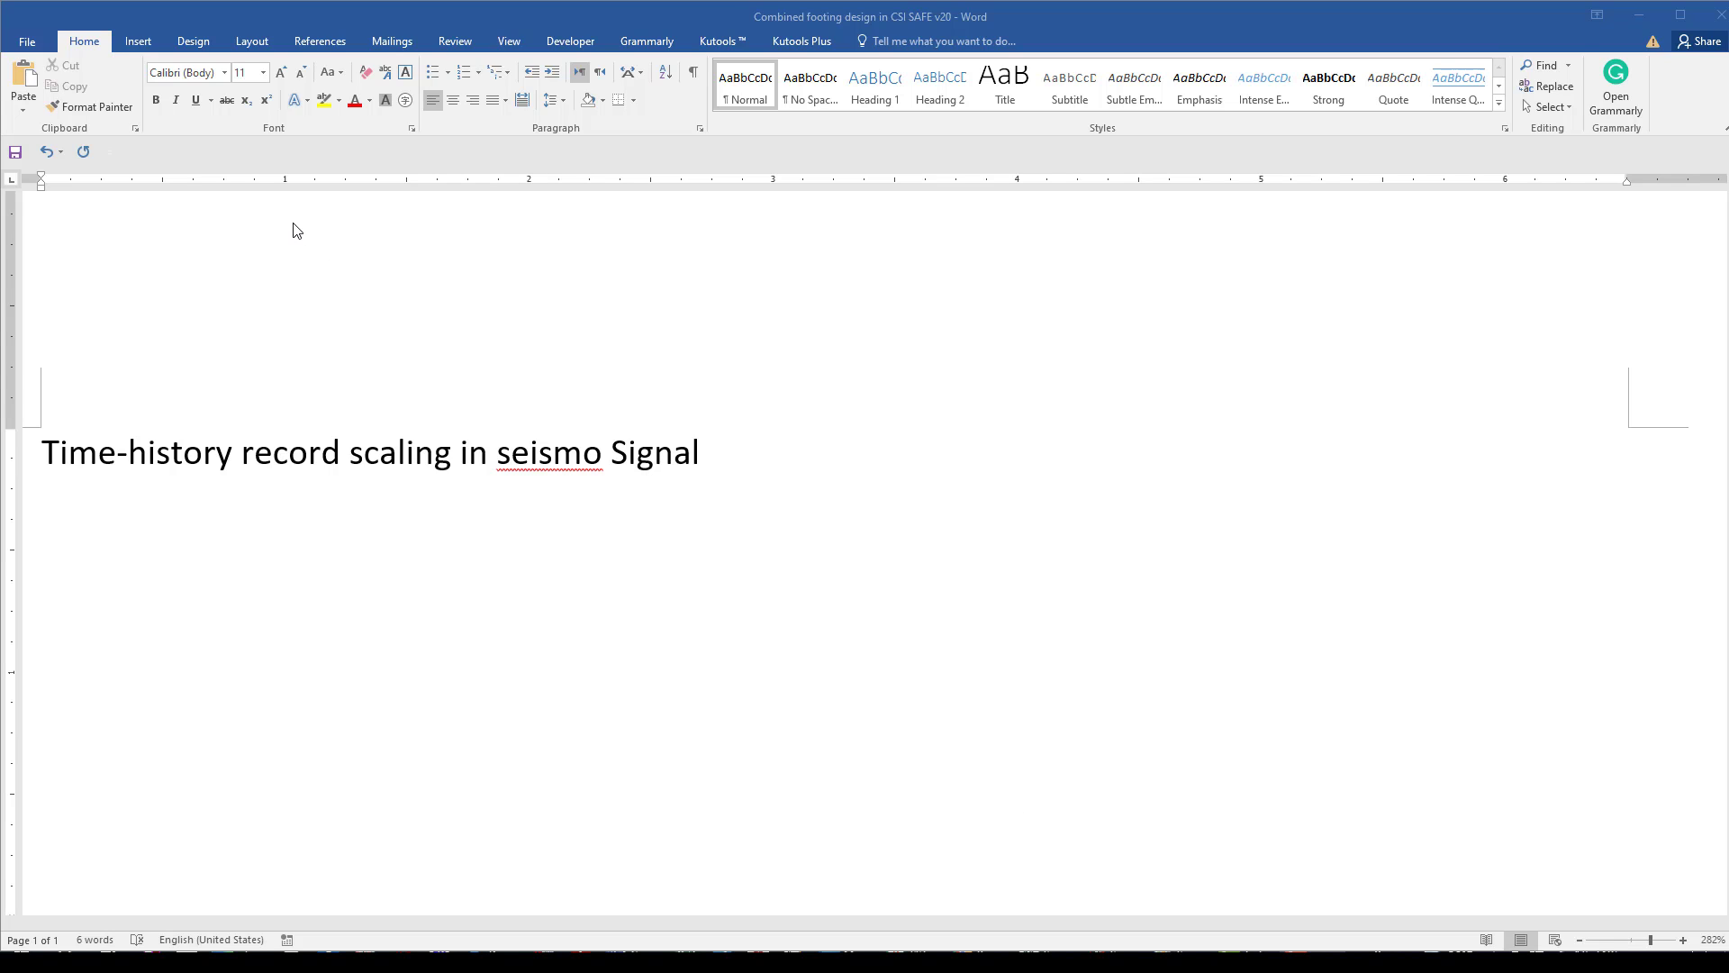
# Step: Open the Kobe.dat accelerogram in SeismoSignal, accepting the default input file parameters
pyautogui.moveTo(292, 230); pyautogui.dragTo(1189, 273)
pyautogui.click(1036, 950)
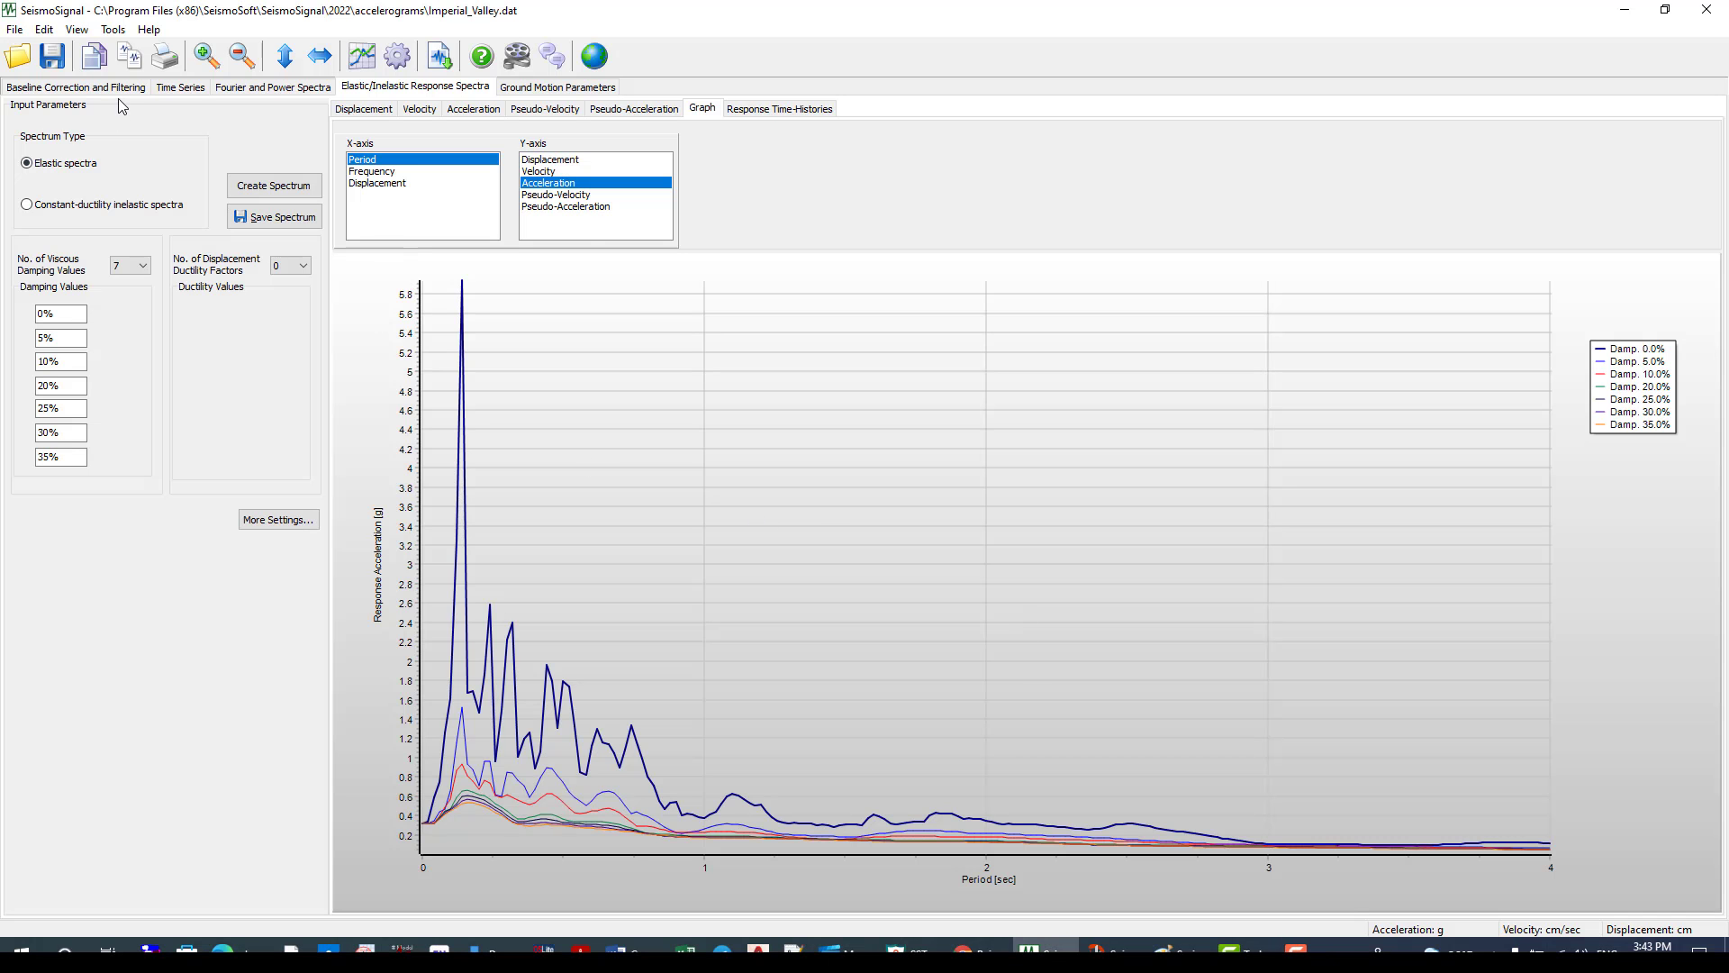
pyautogui.click(55, 90)
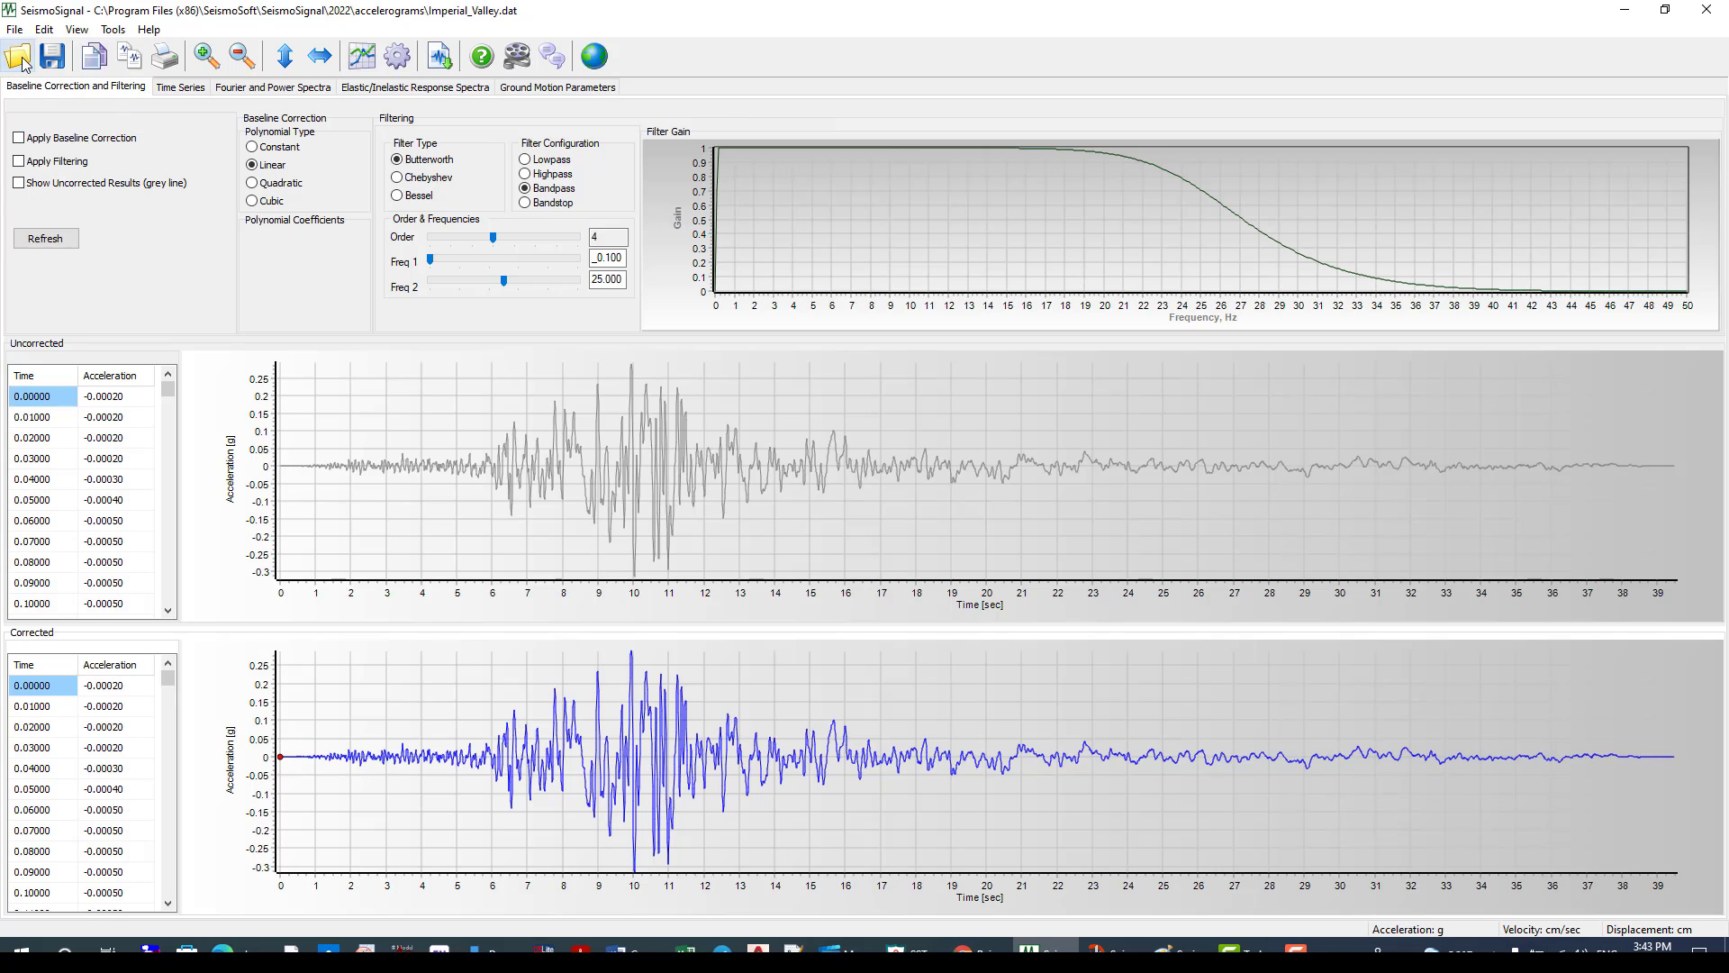
pyautogui.hotkey('ctrl', 'o')
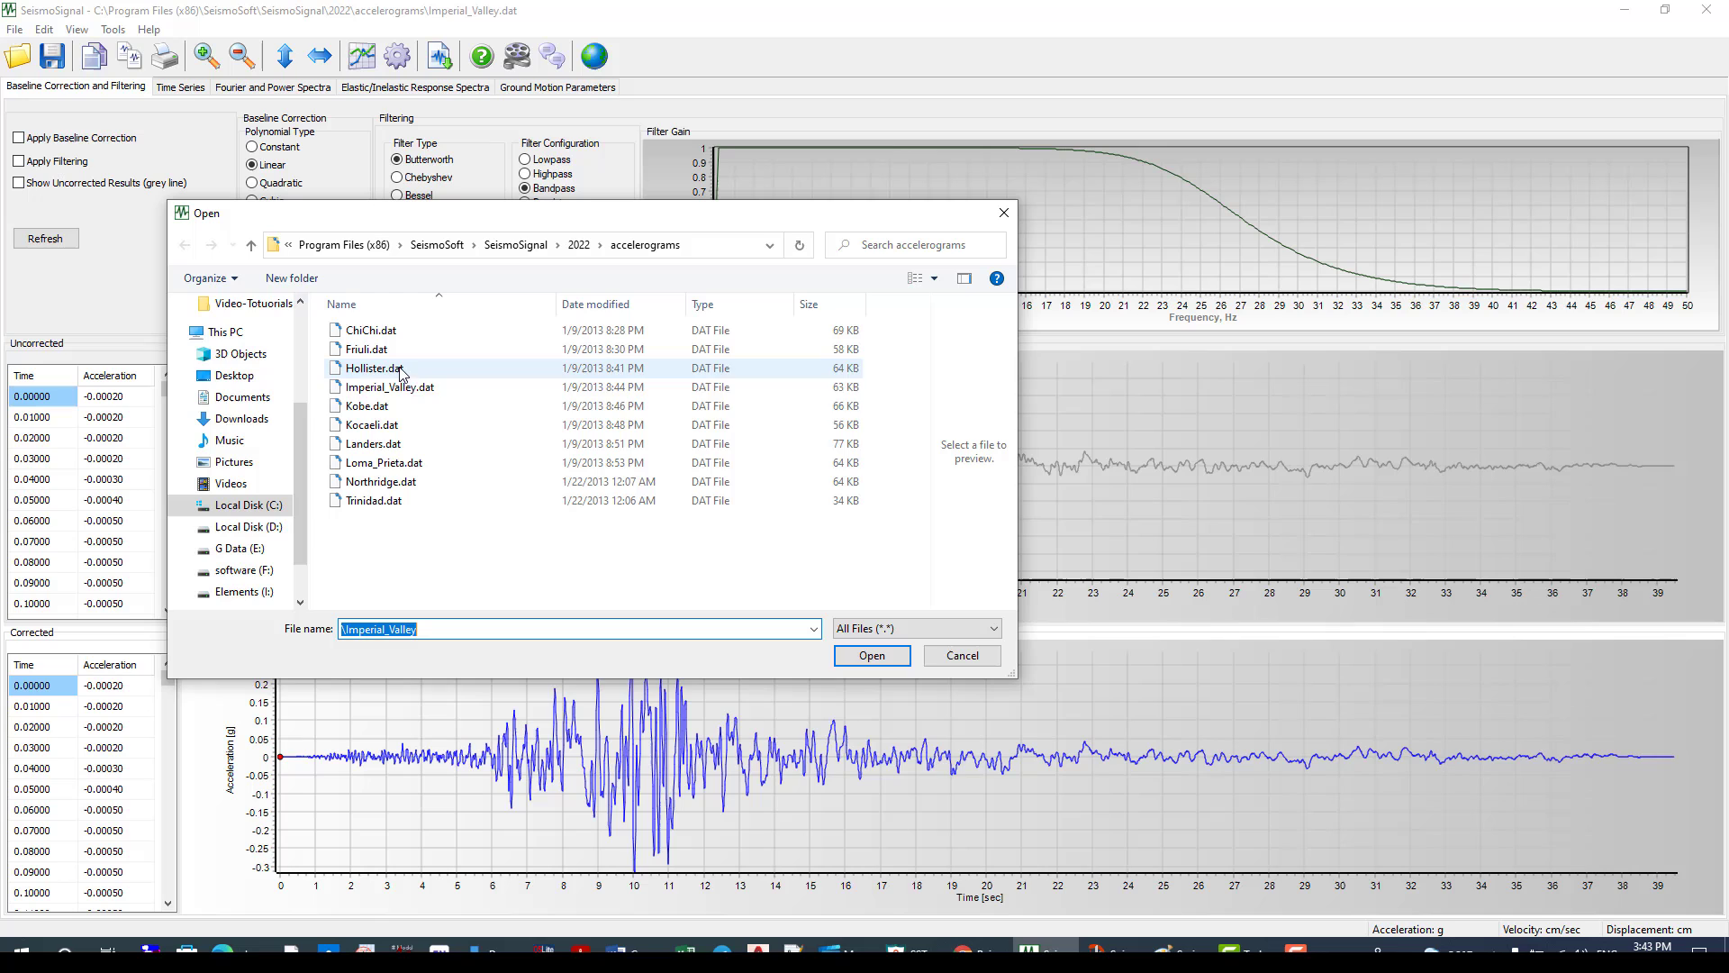
pyautogui.click(409, 407)
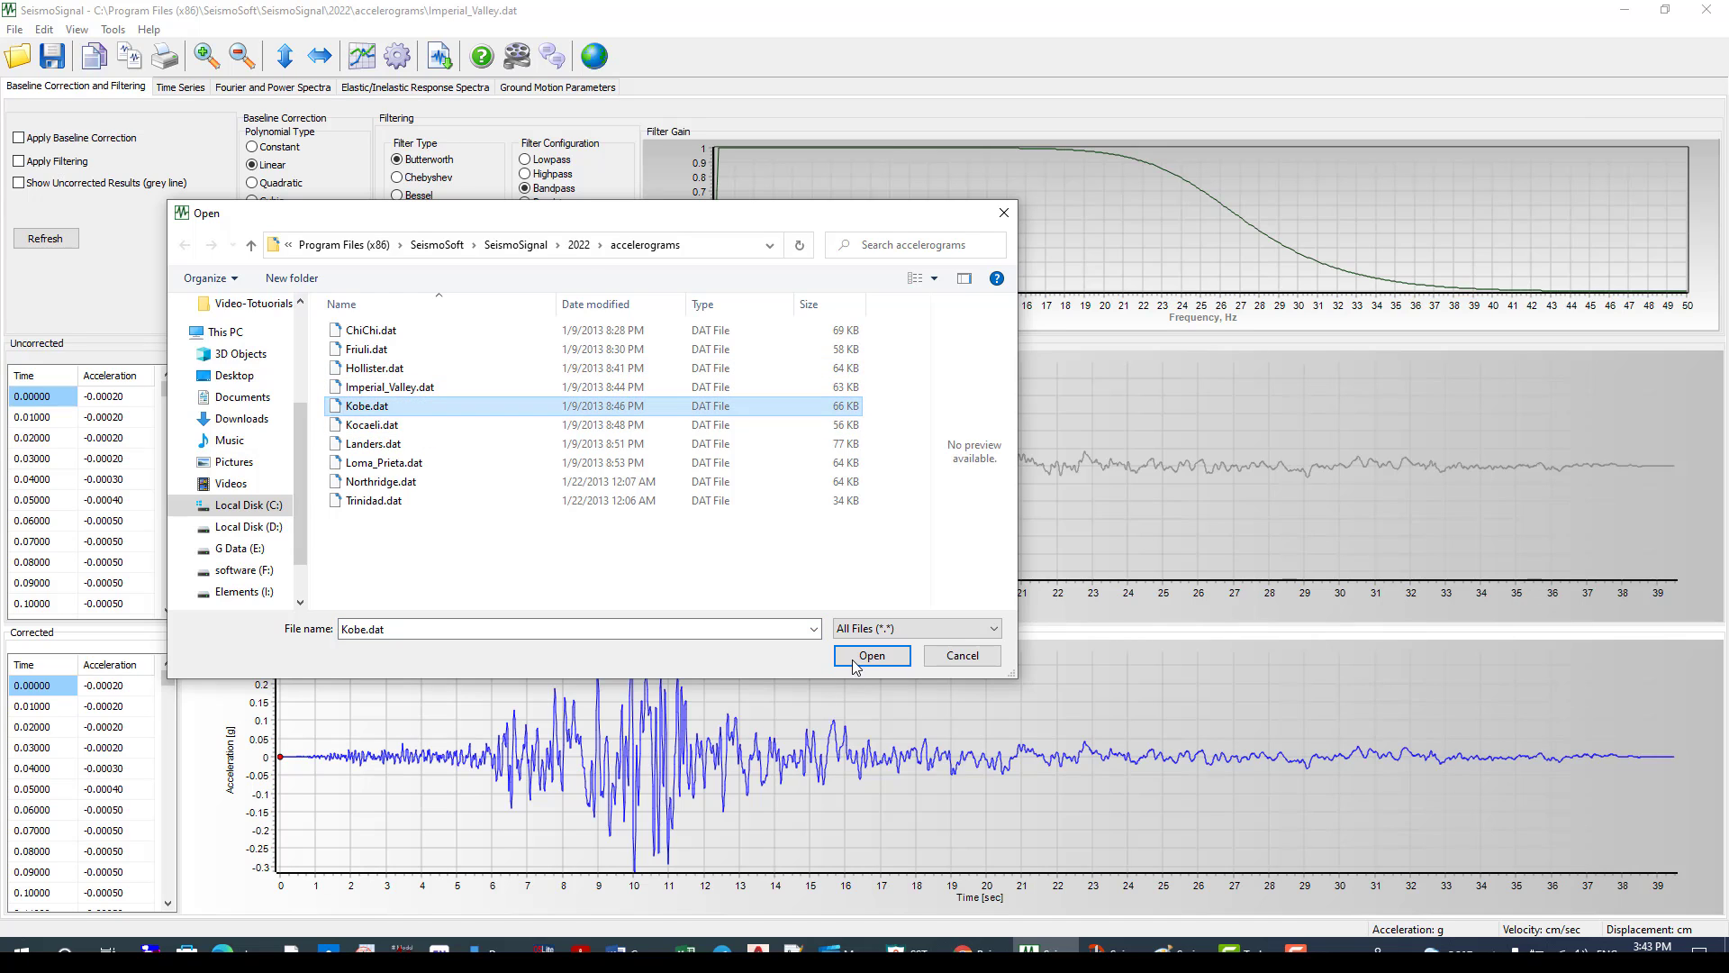
pyautogui.click(857, 657)
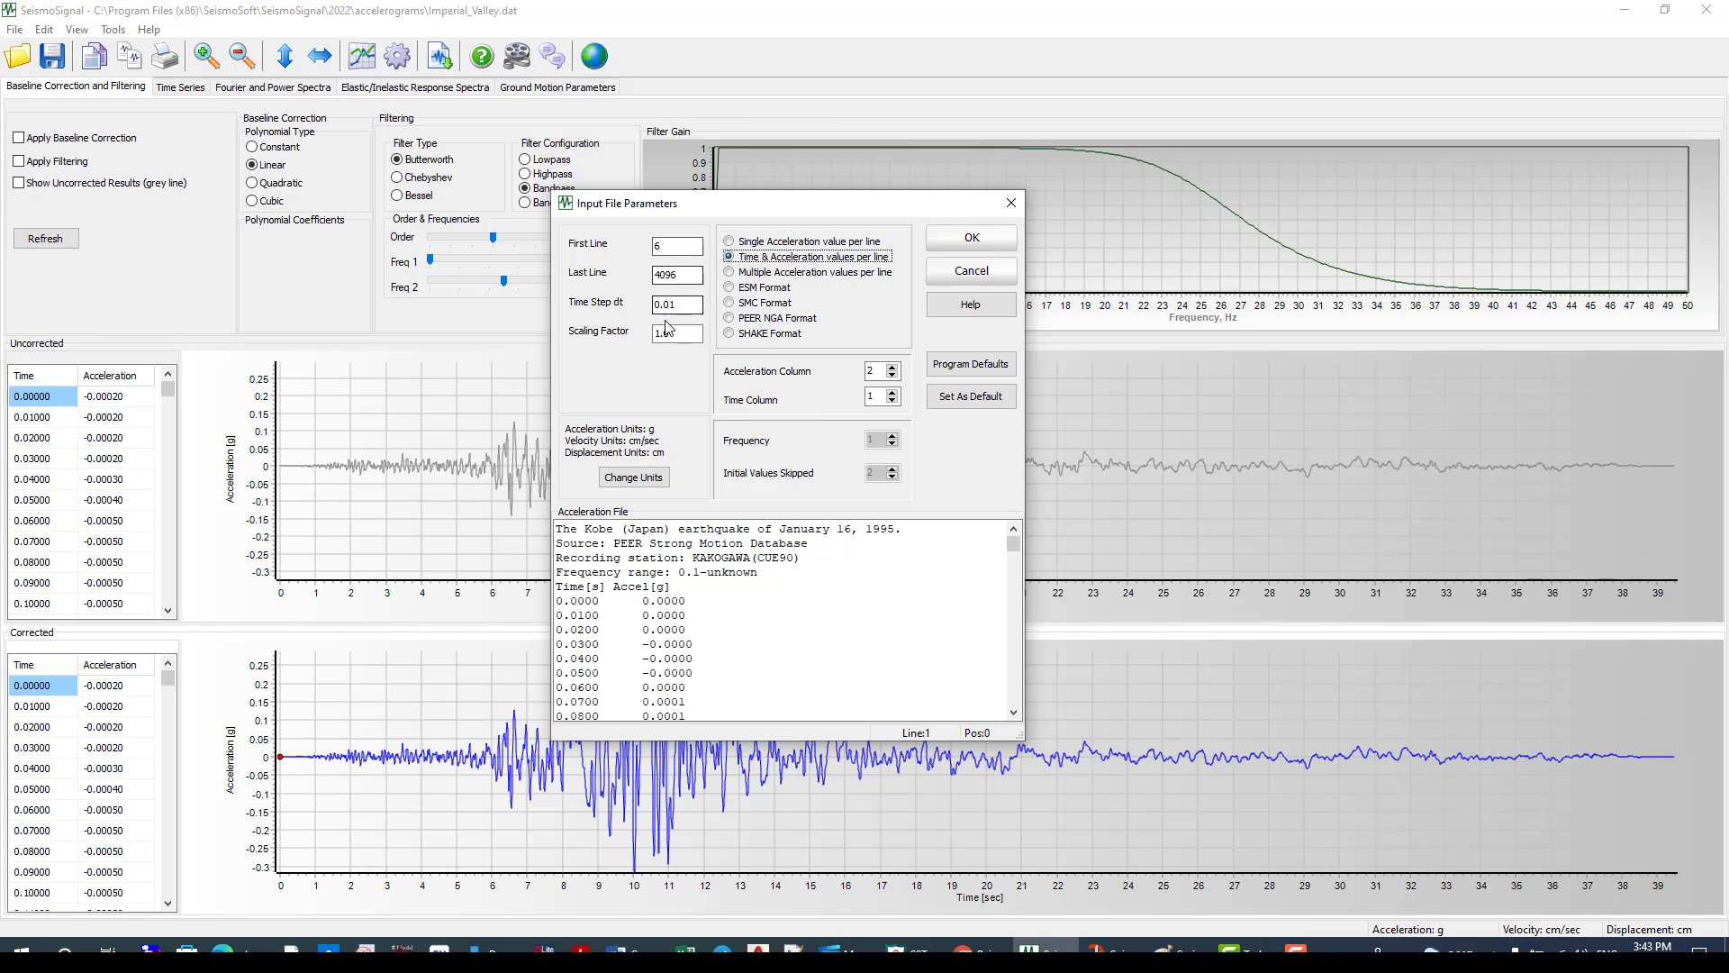
pyautogui.click(980, 240)
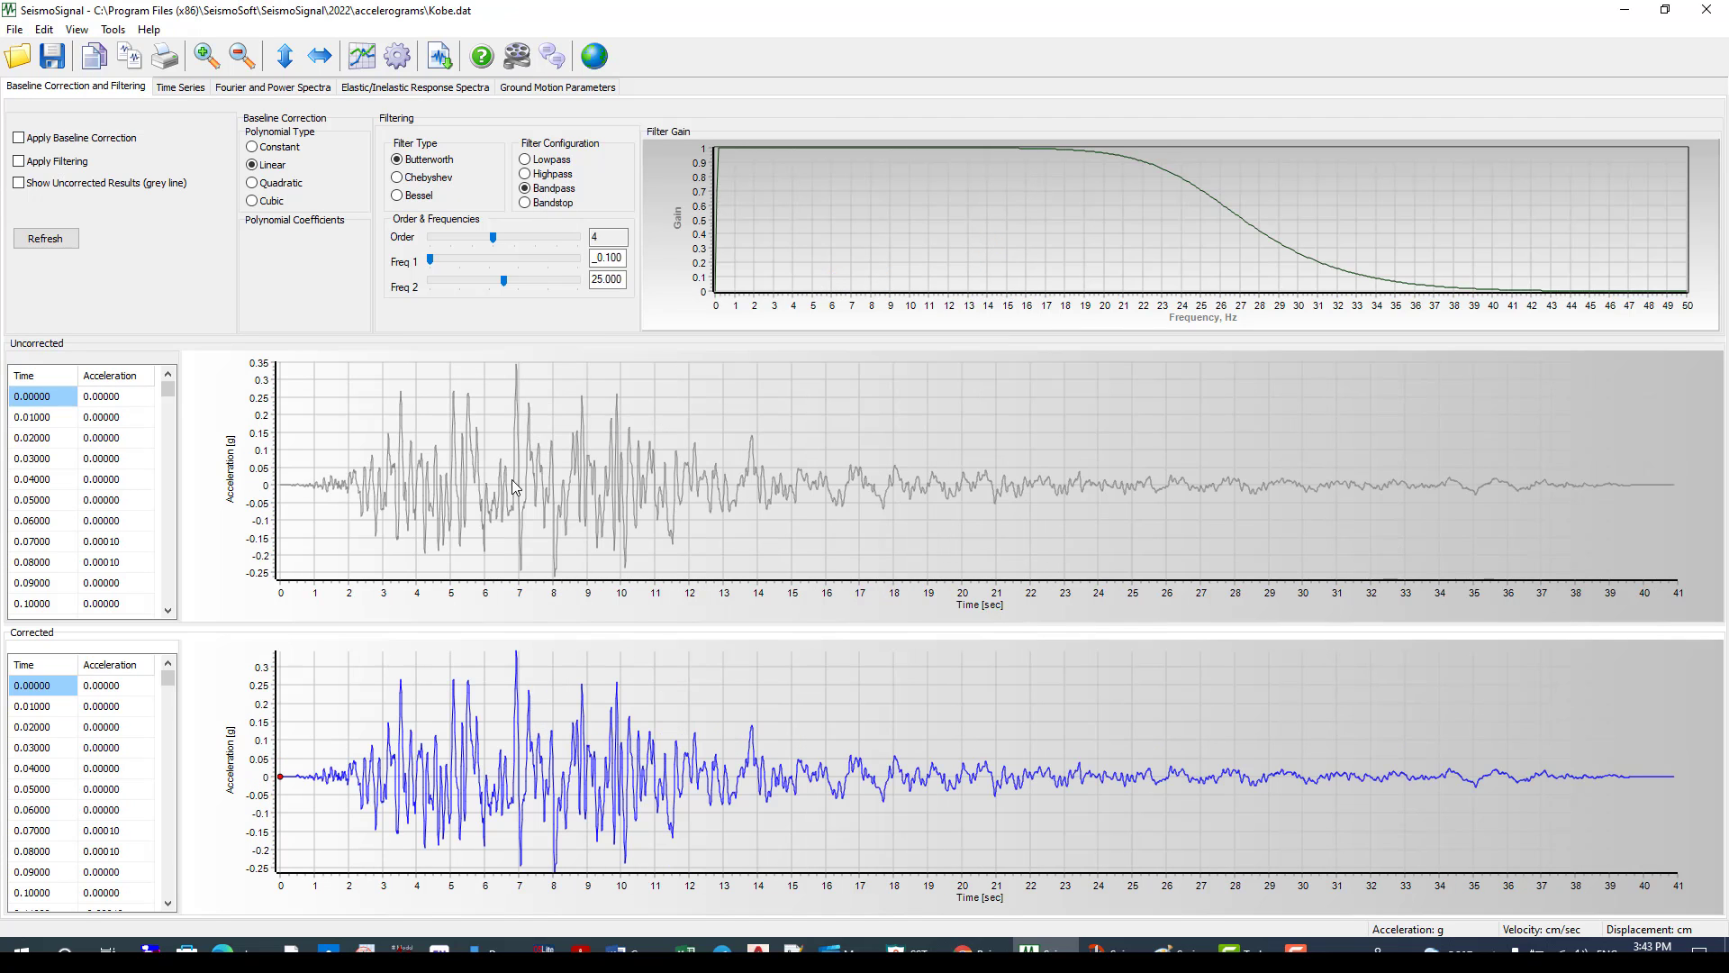
# Step: Show Kobe.dat's acceleration, velocity and displacement time series
pyautogui.click(180, 87)
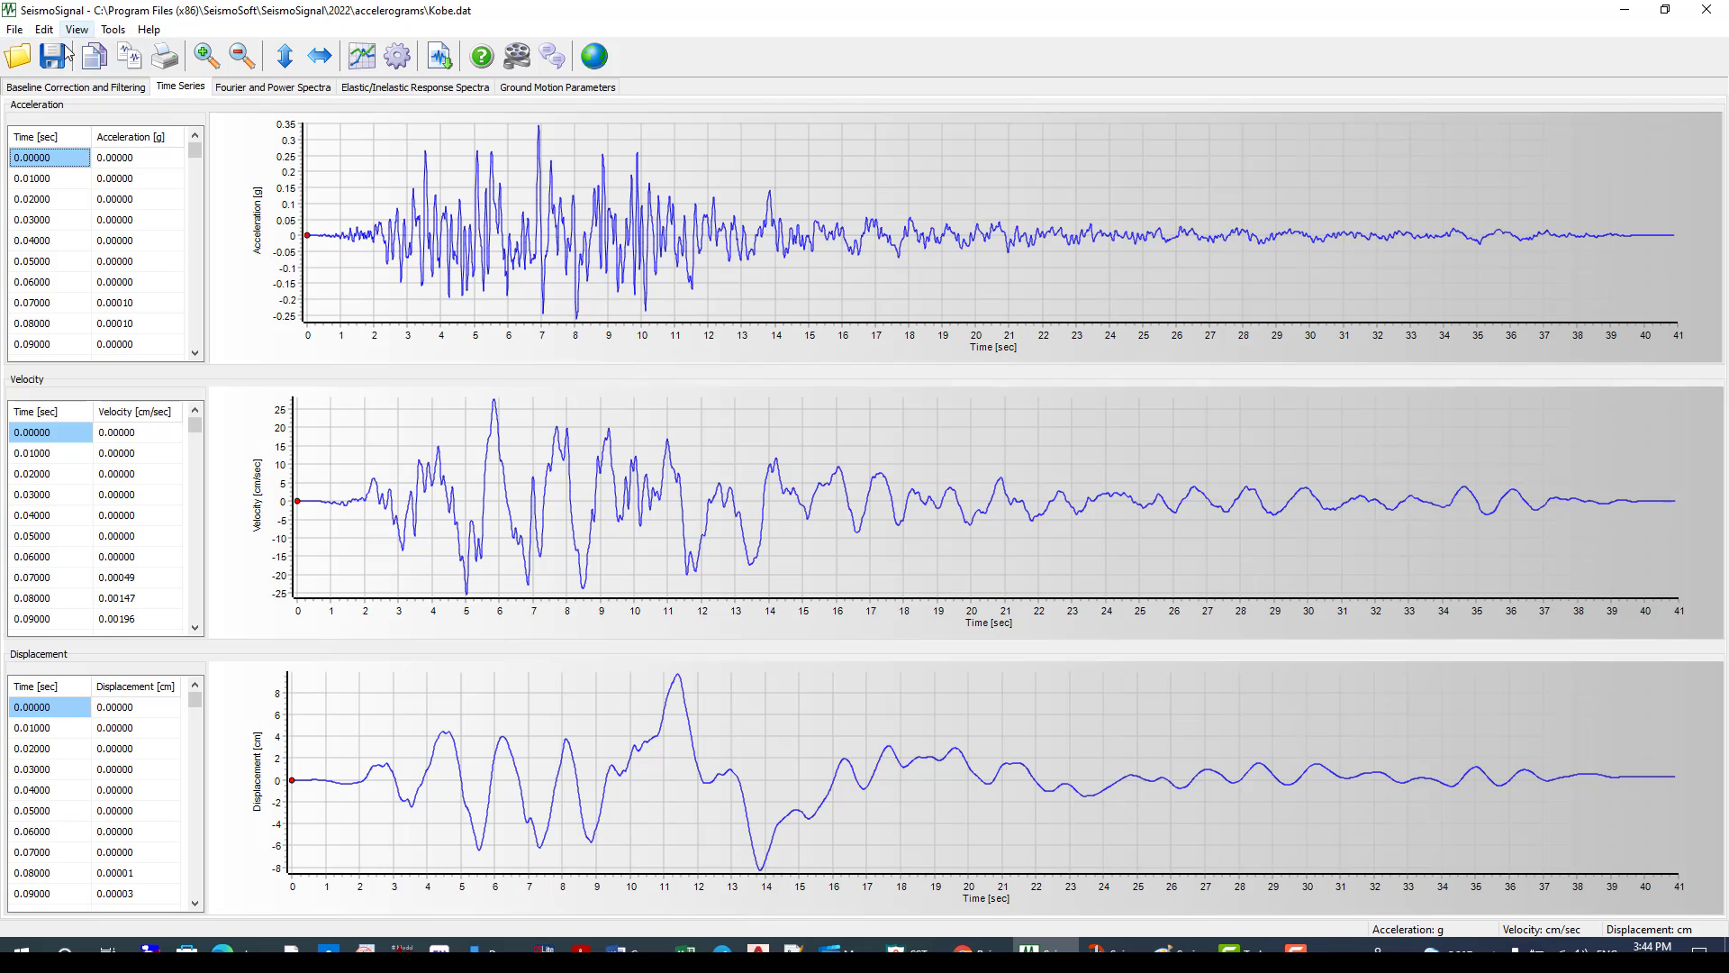
# Step: Reopen Kobe.dat with the scaling factor set to 0.5
pyautogui.click(12, 30)
pyautogui.click(20, 49)
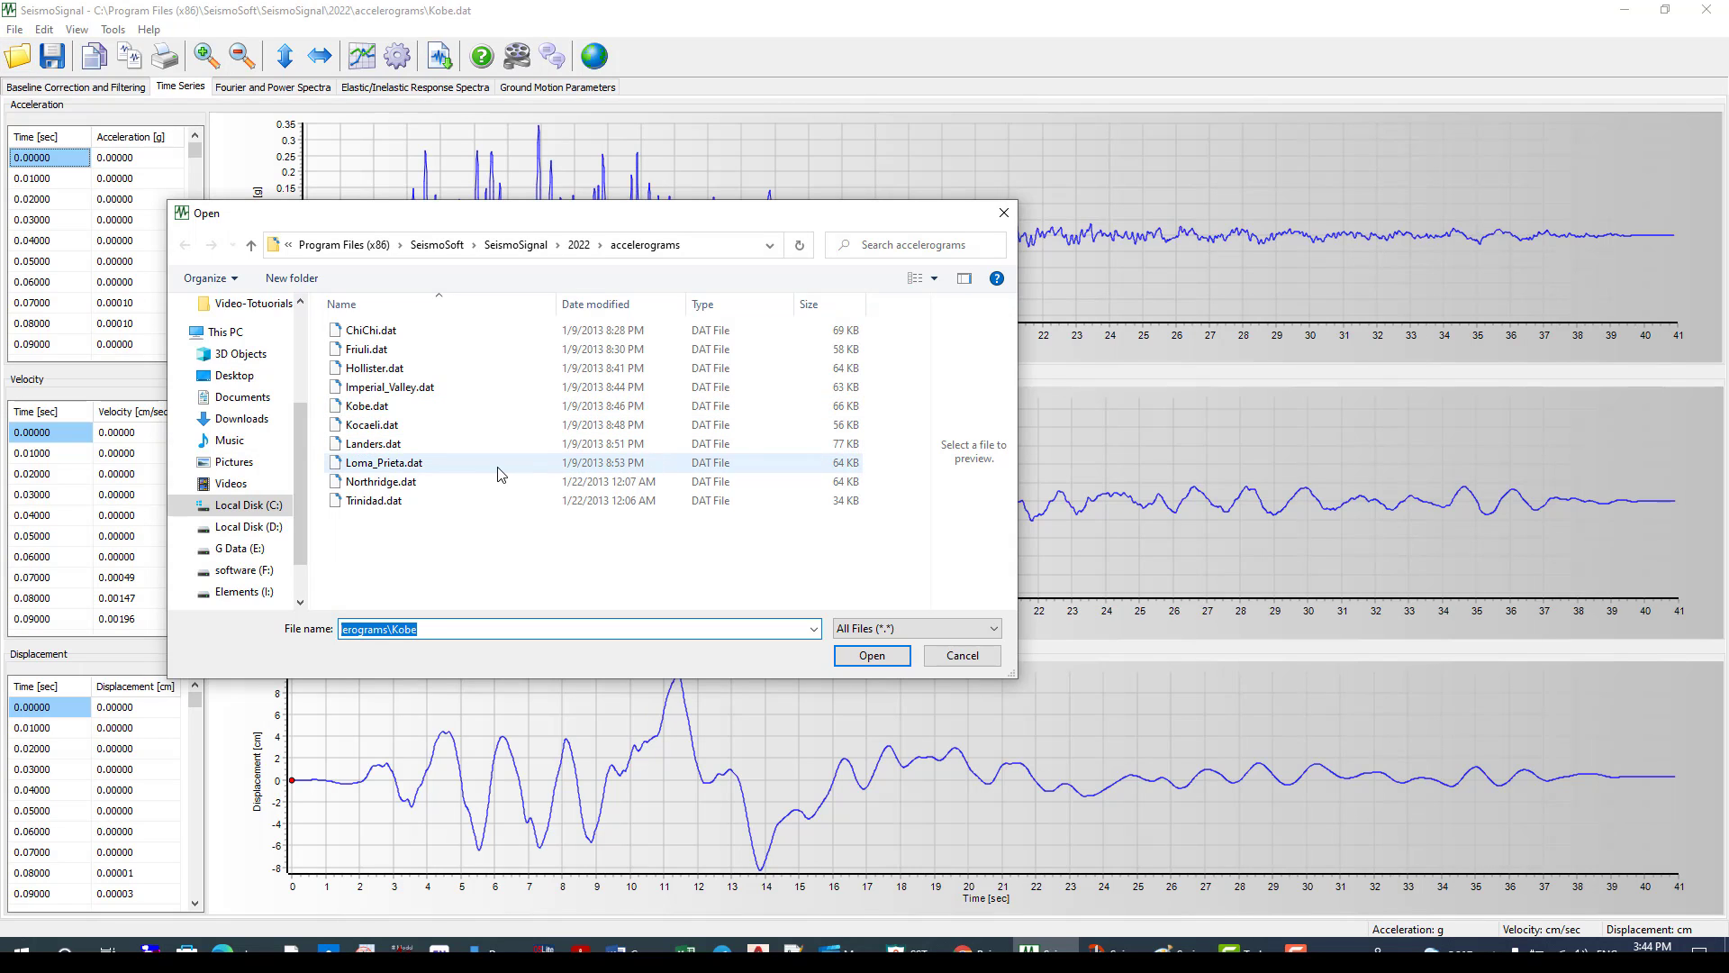
pyautogui.click(366, 406)
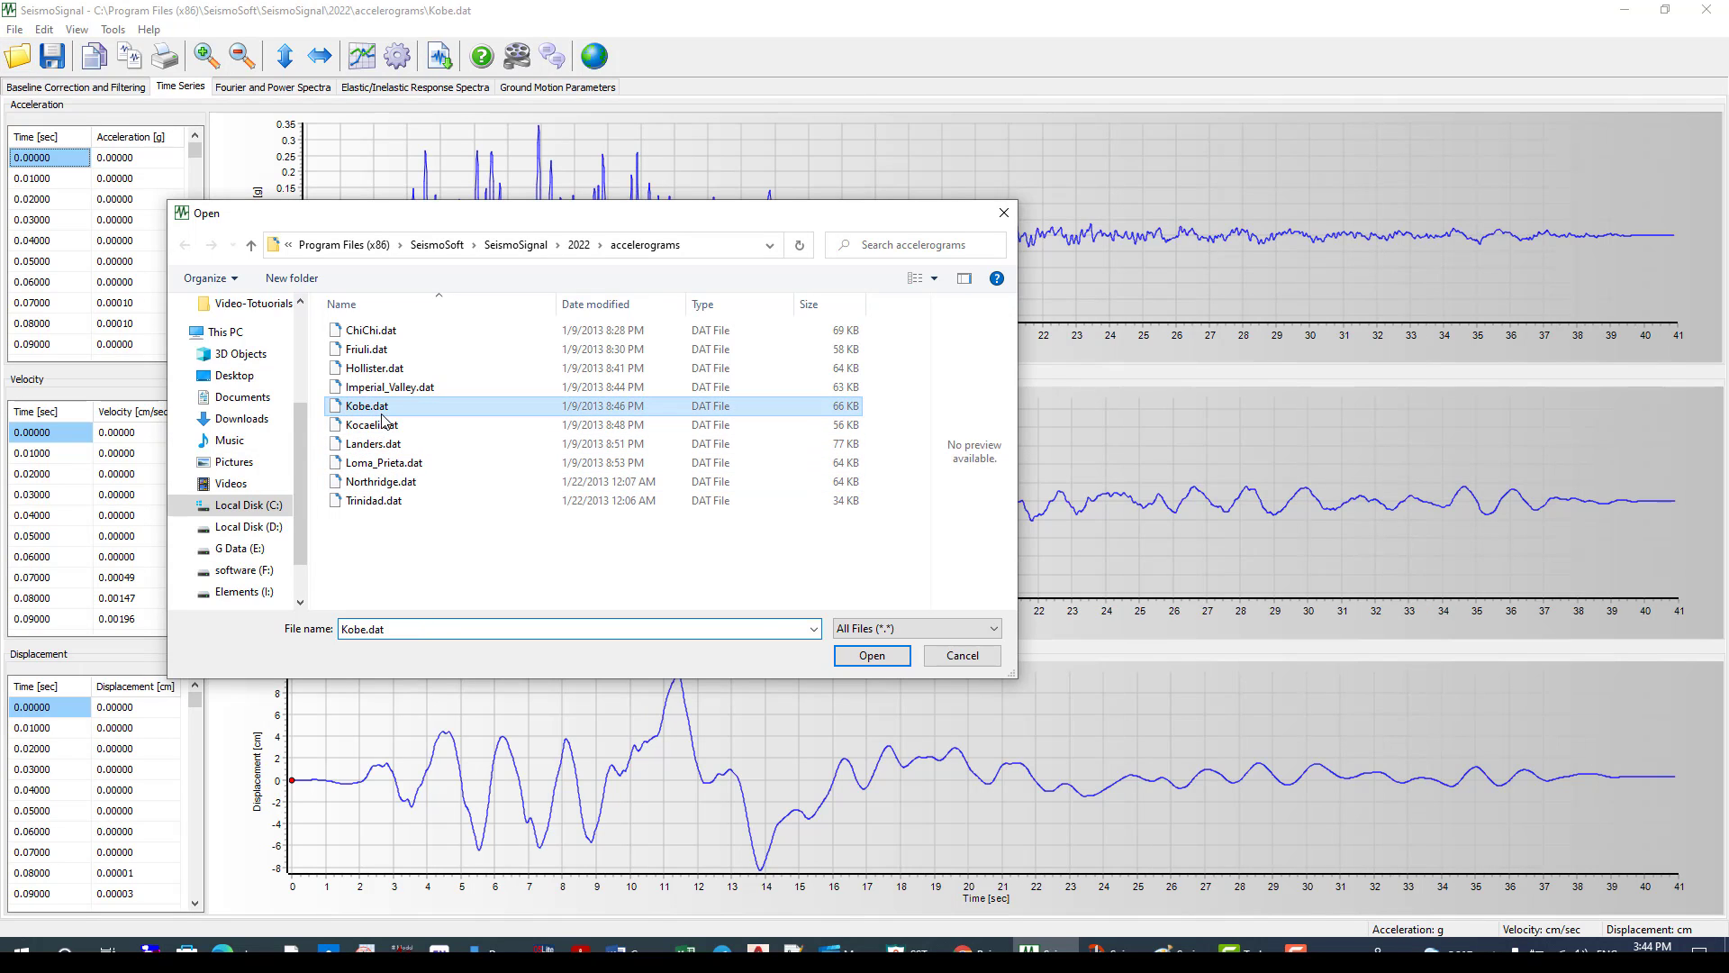
pyautogui.click(858, 654)
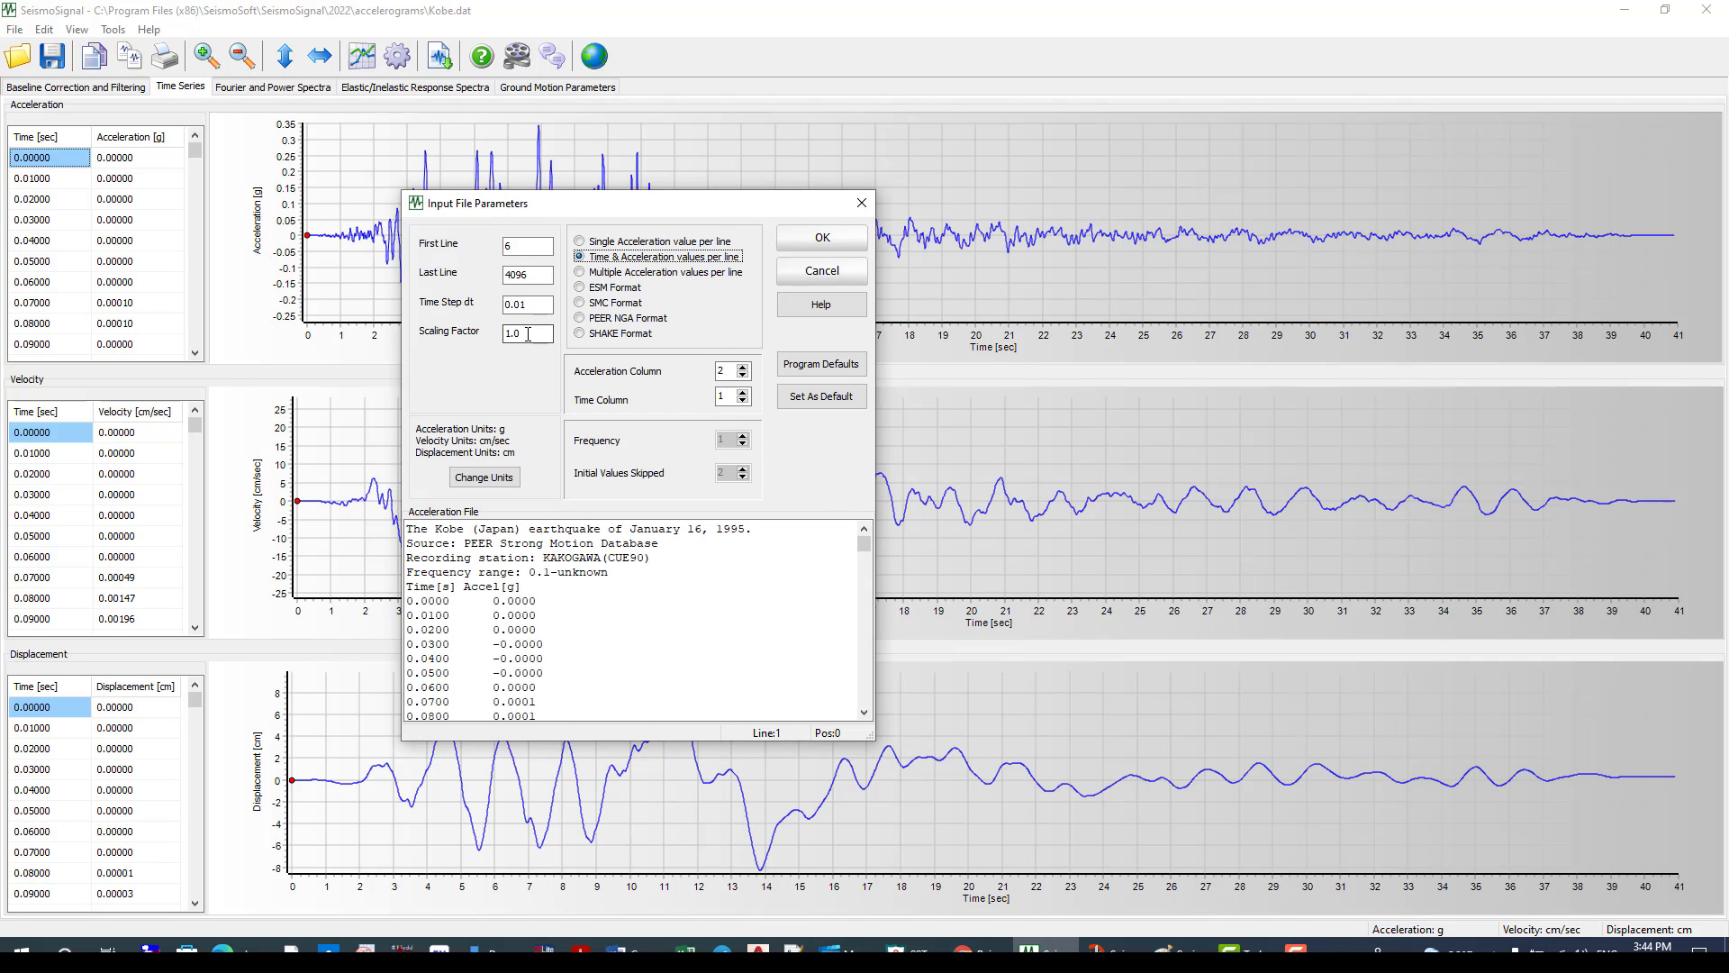
pyautogui.doubleClick(518, 334)
pyautogui.write('0.5')
pyautogui.click(817, 236)
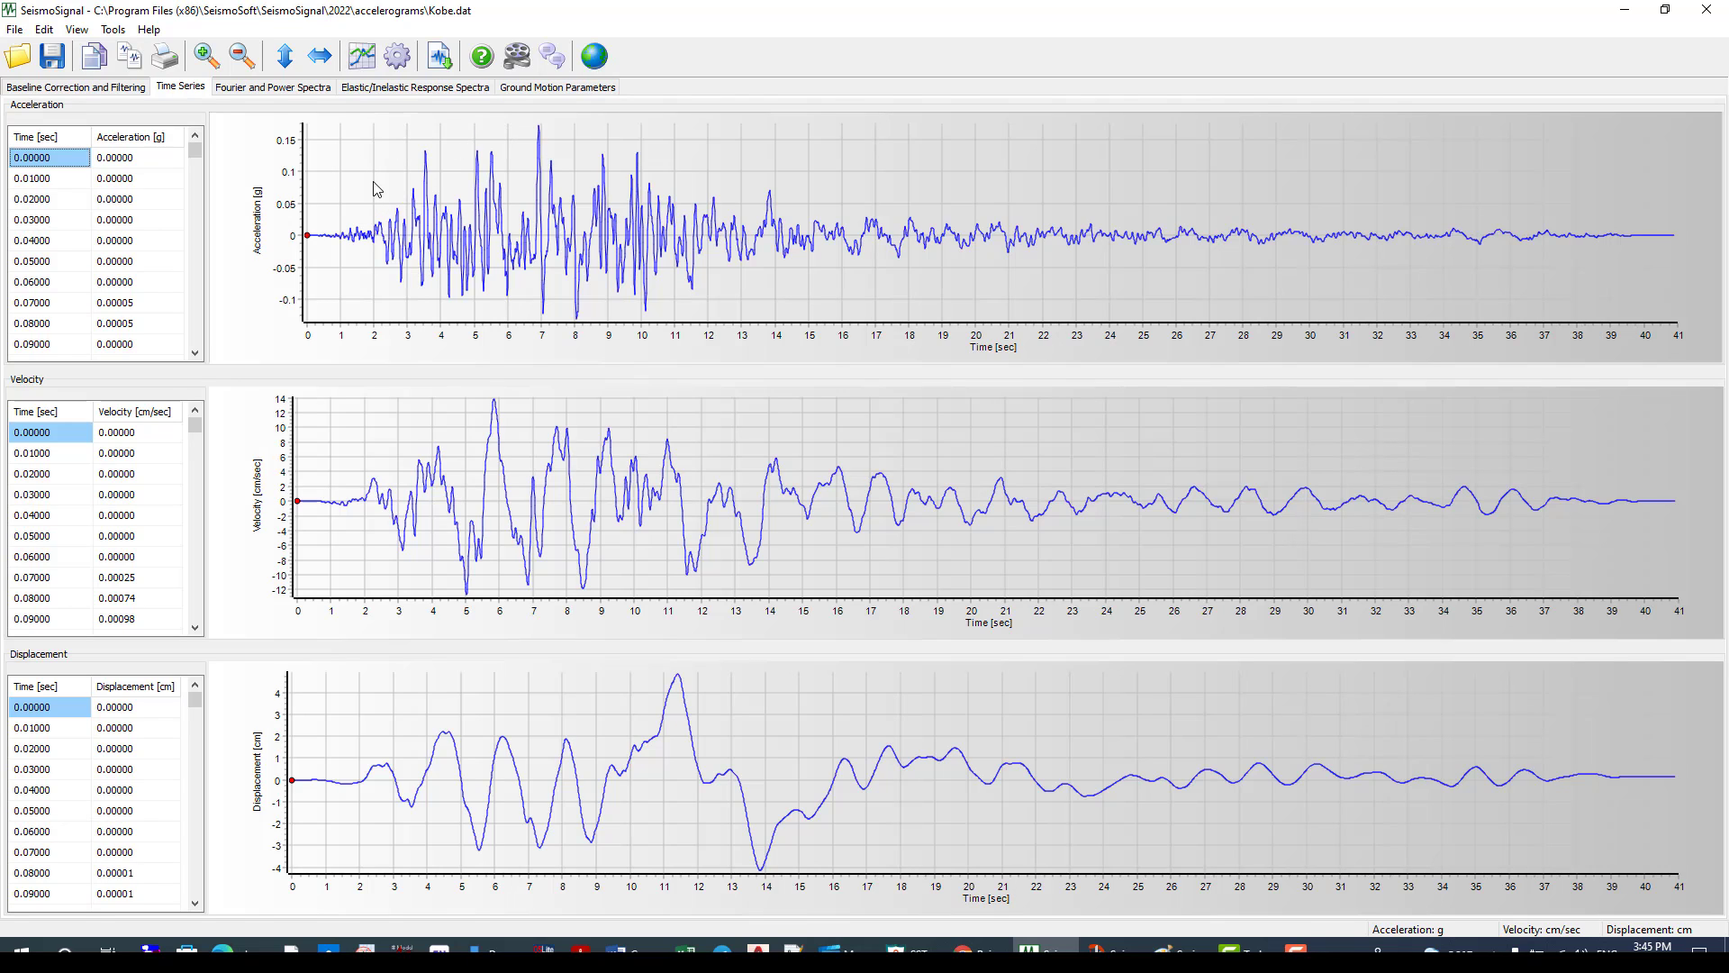
# Step: Copy the whole halved Kobe acceleration table and launch Excel
pyautogui.rightClick(51, 168)
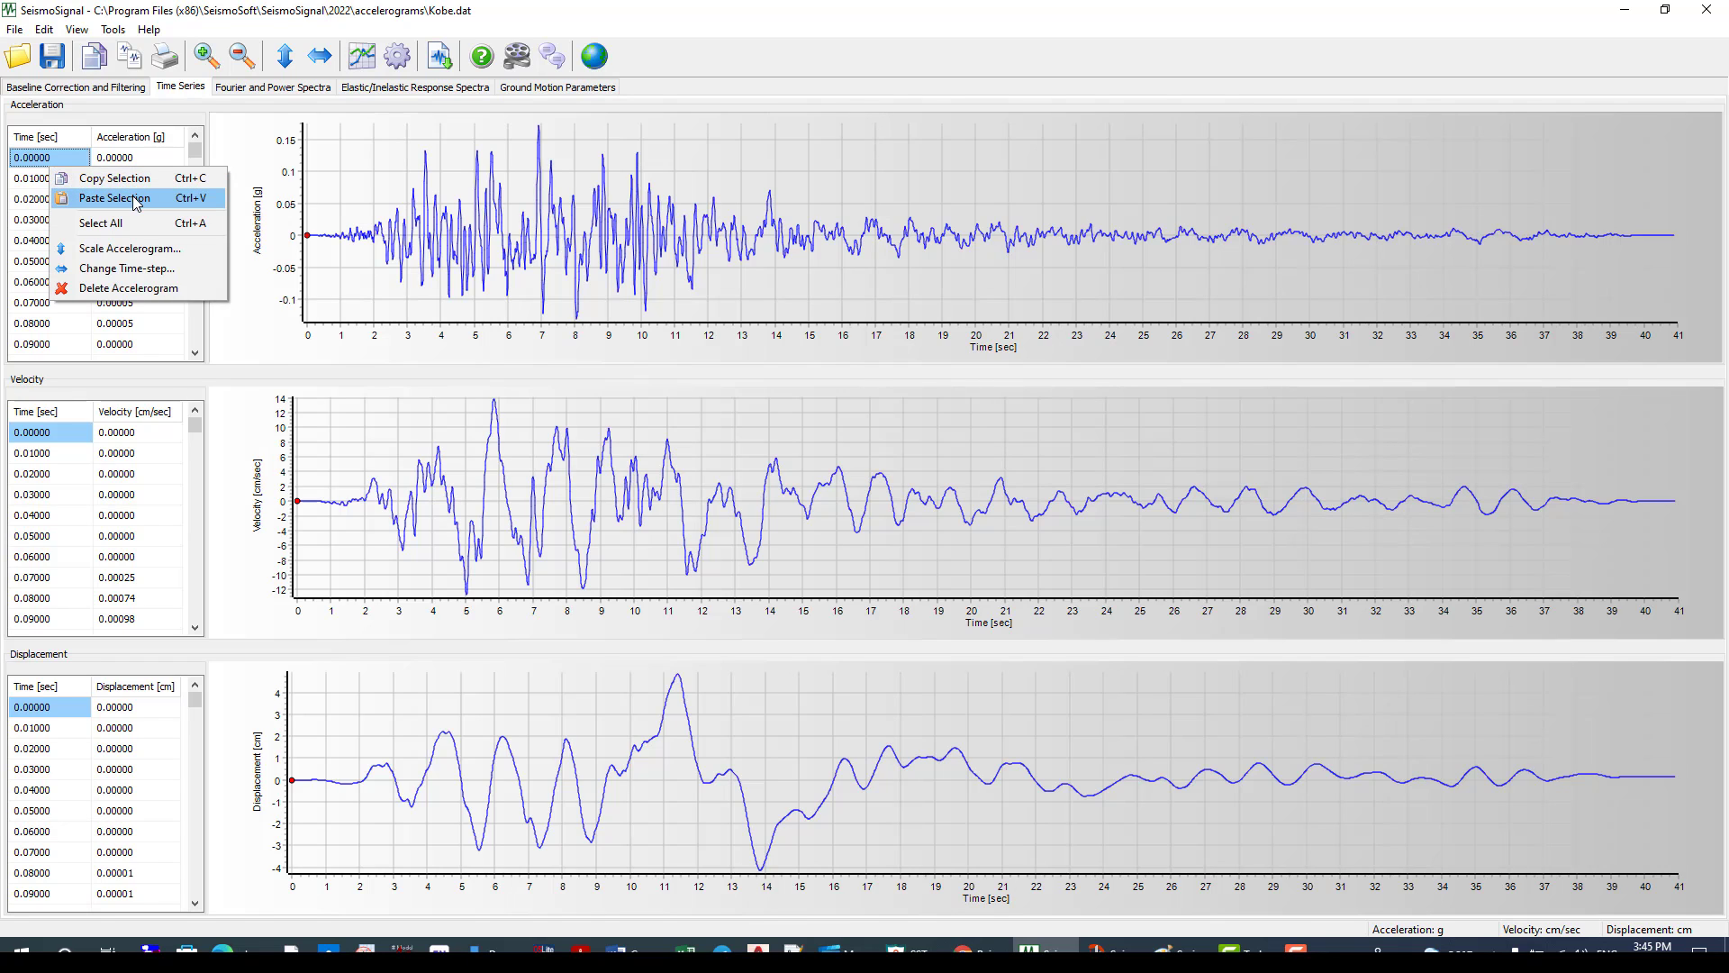
pyautogui.click(101, 223)
pyautogui.rightClick(95, 197)
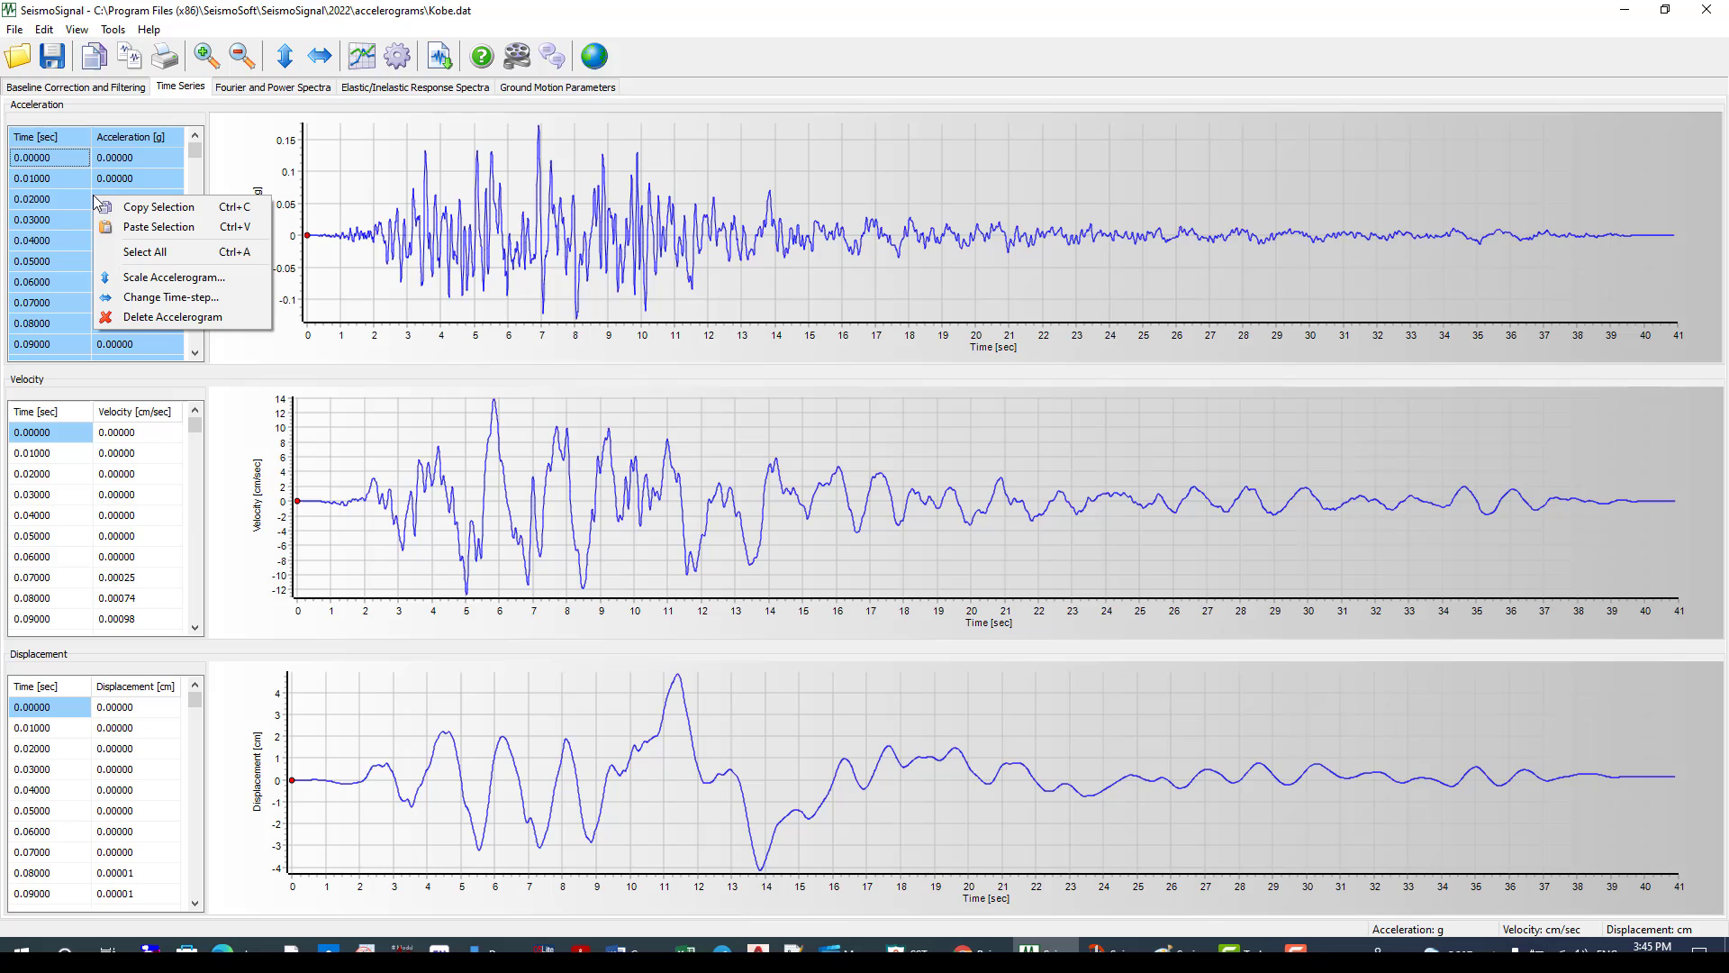
pyautogui.click(142, 208)
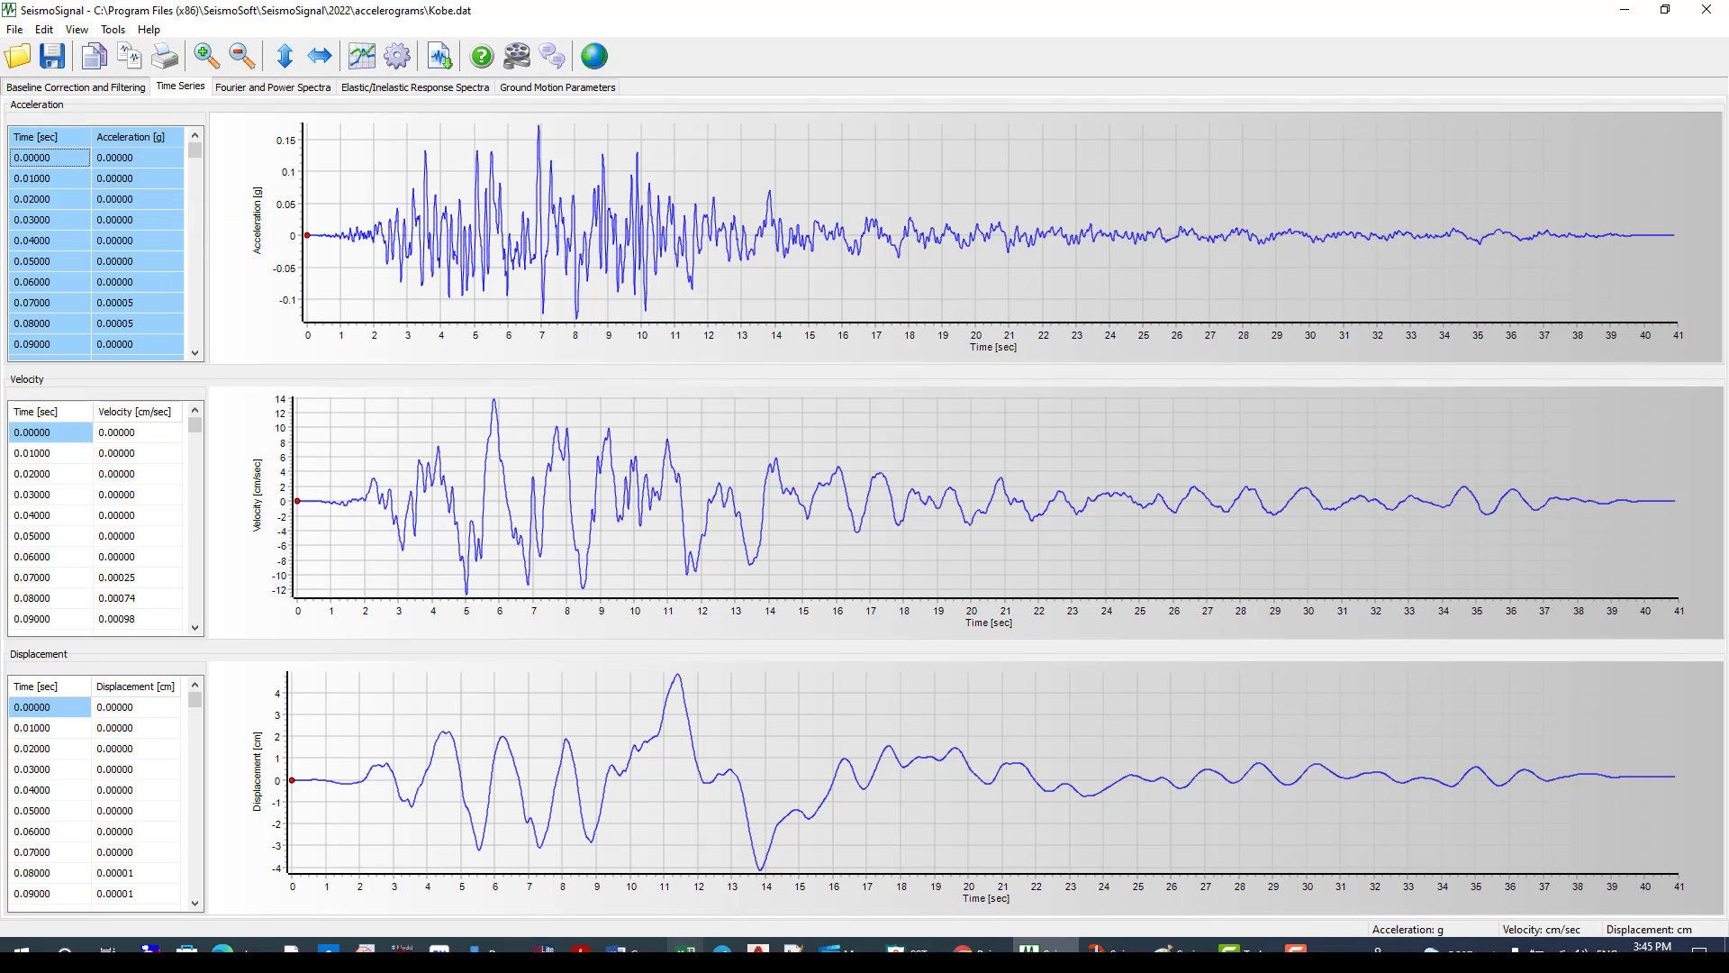
pyautogui.click(694, 948)
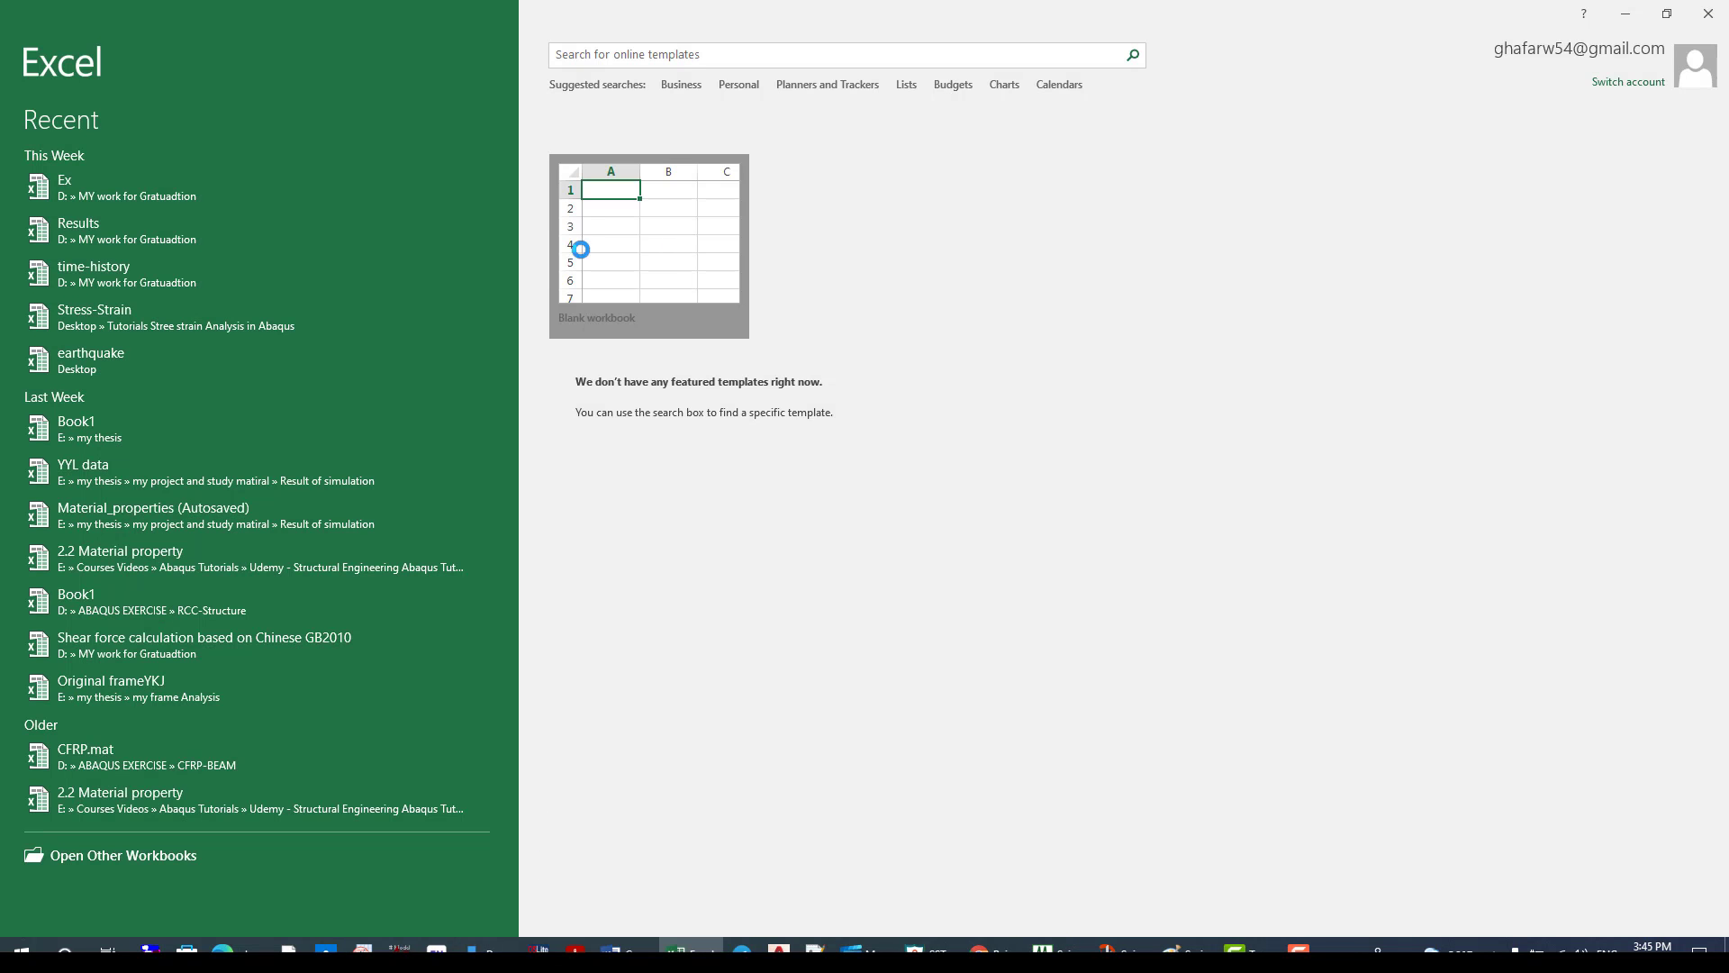
# Step: Paste the halved Kobe data into a blank workbook at A1 and select A2:B4092
pyautogui.click(581, 250)
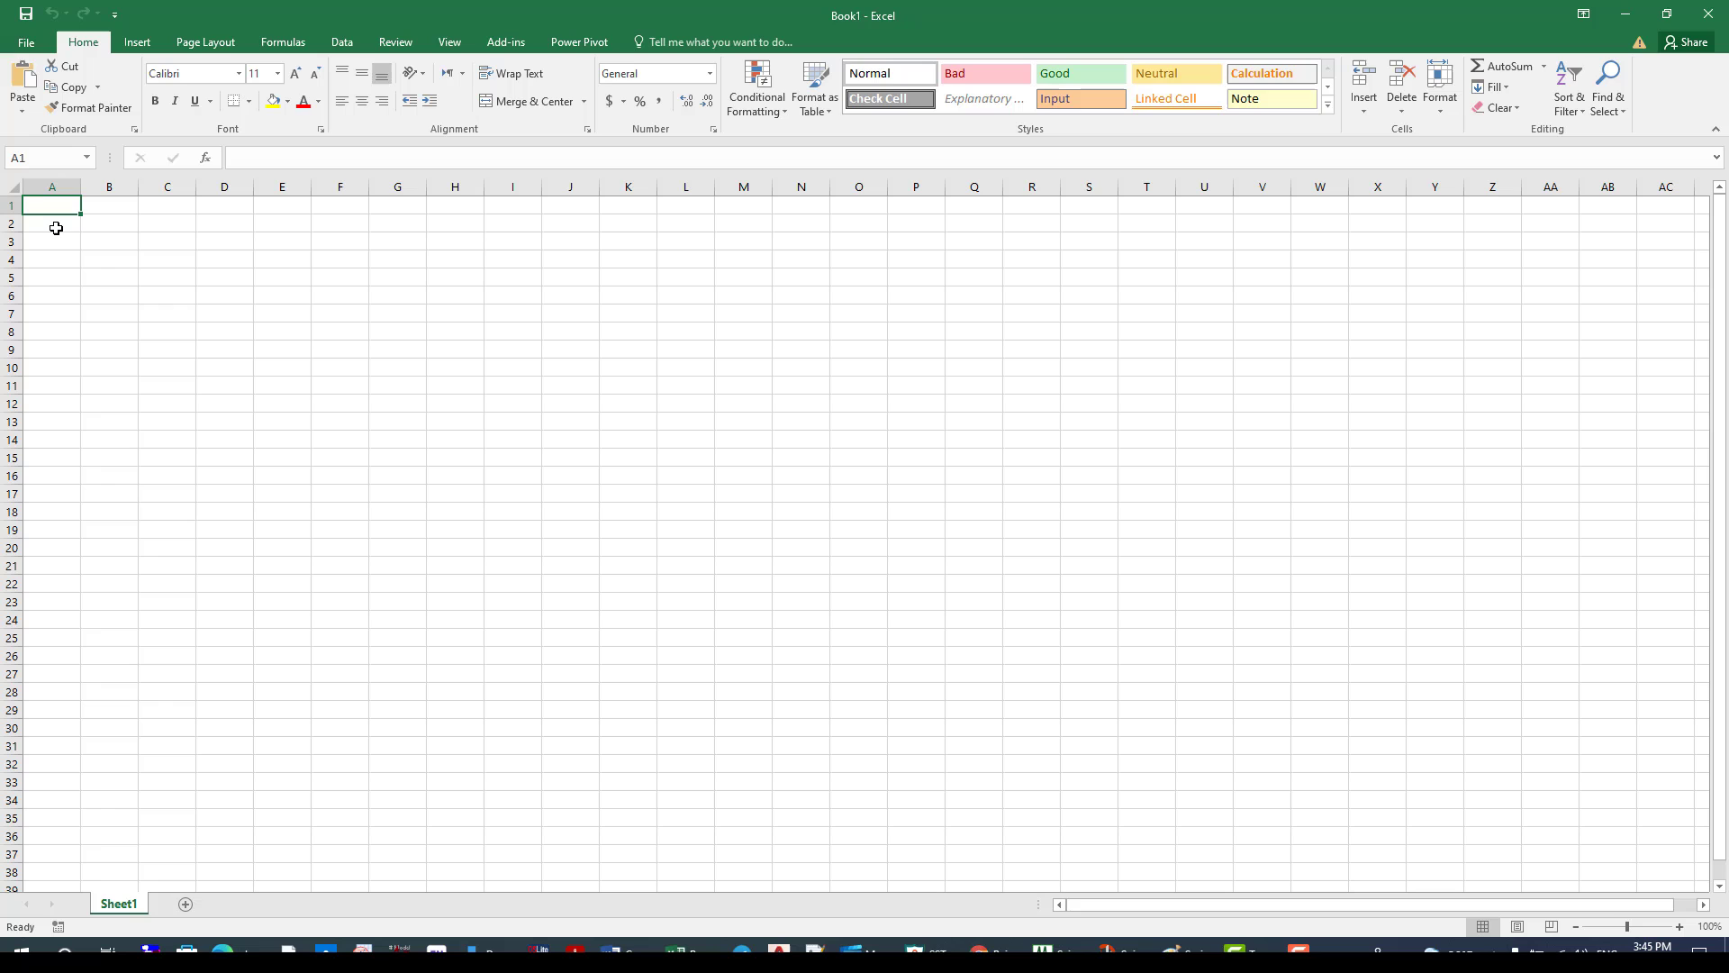
pyautogui.hotkey('ctrl', 'v')
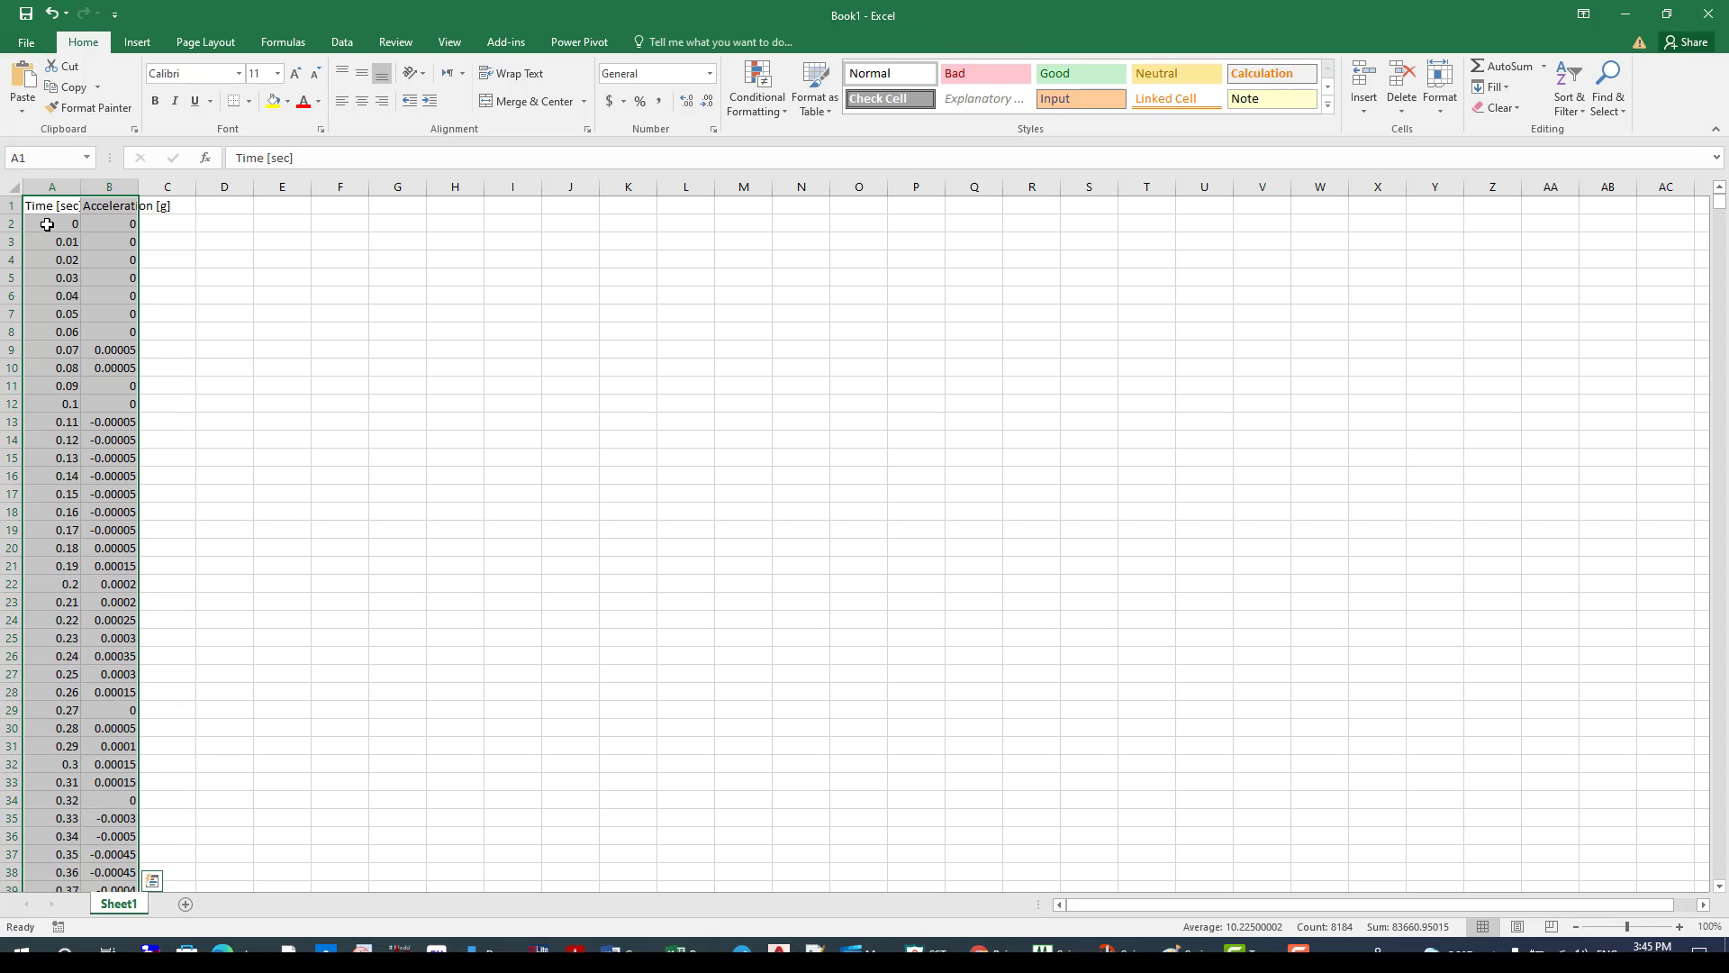
pyautogui.click(60, 225)
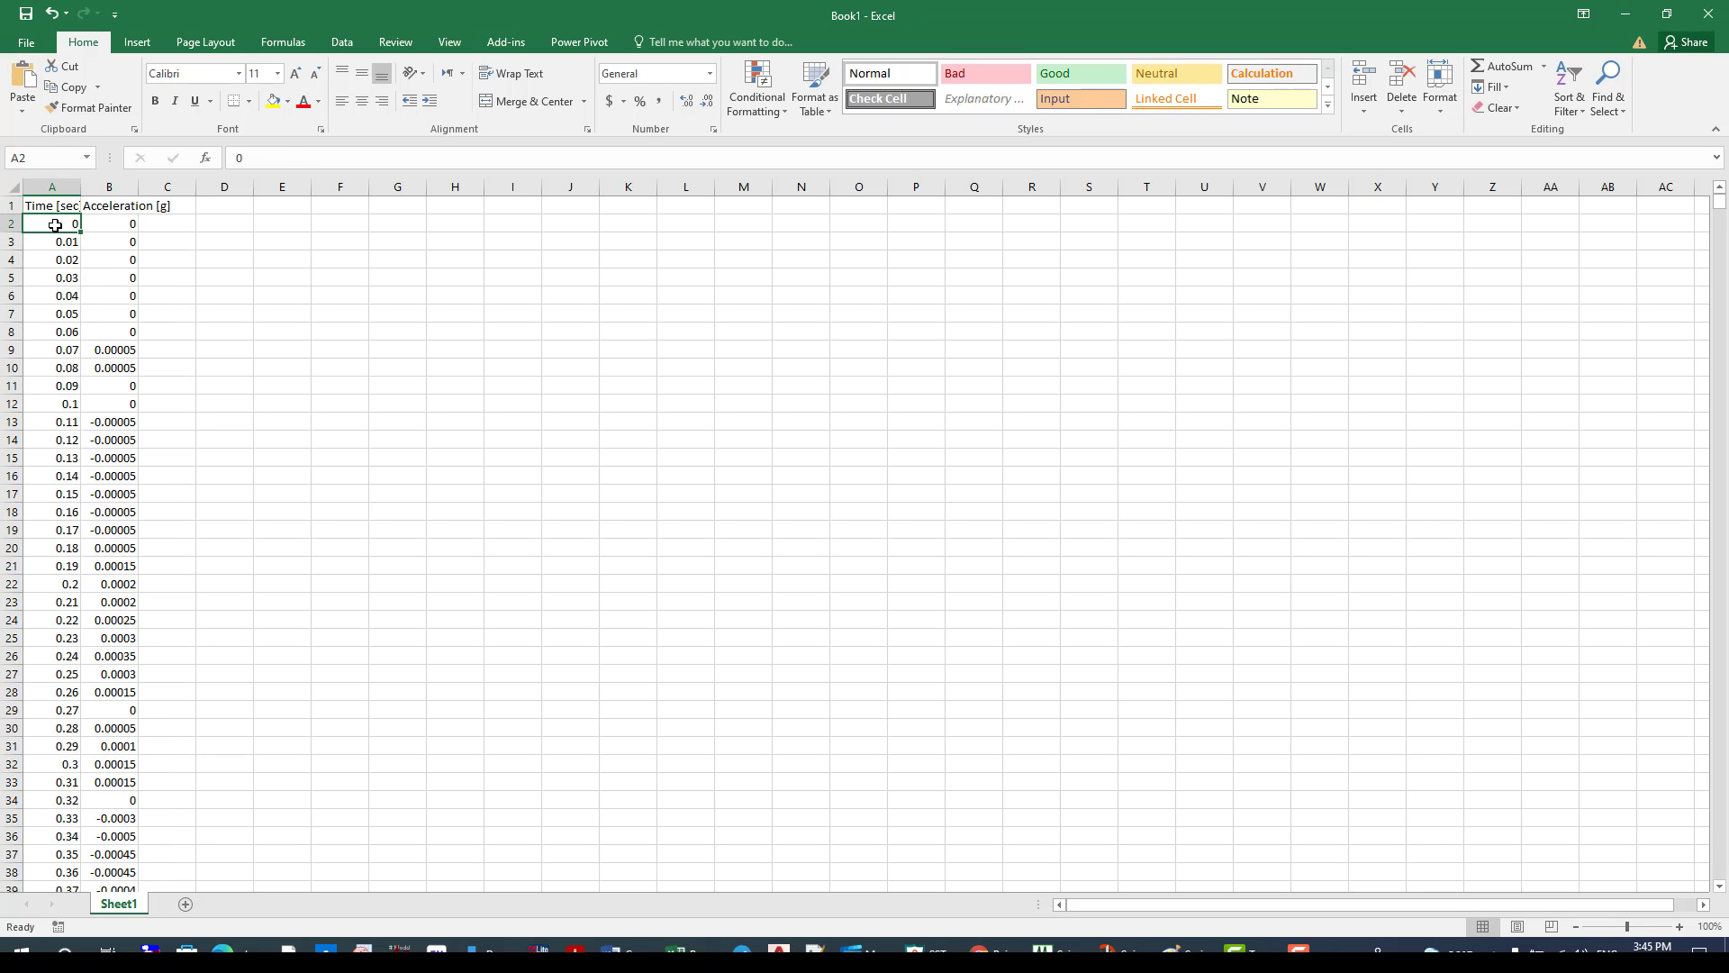
pyautogui.hotkey('ctrl', 'shift', 'Right')
pyautogui.hotkey('ctrl', 'shift', 'Down')
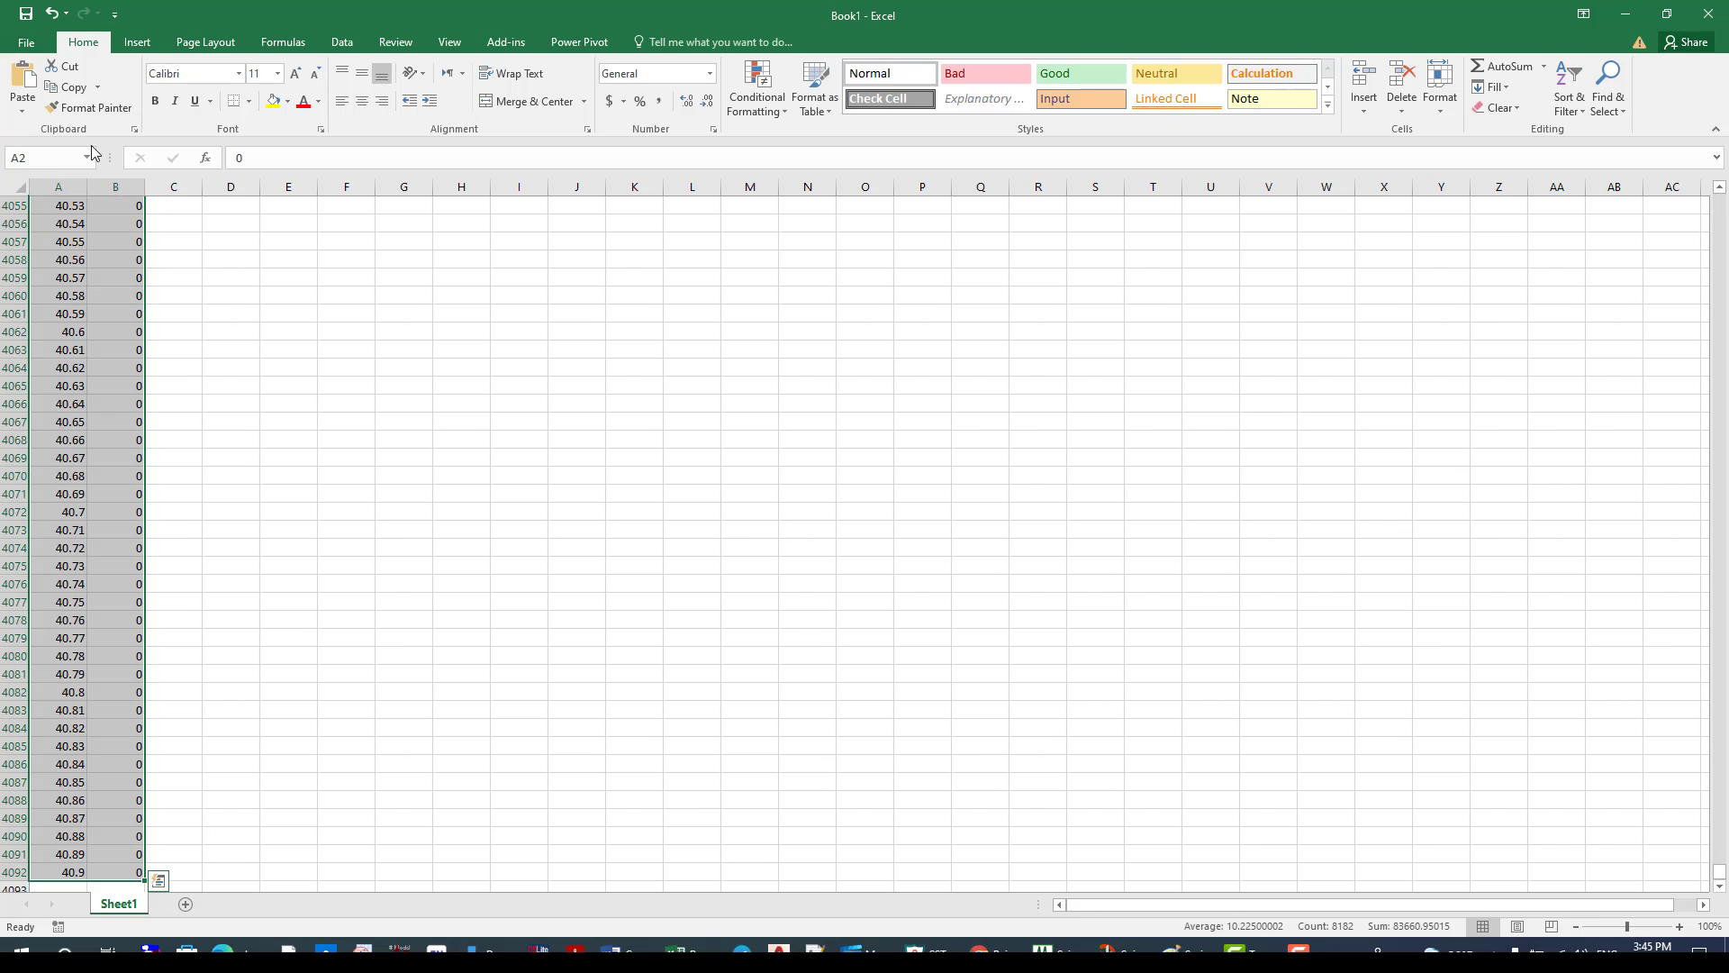
# Step: Insert a Scatter with Straight Lines chart of the selected data
pyautogui.click(139, 42)
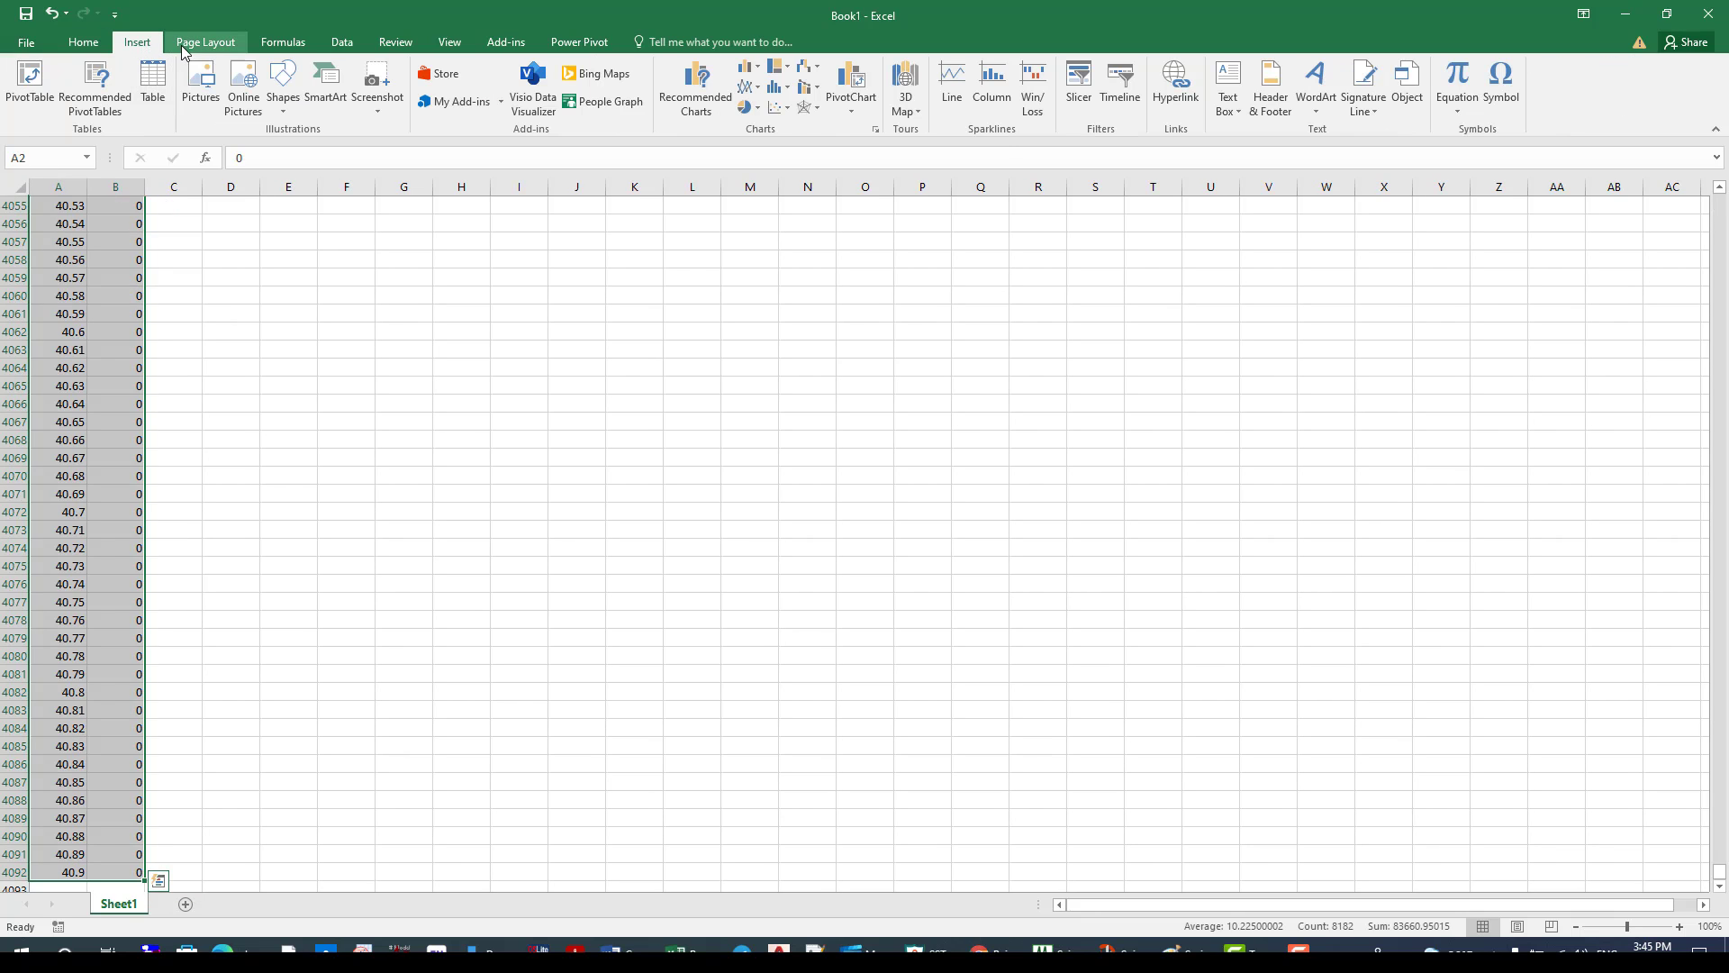
pyautogui.click(286, 43)
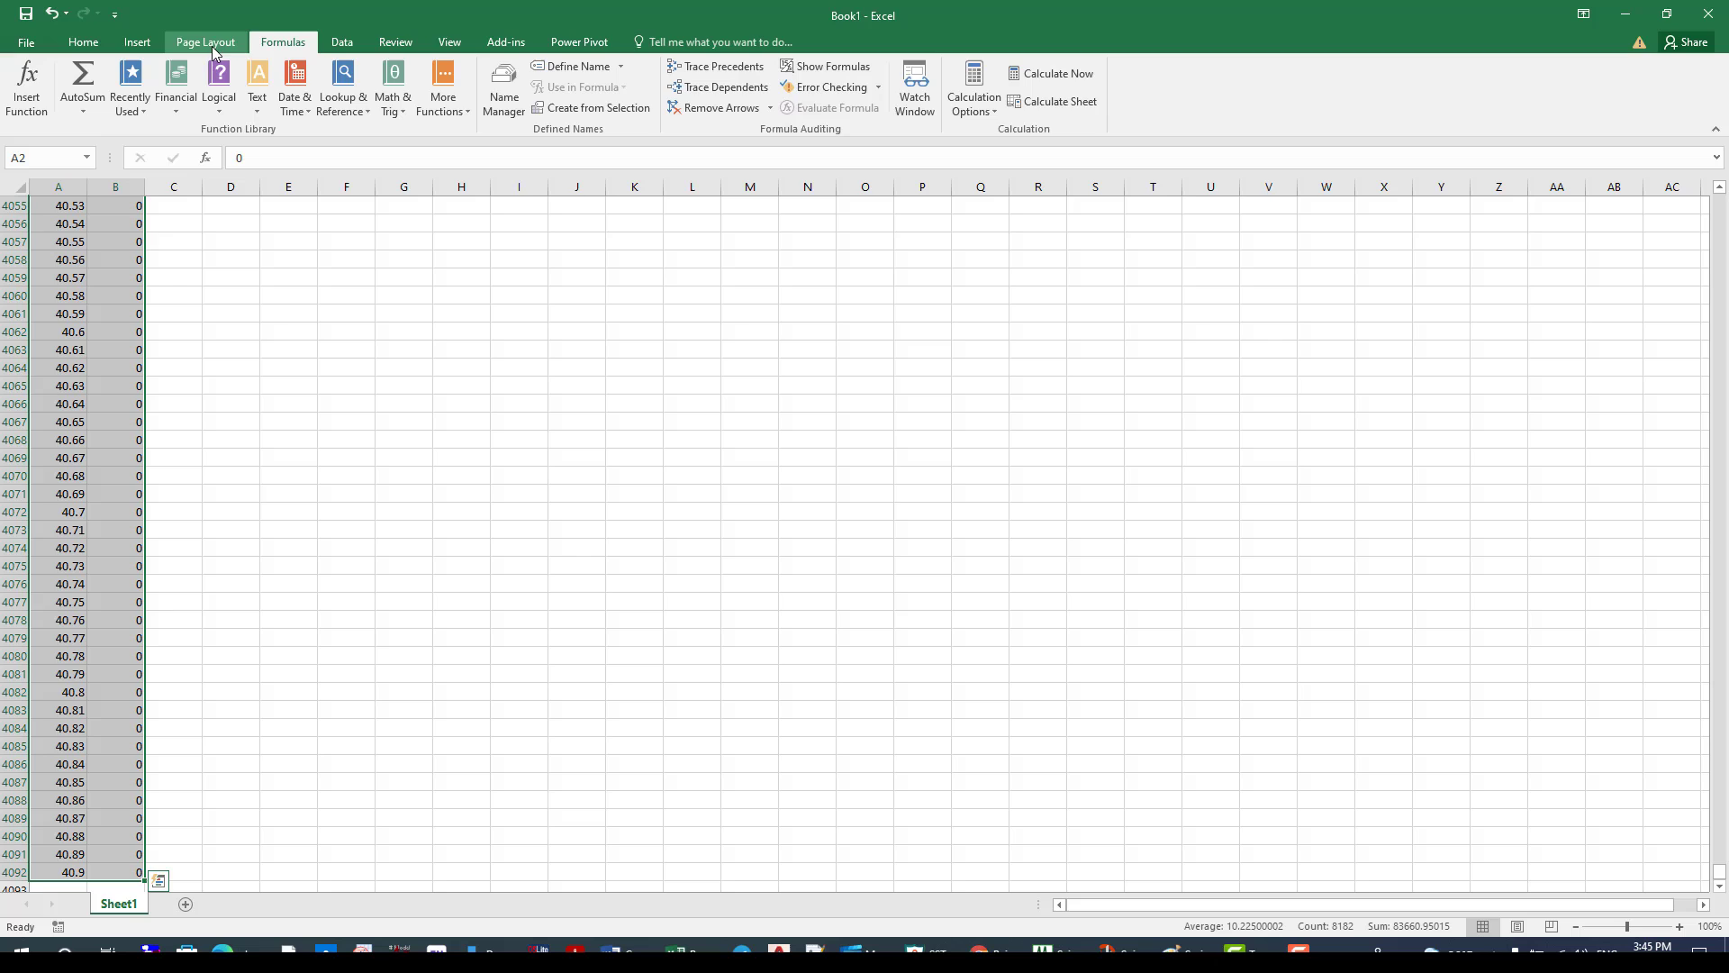
pyautogui.click(137, 42)
pyautogui.click(780, 107)
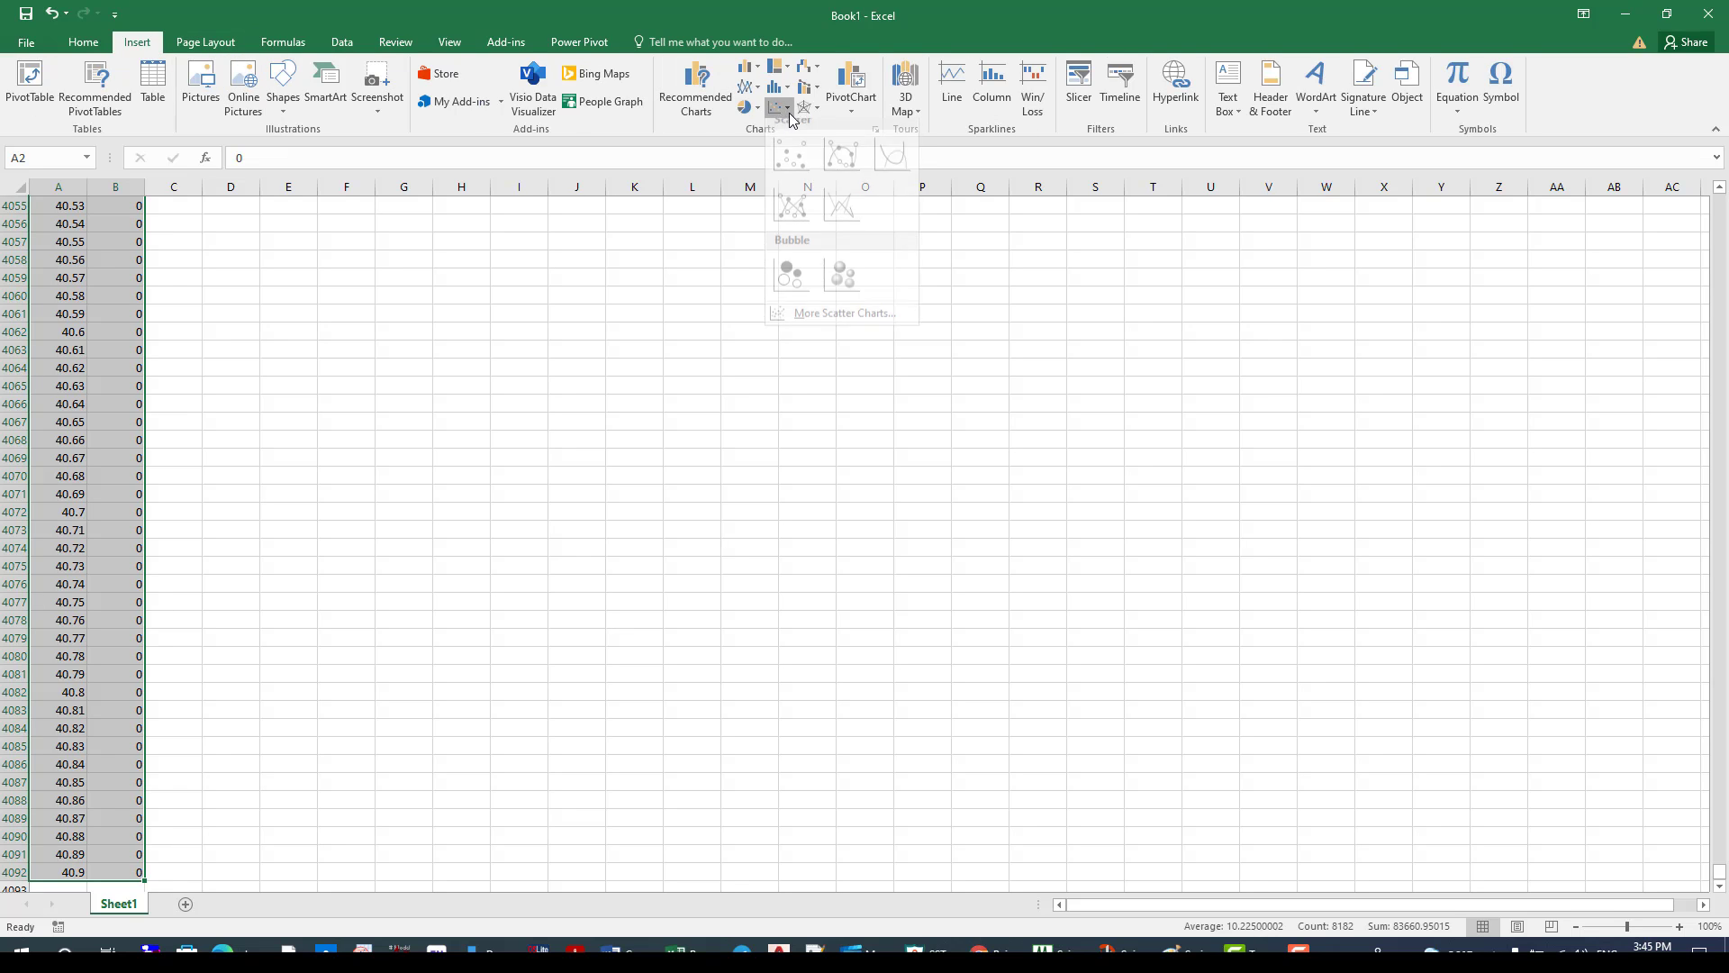
pyautogui.click(851, 216)
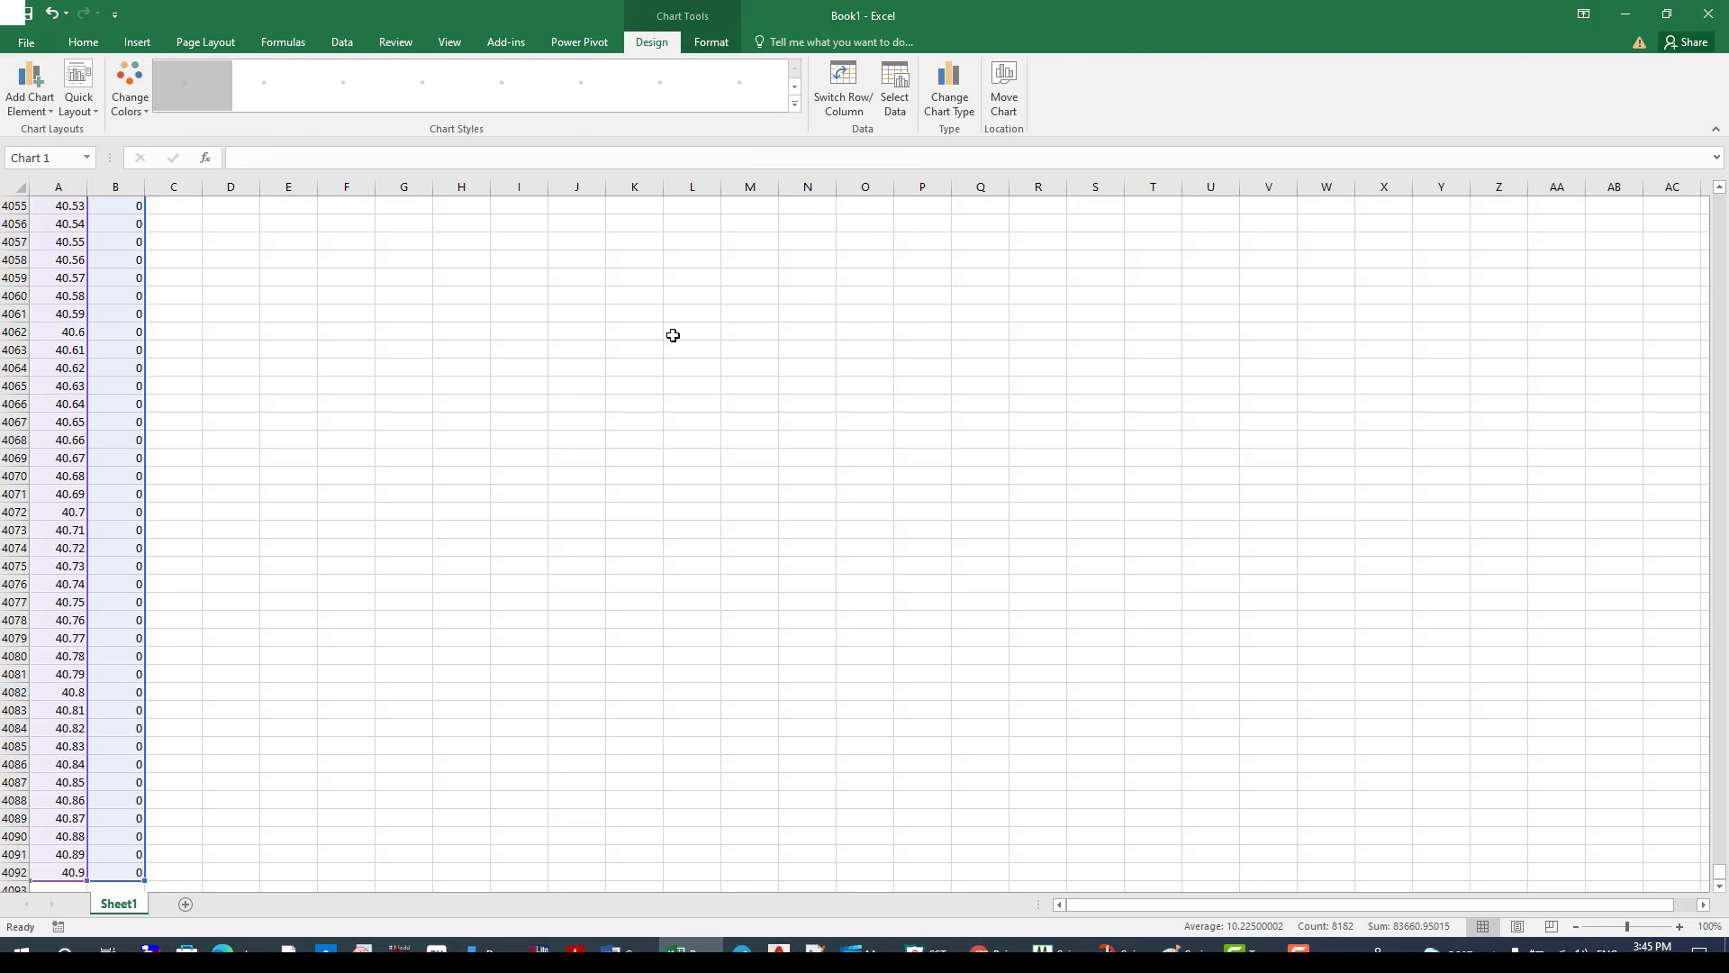
# Step: Position the scatter chart beside the data columns
pyautogui.moveTo(705, 451); pyautogui.dragTo(565, 298)
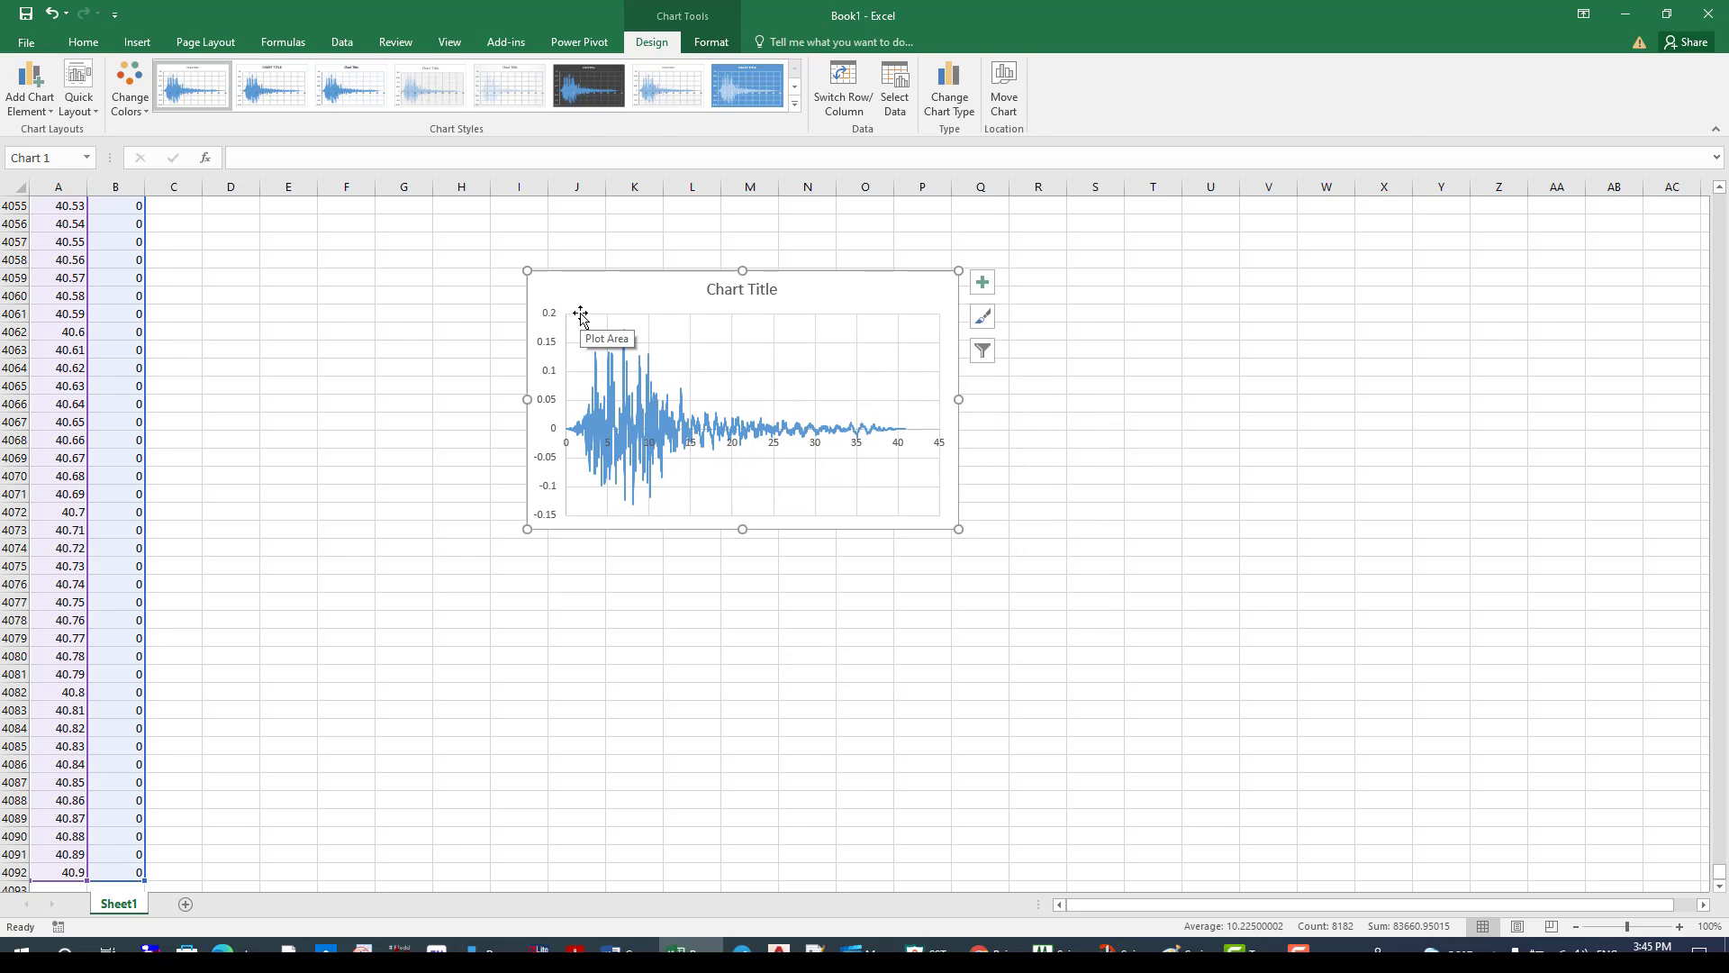
pyautogui.press('Delete')
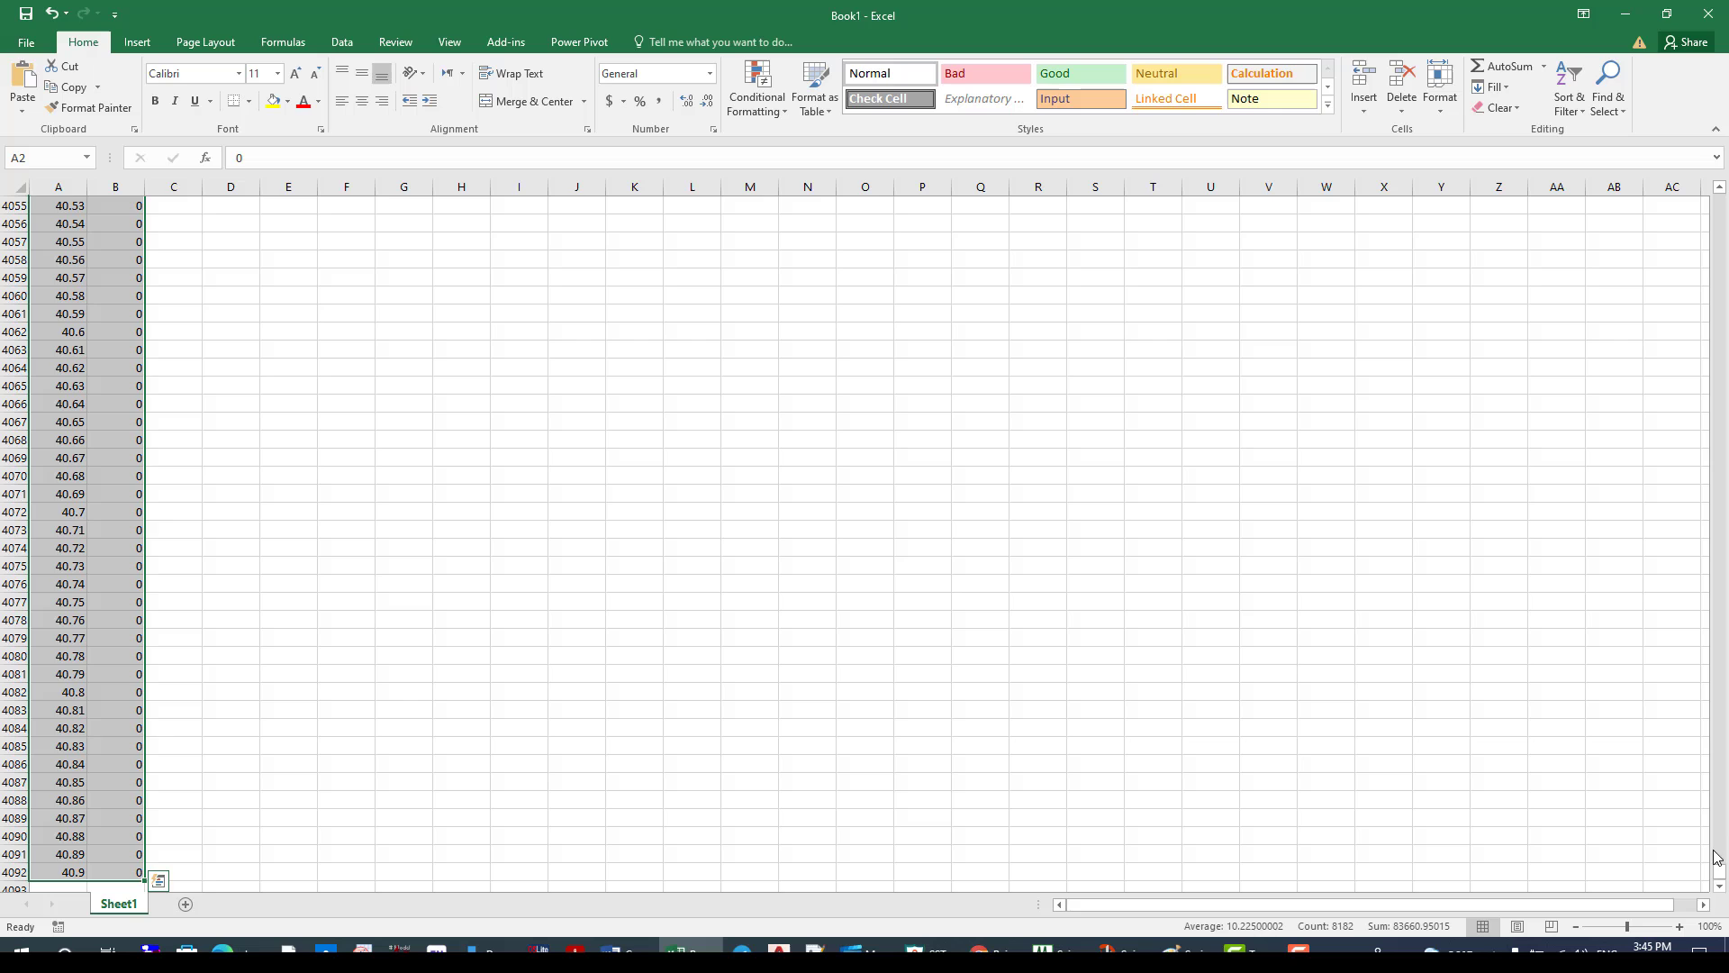
pyautogui.moveTo(1718, 857); pyautogui.dragTo(1719, 212)
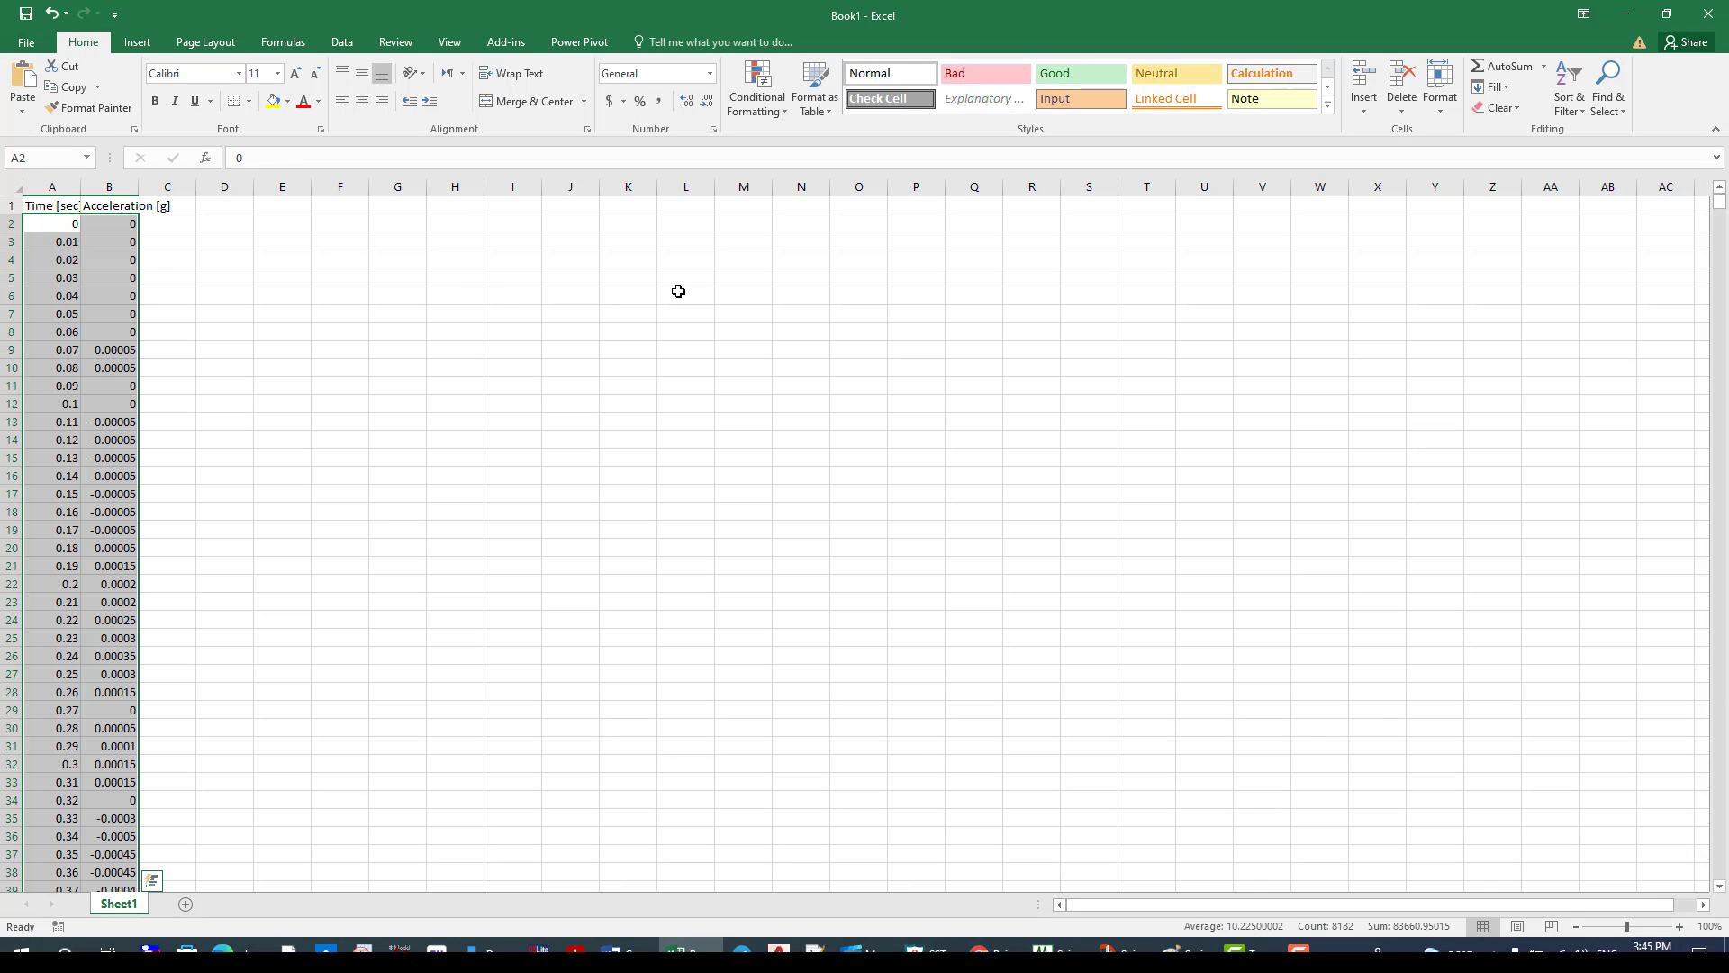
pyautogui.hotkey('ctrl', 'z')
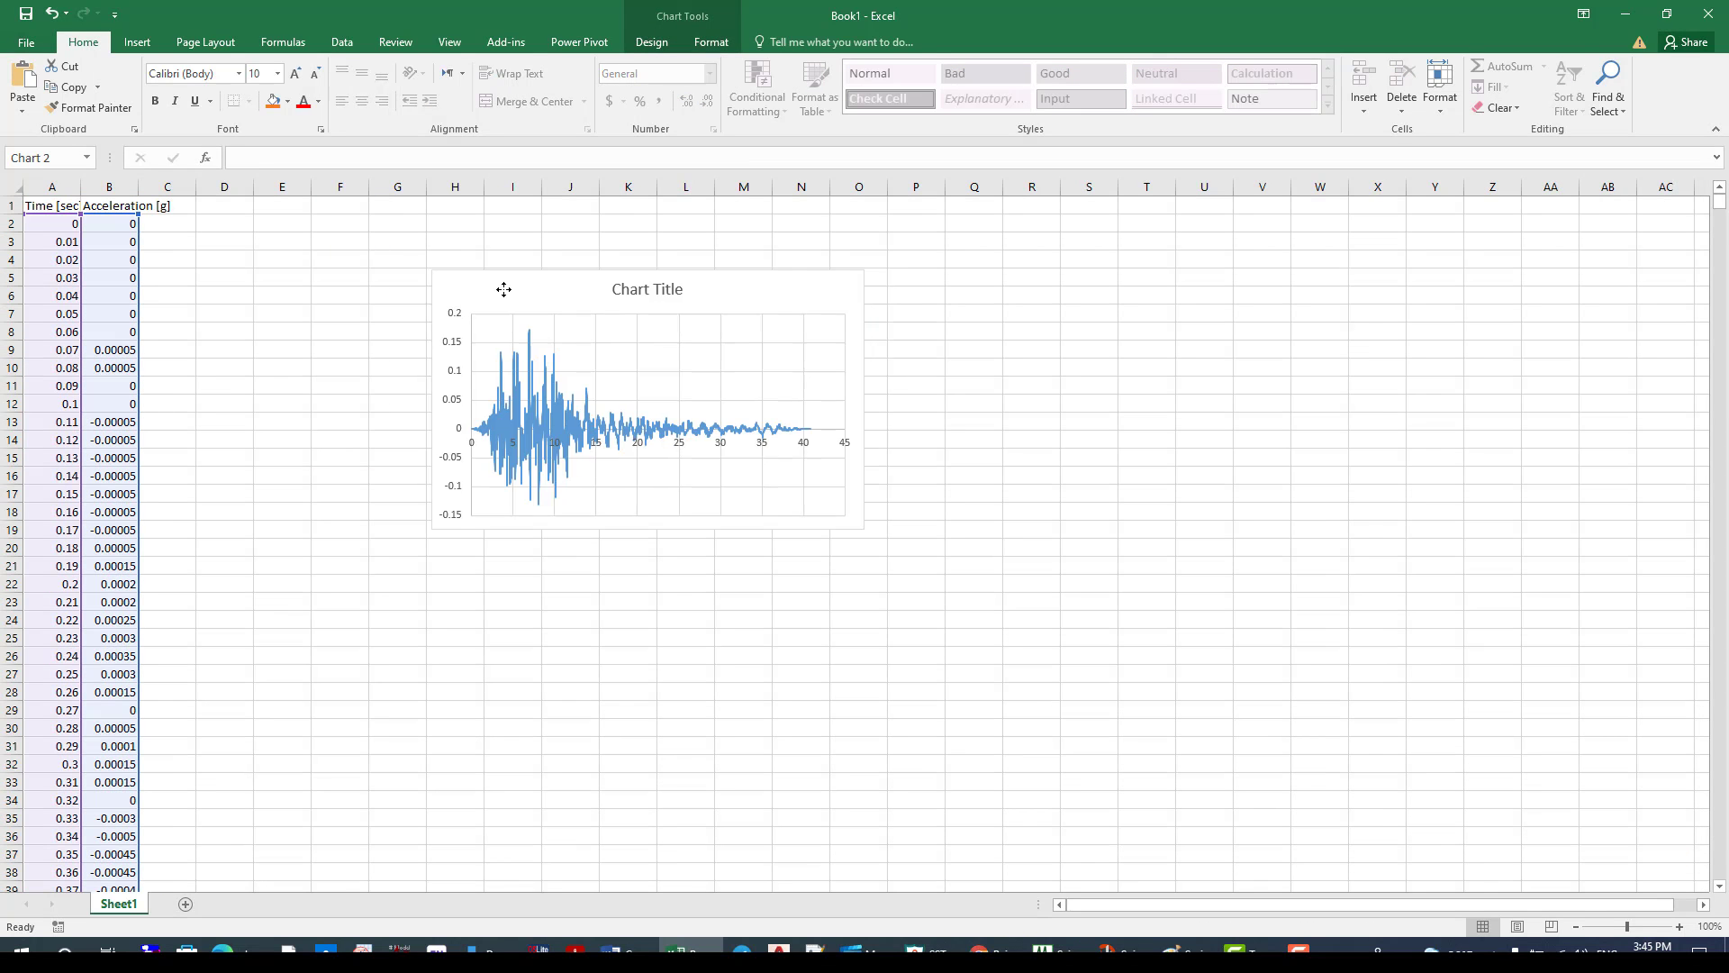
pyautogui.moveTo(503, 289); pyautogui.dragTo(522, 299)
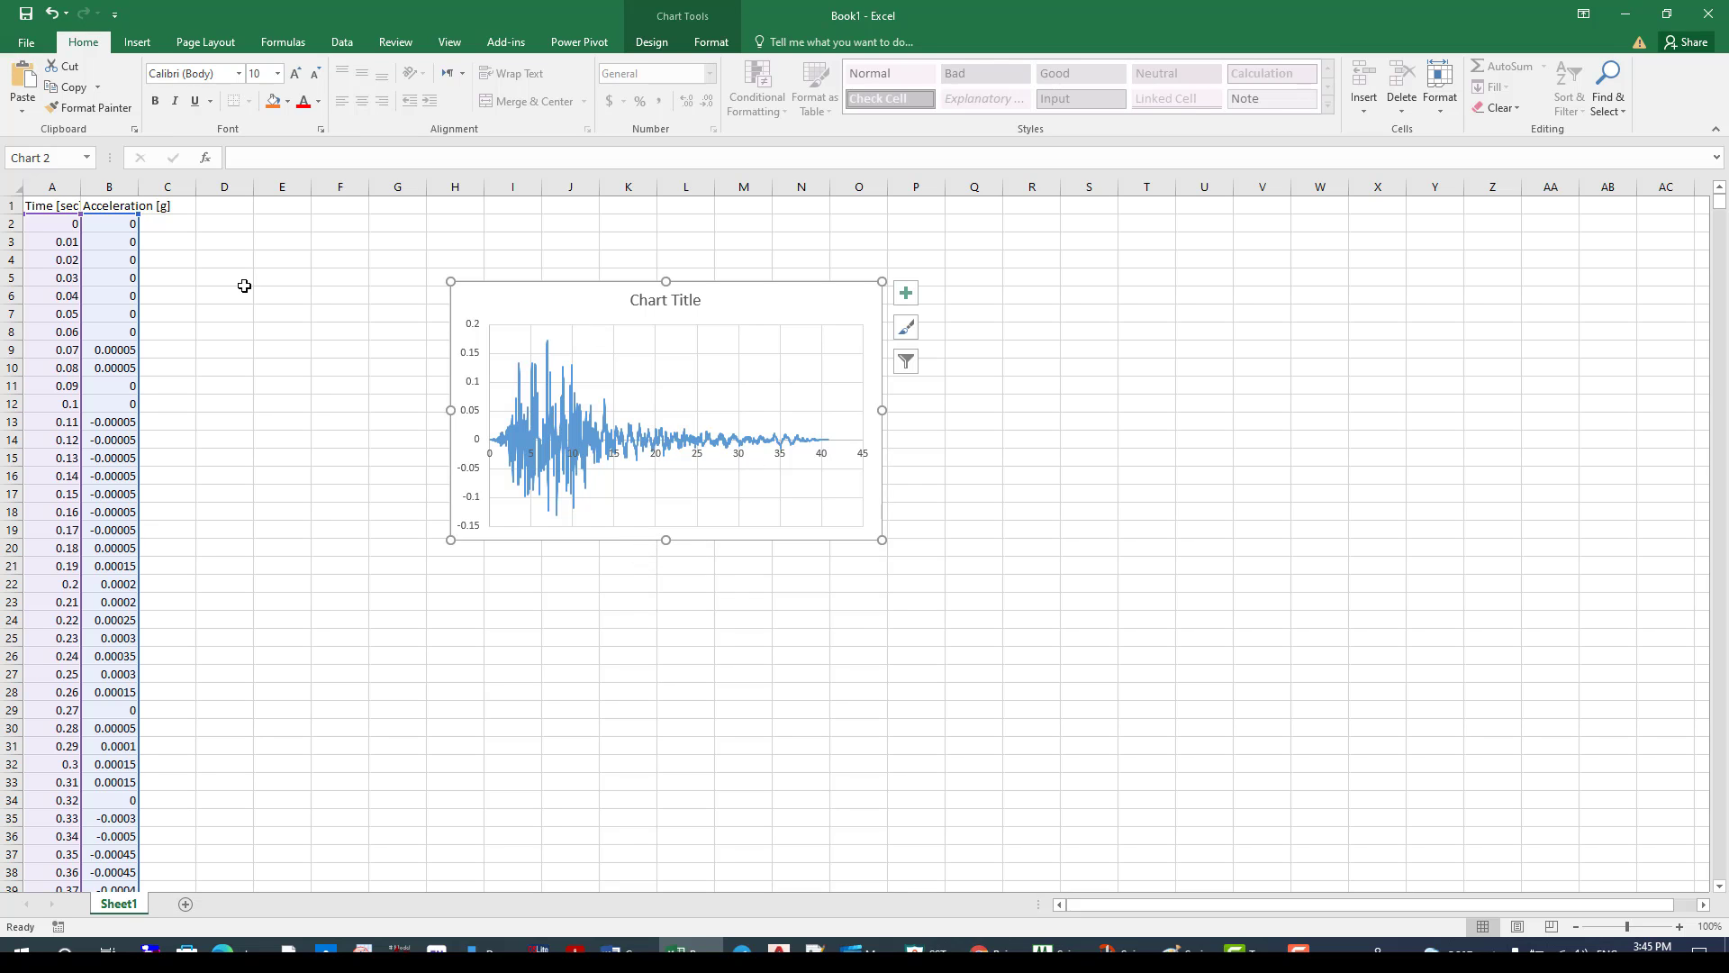
pyautogui.click(185, 206)
pyautogui.click(213, 209)
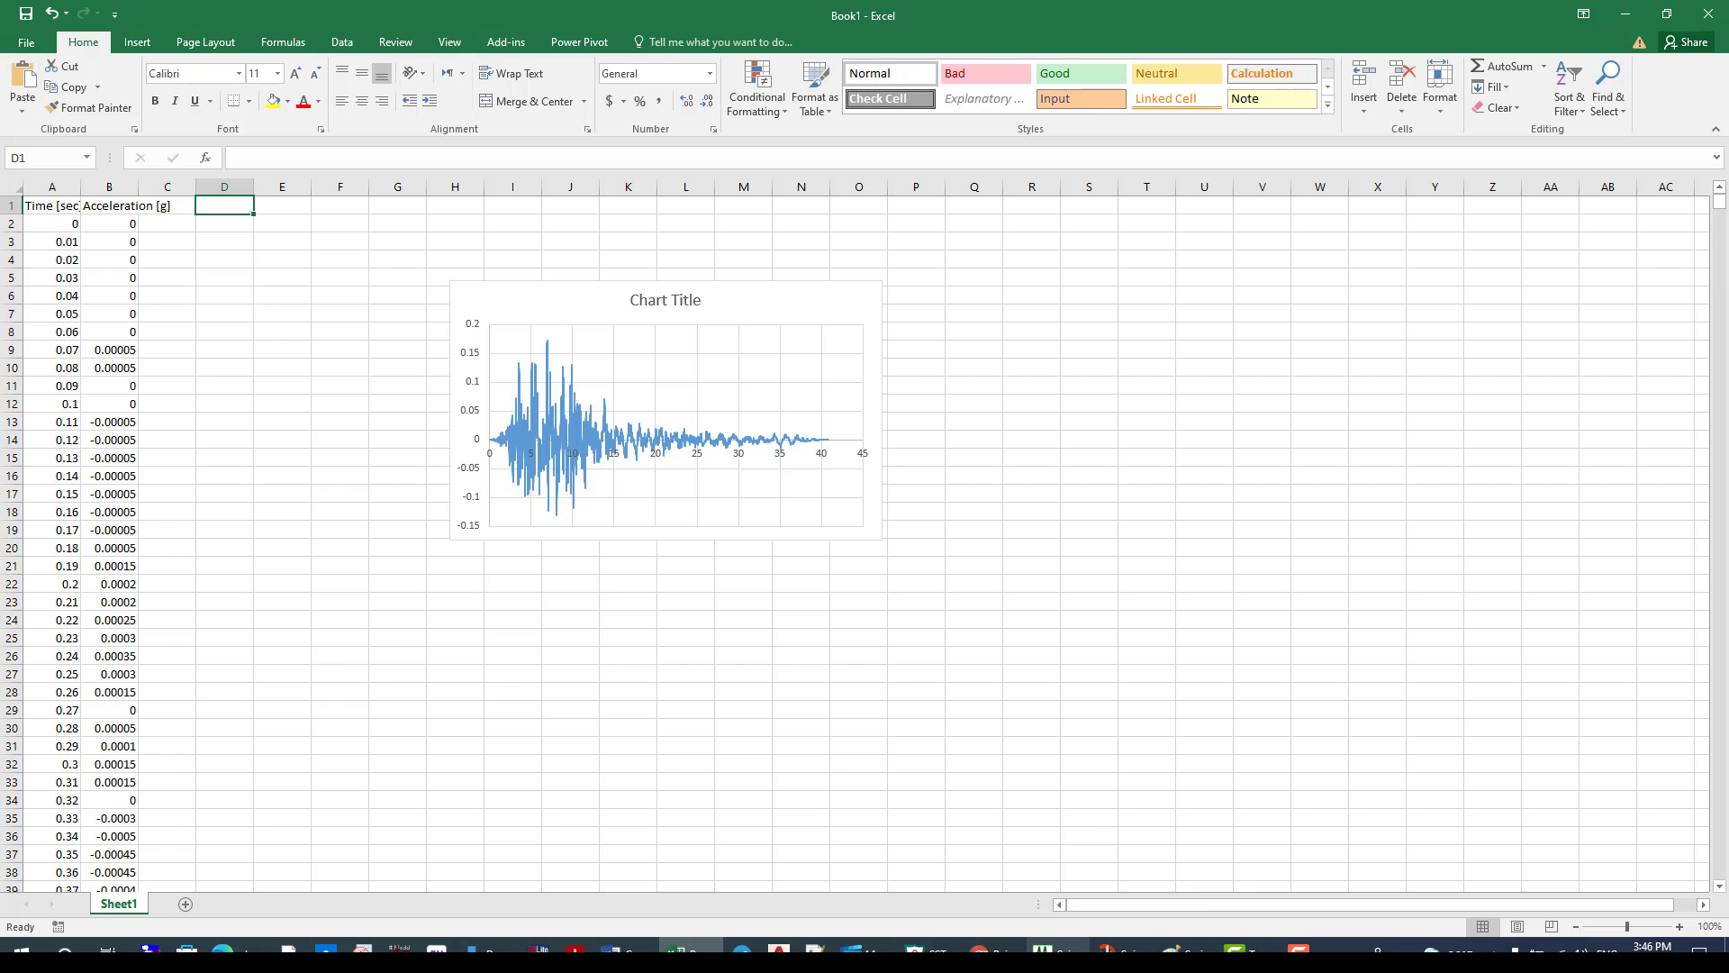
pyautogui.moveTo(1058, 948)
pyautogui.click(1074, 851)
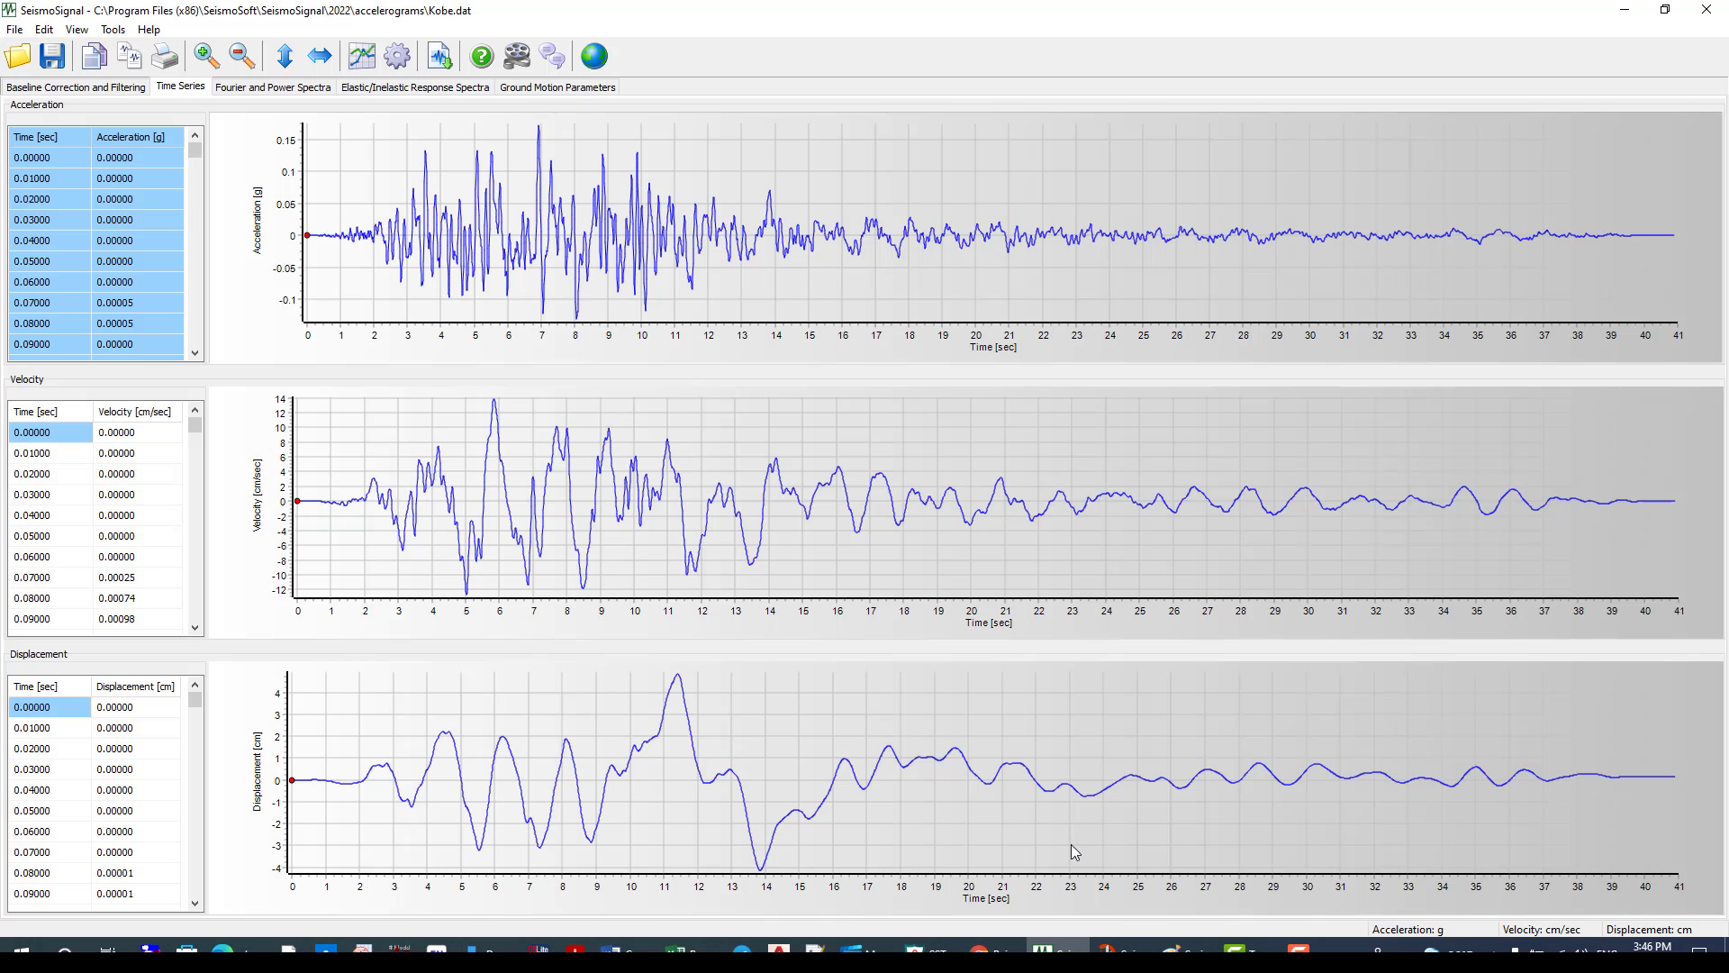
# Step: Reload Kobe.dat at full scale, with a scaling factor of 1
pyautogui.click(17, 56)
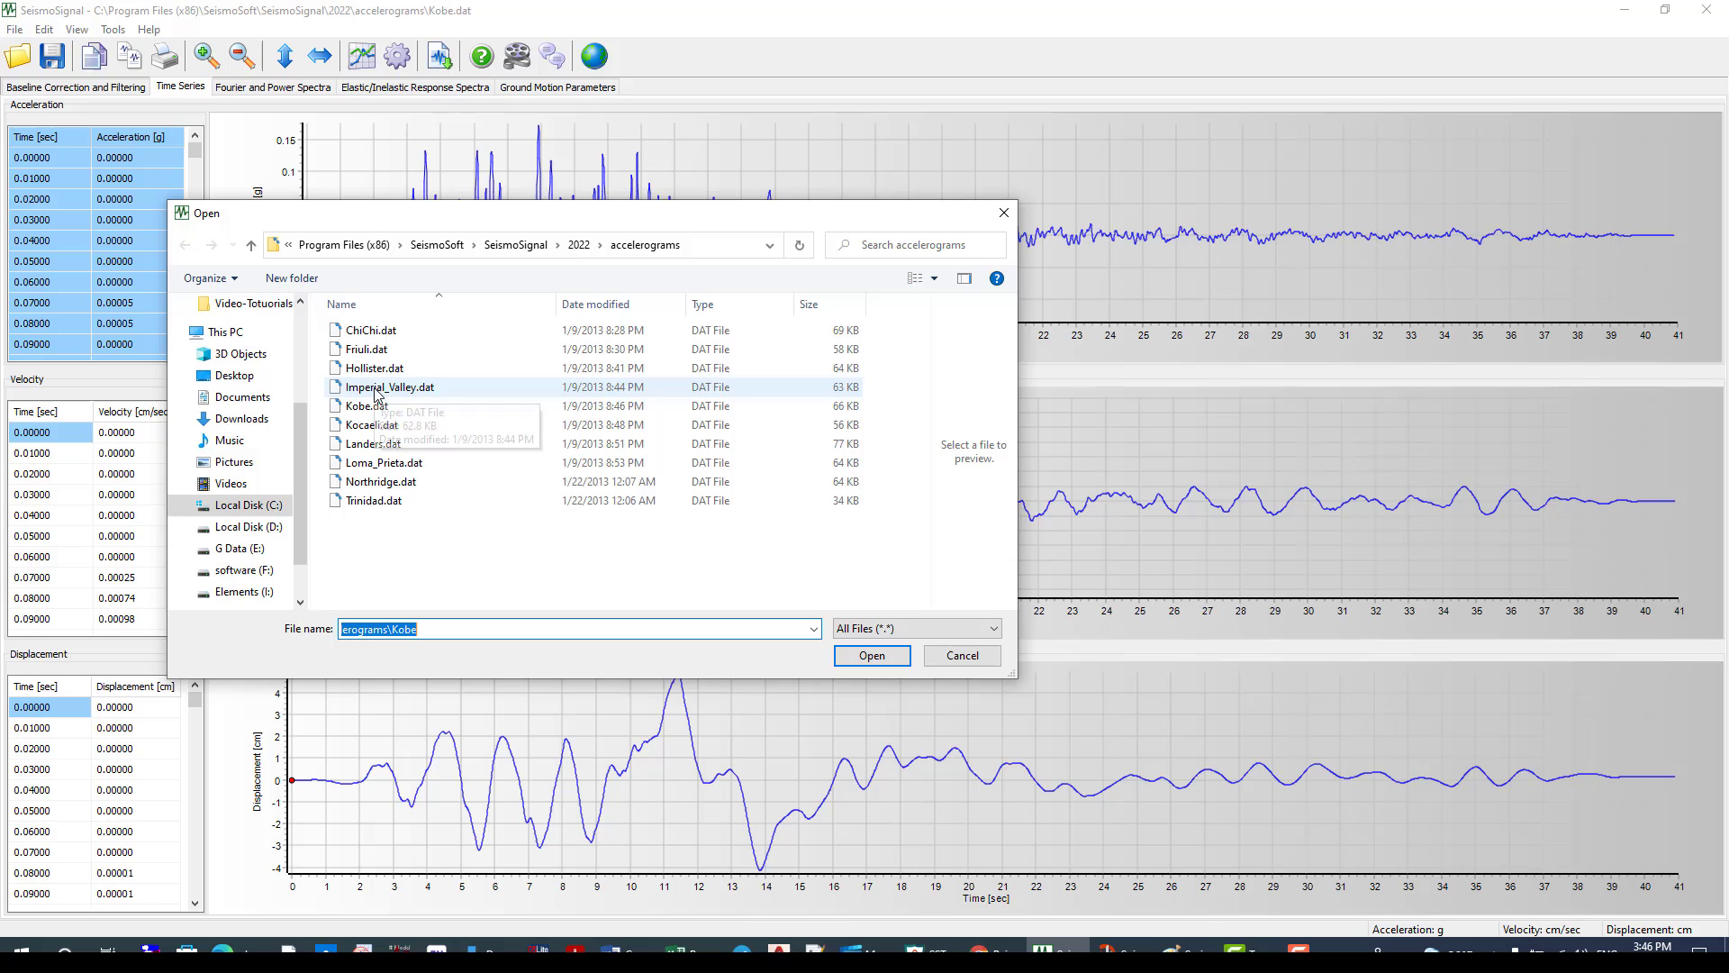
pyautogui.click(424, 407)
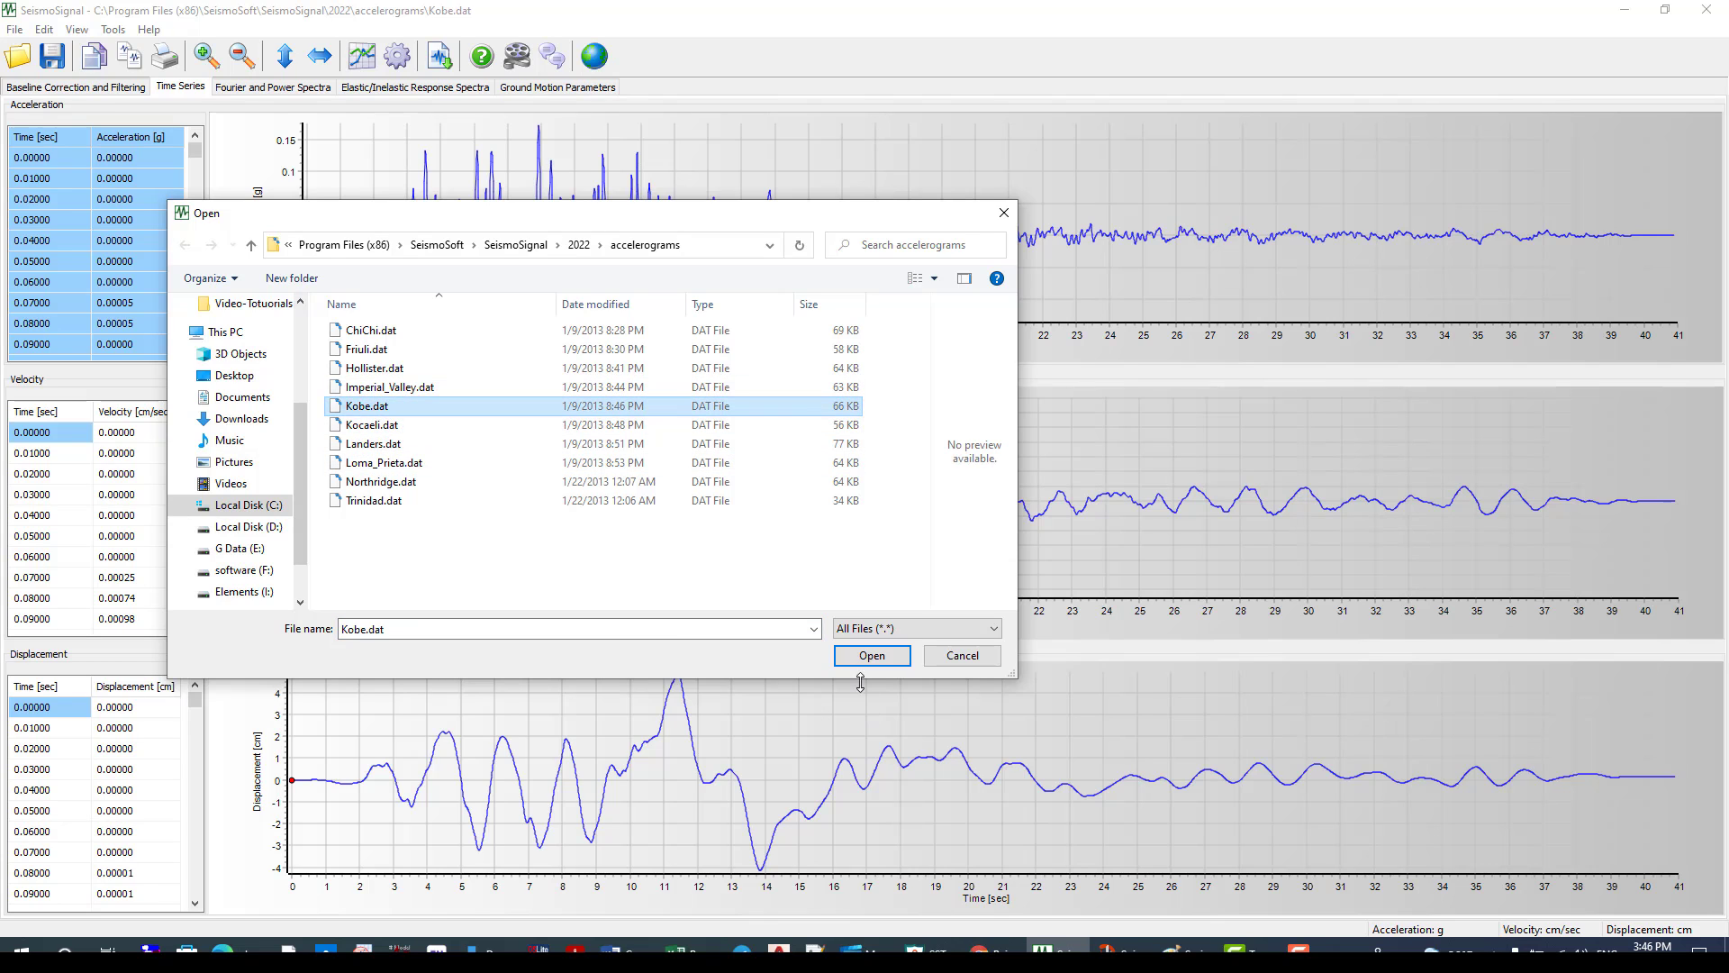
pyautogui.doubleClick(423, 407)
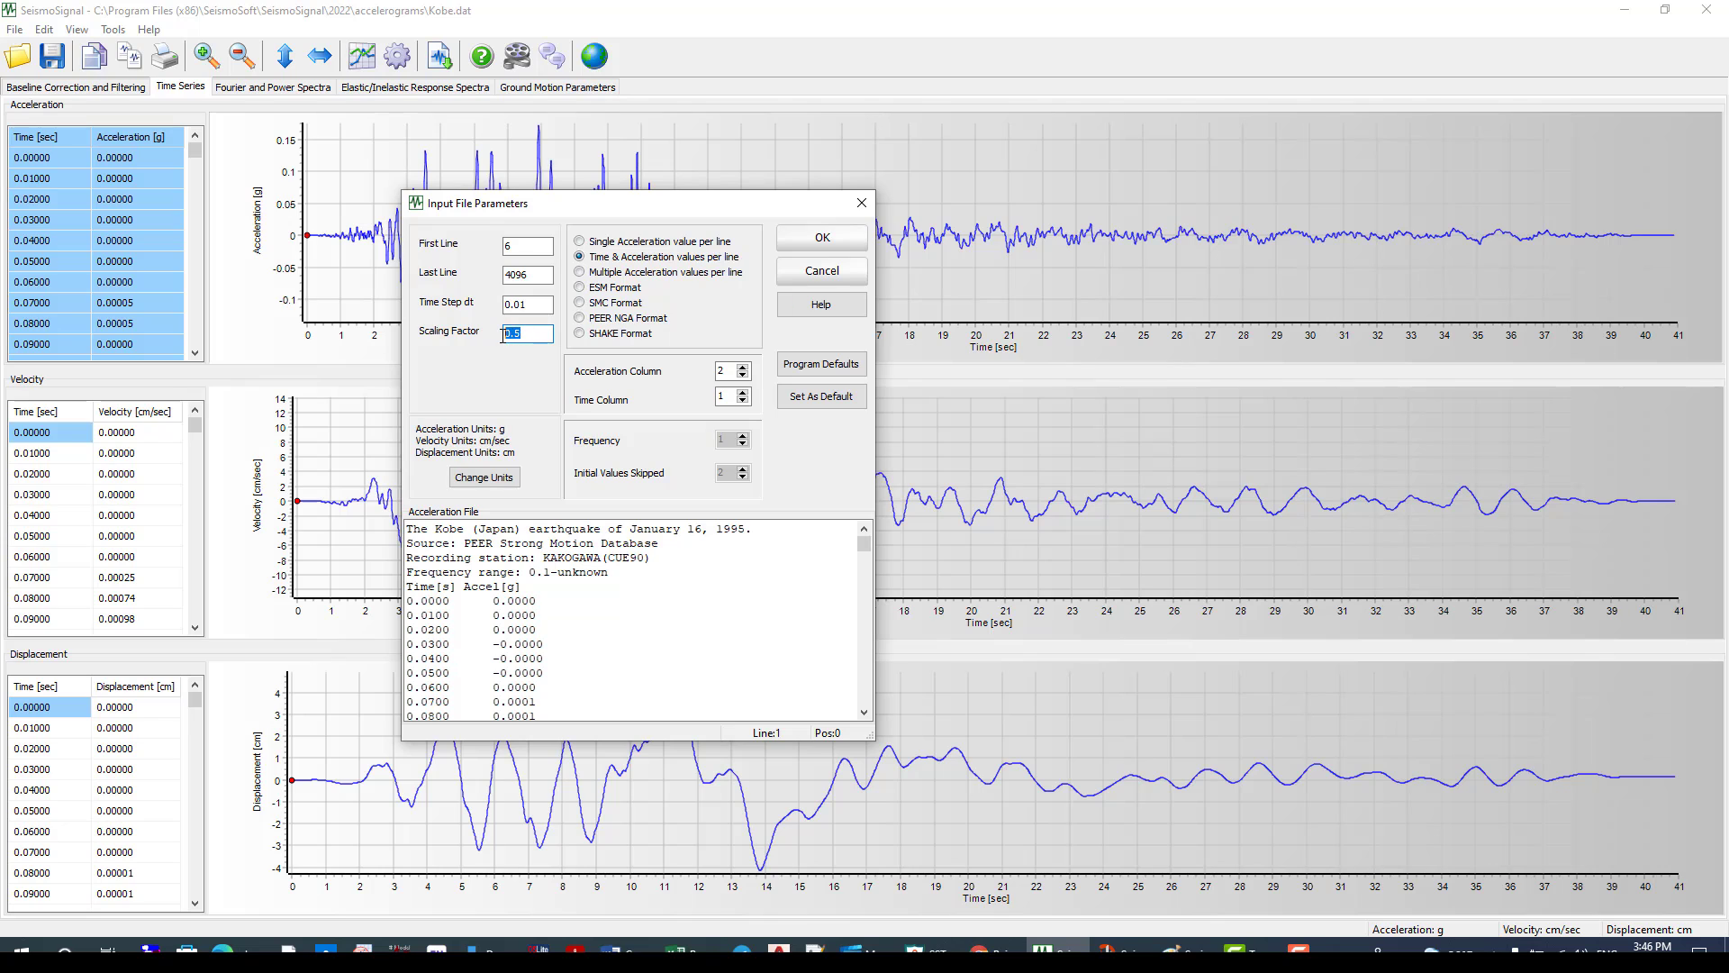
pyautogui.click(818, 241)
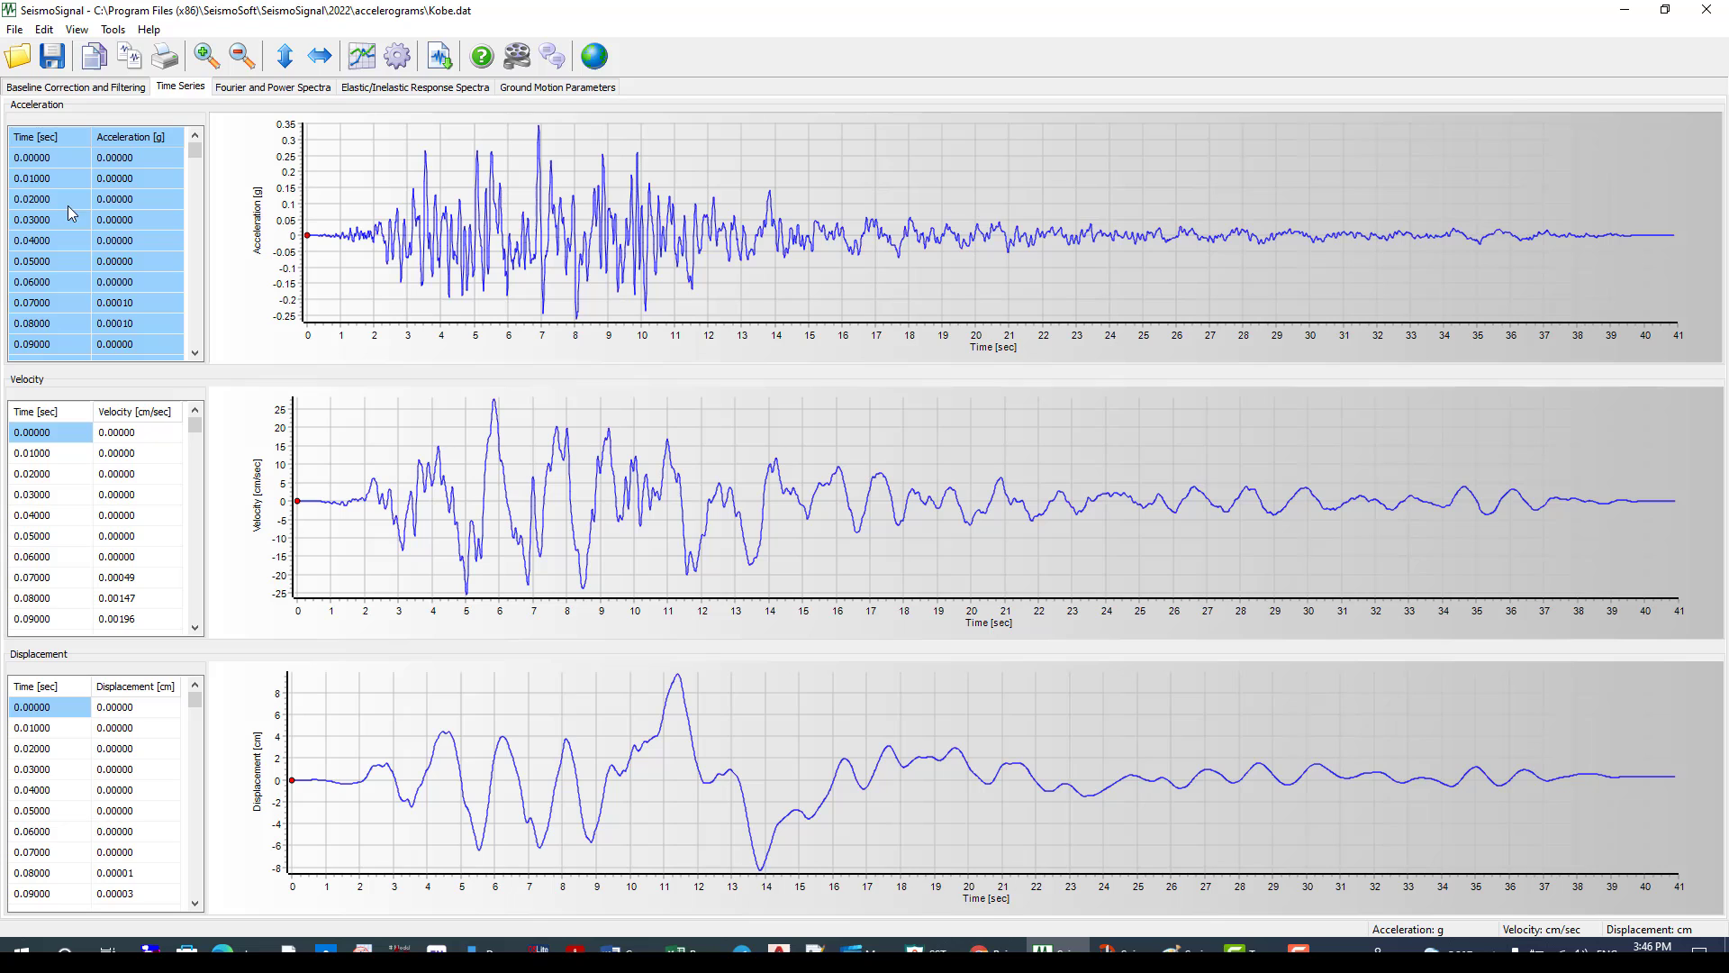
# Step: Copy the entire full-scale time–acceleration table and switch to Excel
pyautogui.rightClick(52, 187)
pyautogui.click(78, 225)
pyautogui.rightClick(72, 210)
pyautogui.click(99, 221)
pyautogui.hotkey('alt', 'Tab')
# Step: Paste the full-scale Kobe data into columns D–E starting at D1
pyautogui.click(228, 229)
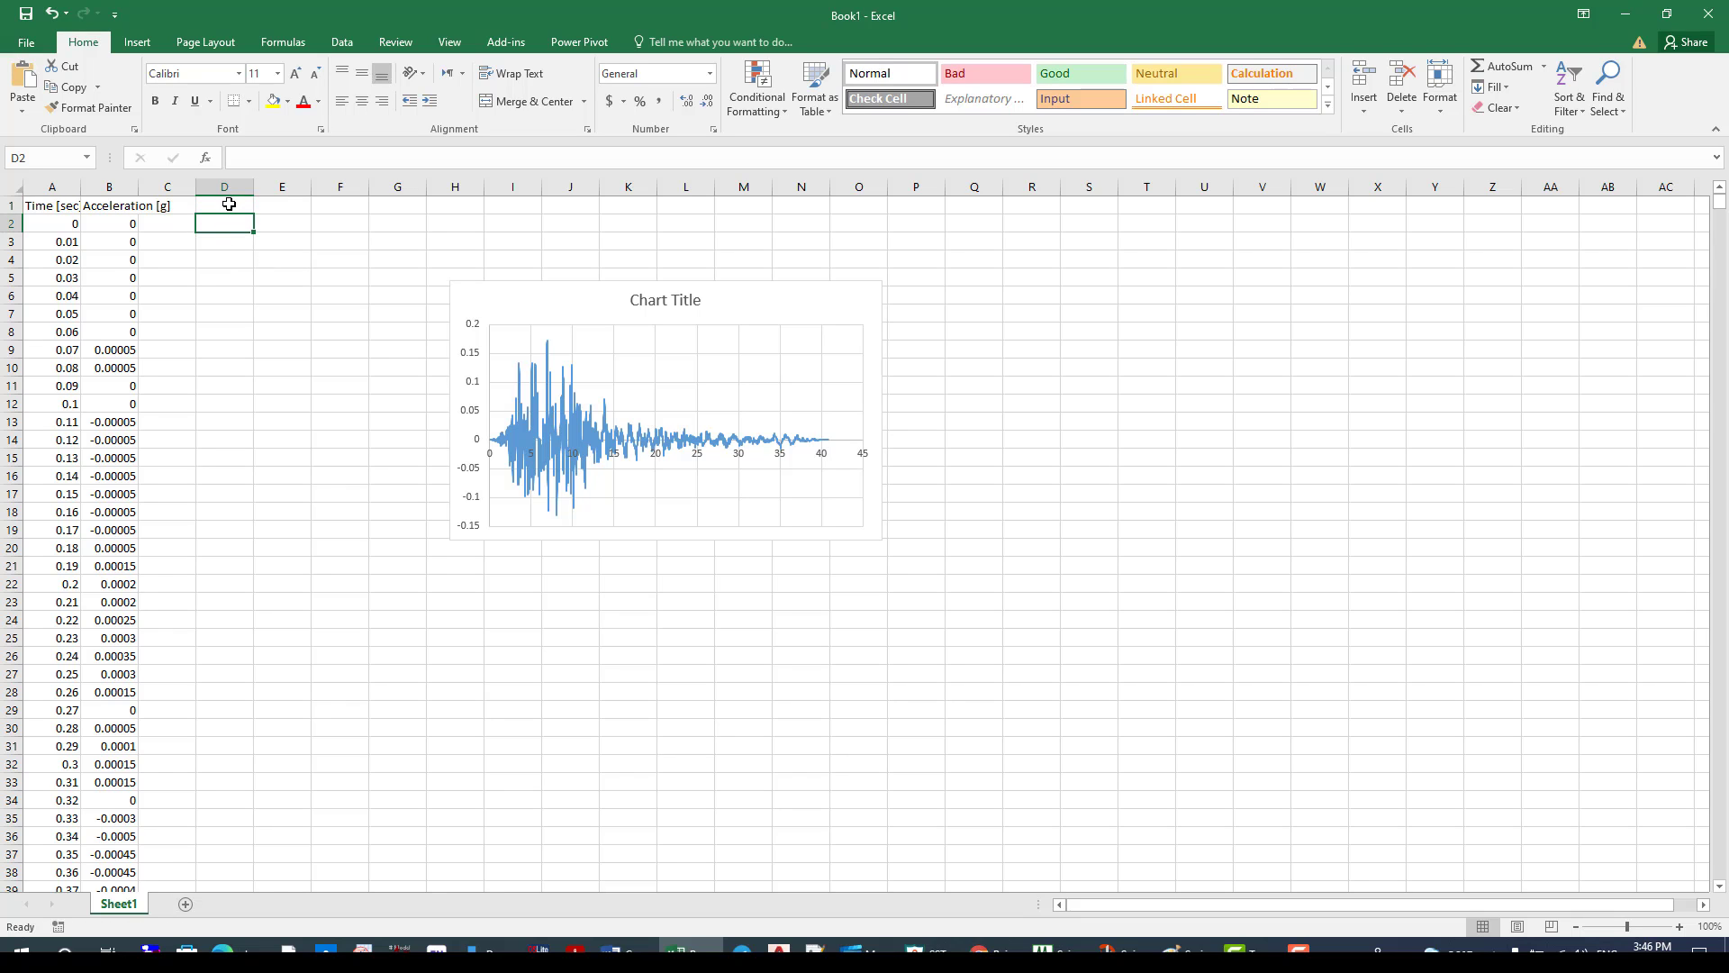
pyautogui.click(229, 205)
pyautogui.hotkey('ctrl', 'v')
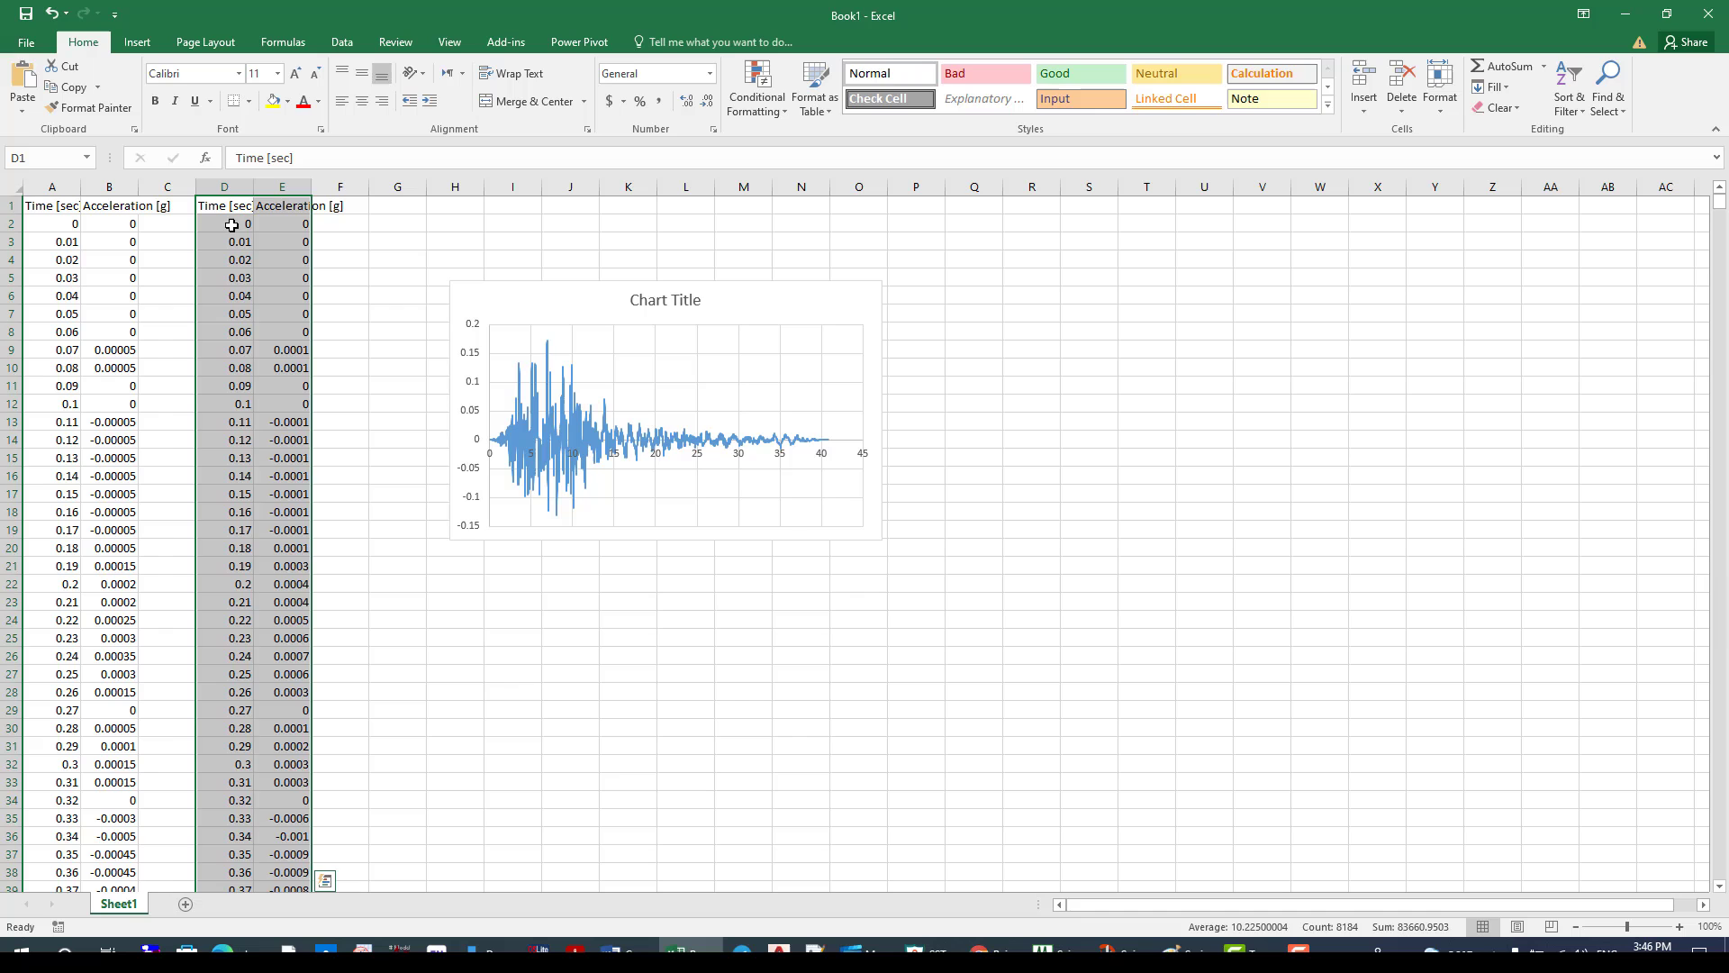
pyautogui.click(224, 225)
# Step: Rename the chart's existing Series1 to Kobe-50%
pyautogui.click(486, 308)
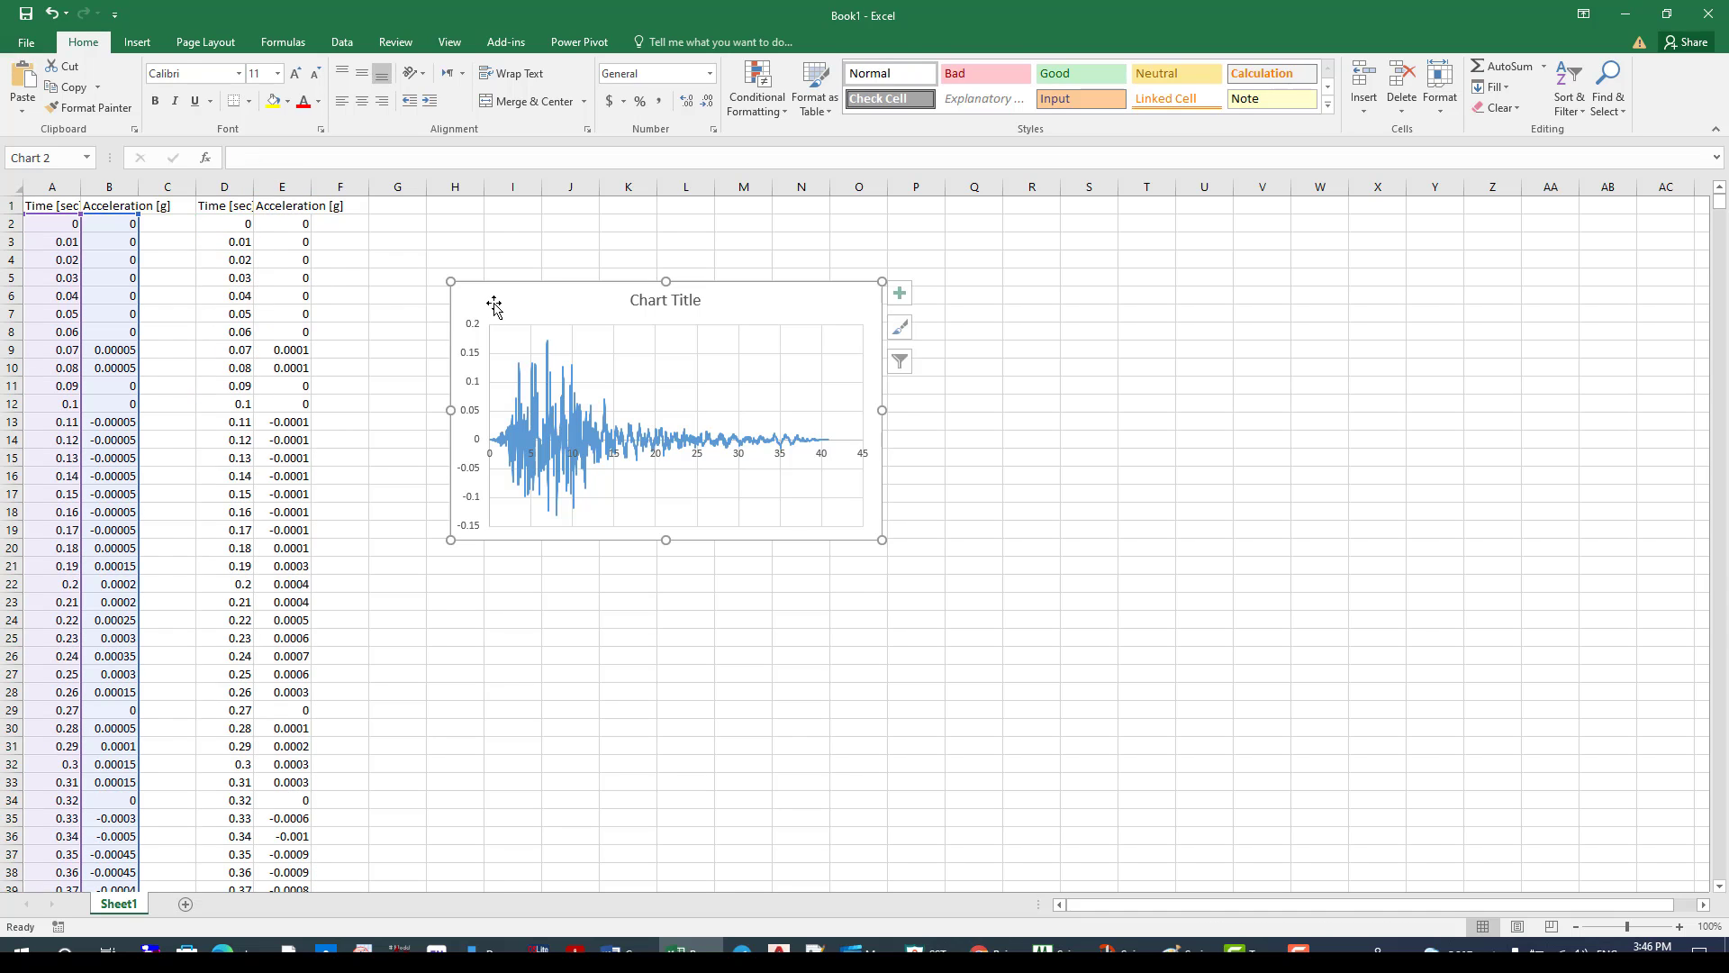
pyautogui.rightClick(495, 306)
pyautogui.click(541, 503)
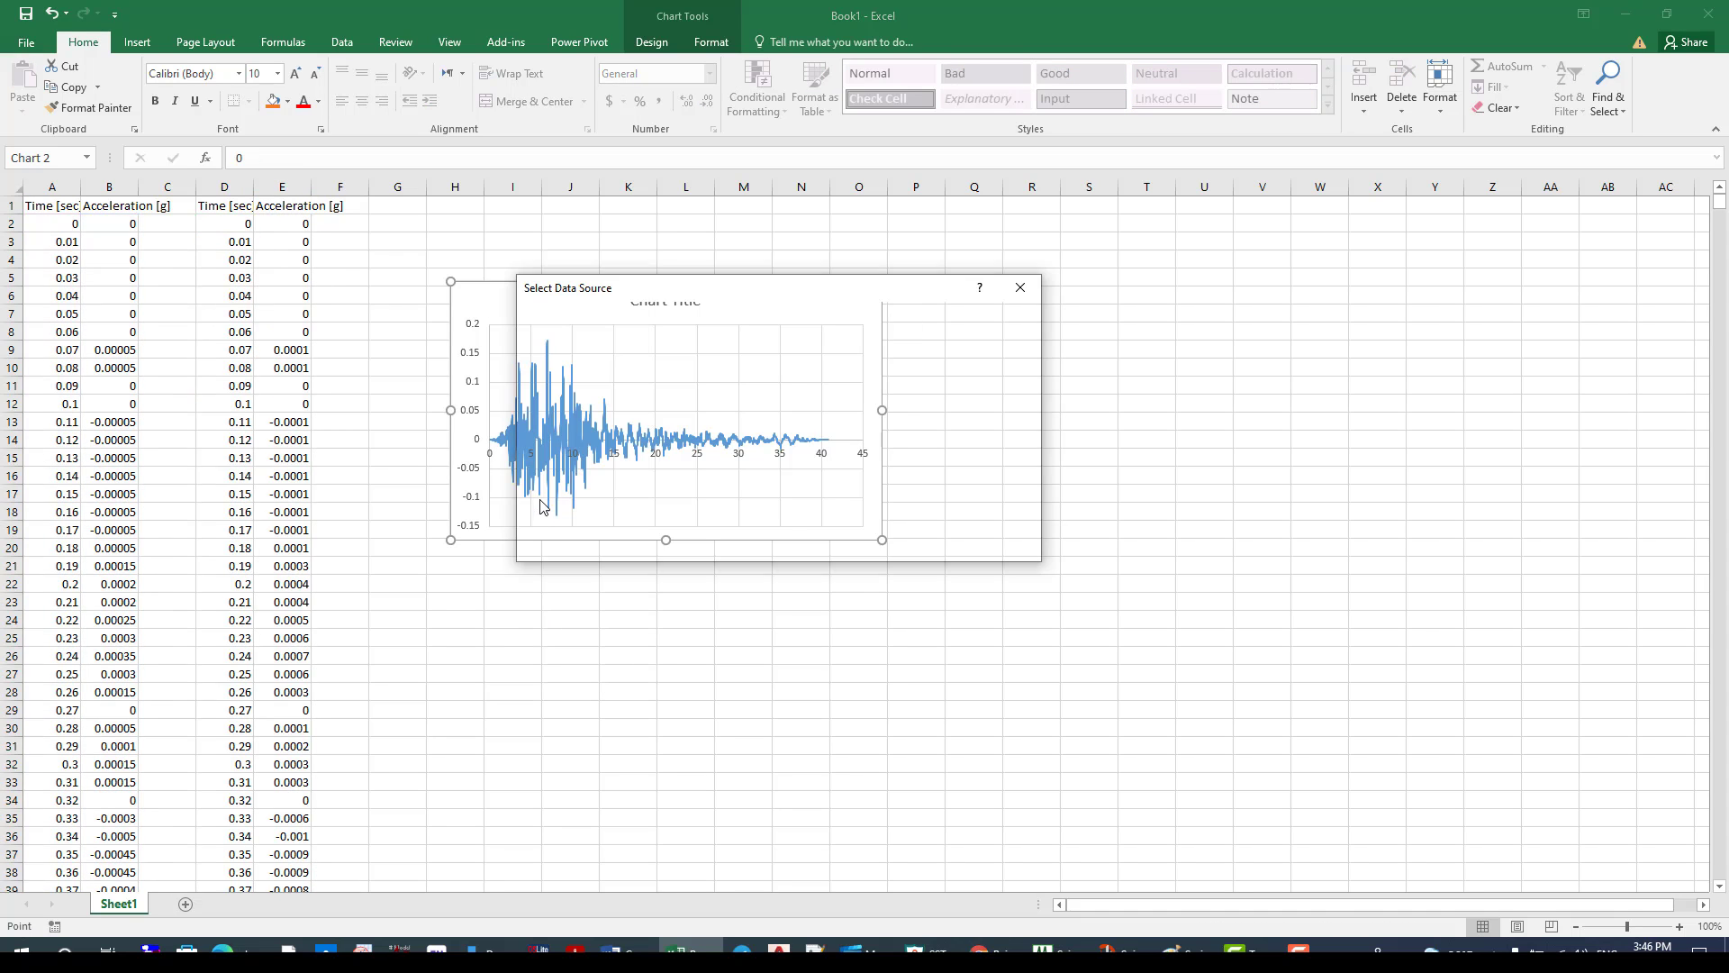
pyautogui.click(615, 441)
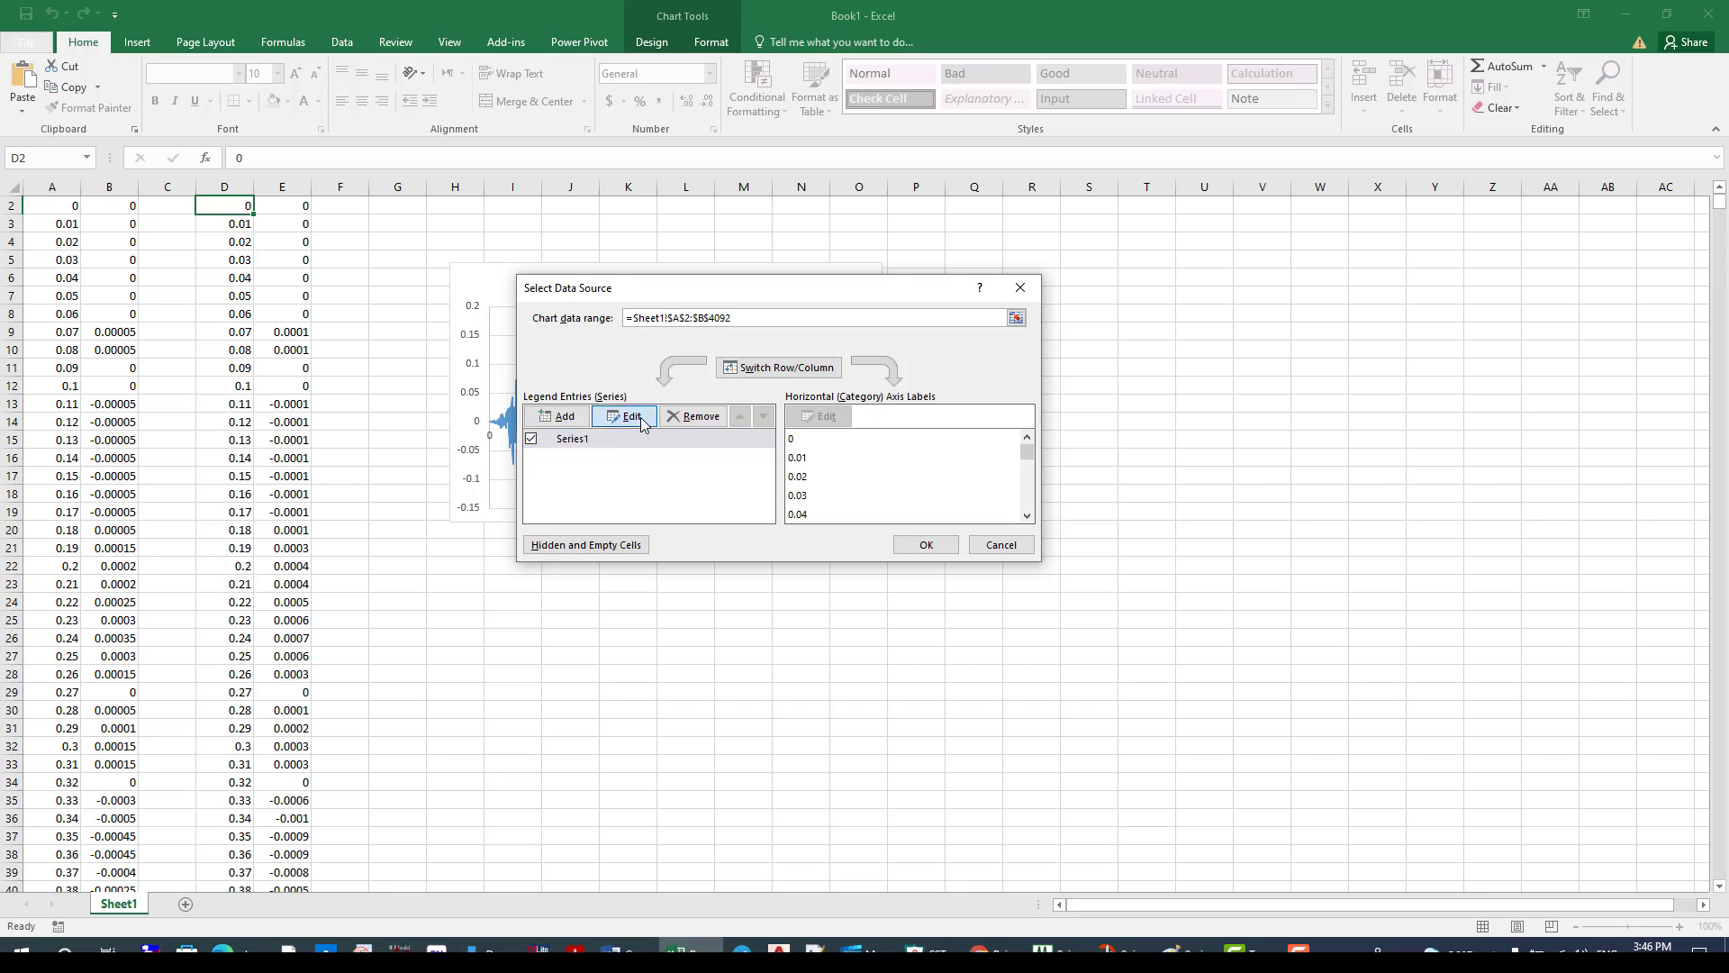
pyautogui.click(636, 417)
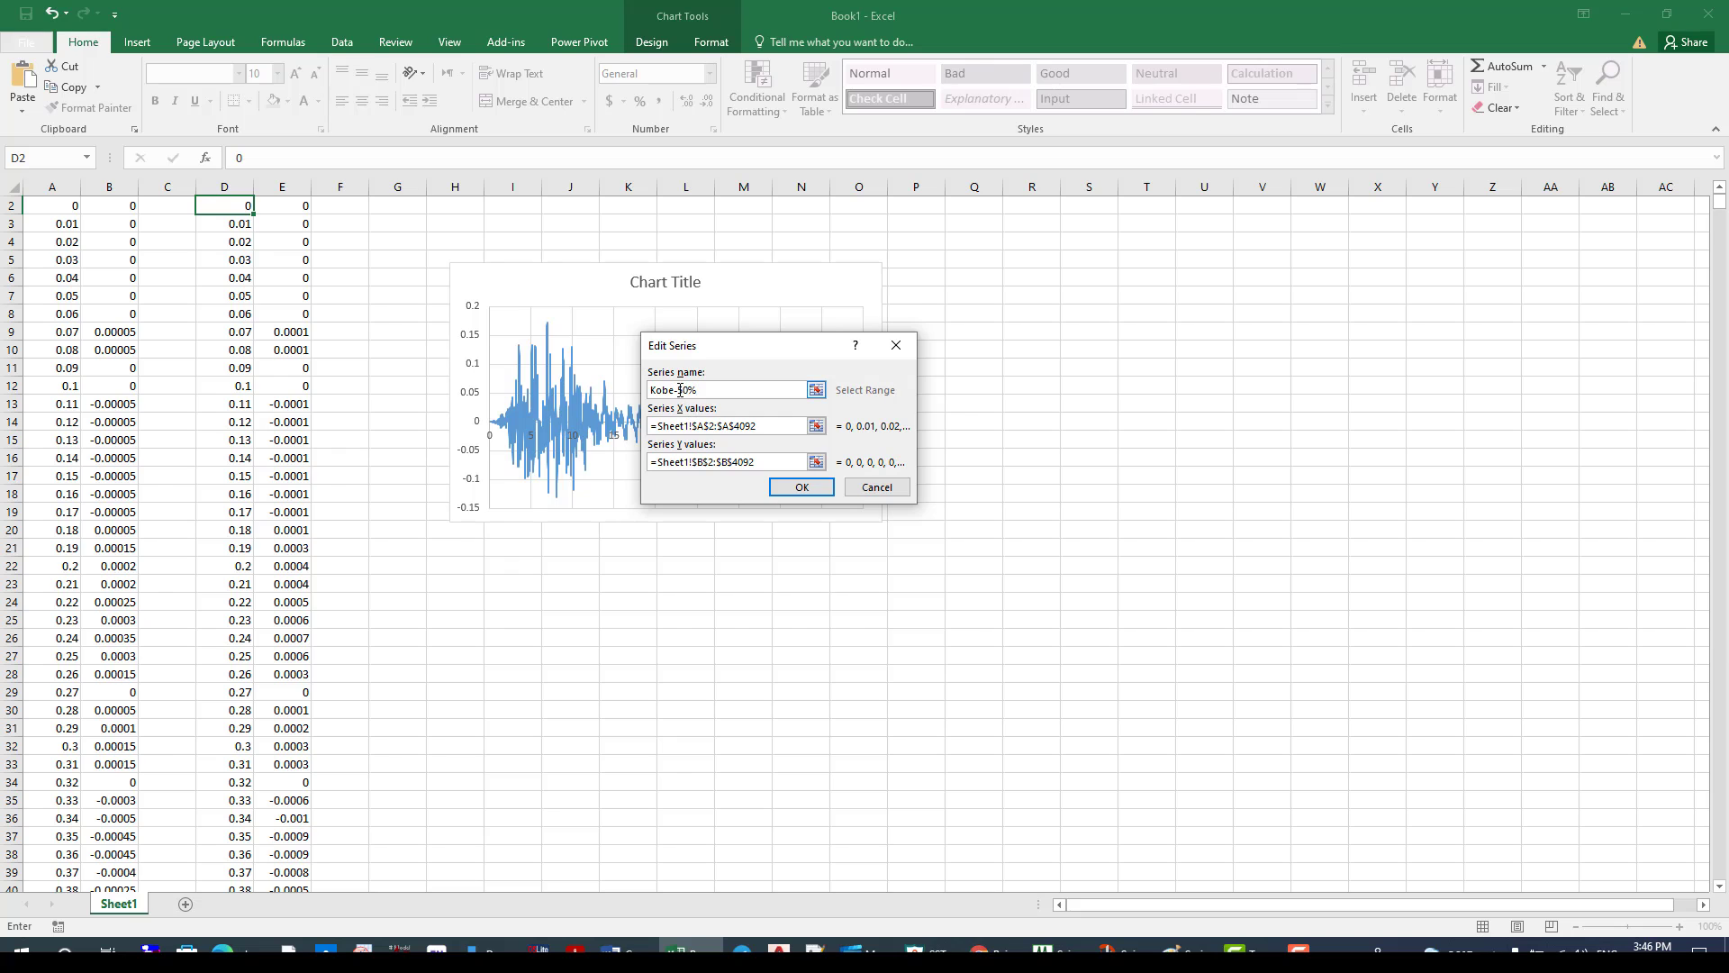
pyautogui.click(776, 486)
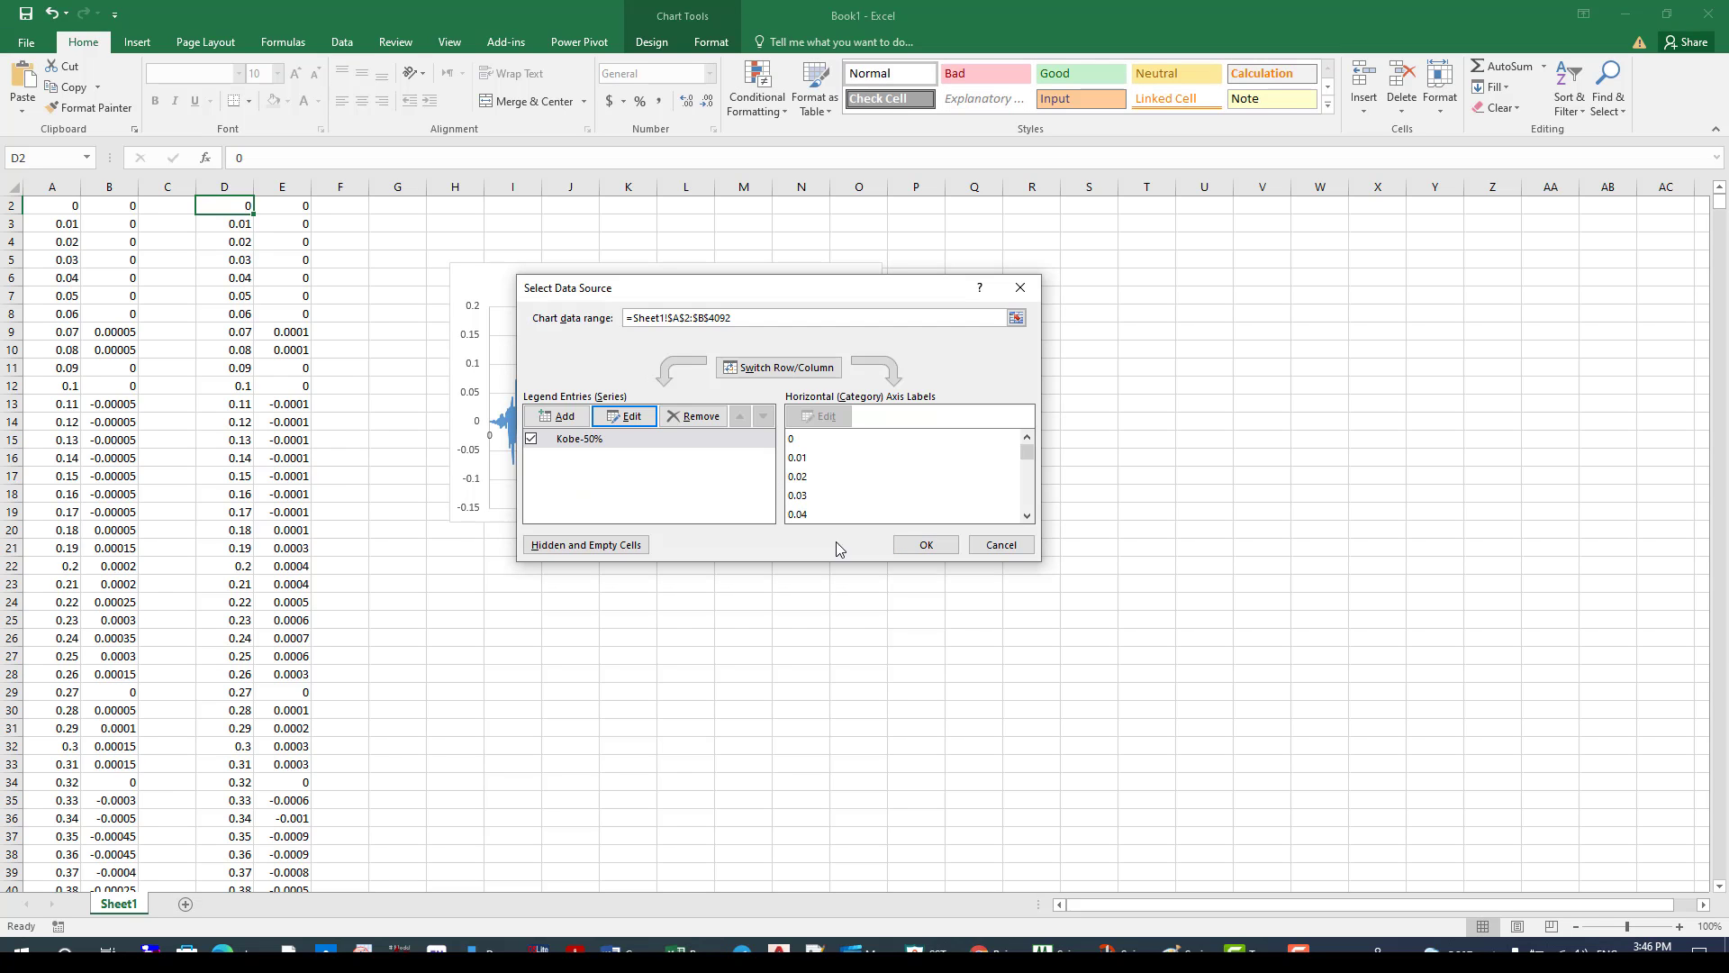
# Step: Add a chart series named Kobe-100% with X values D2:D4092
pyautogui.click(563, 416)
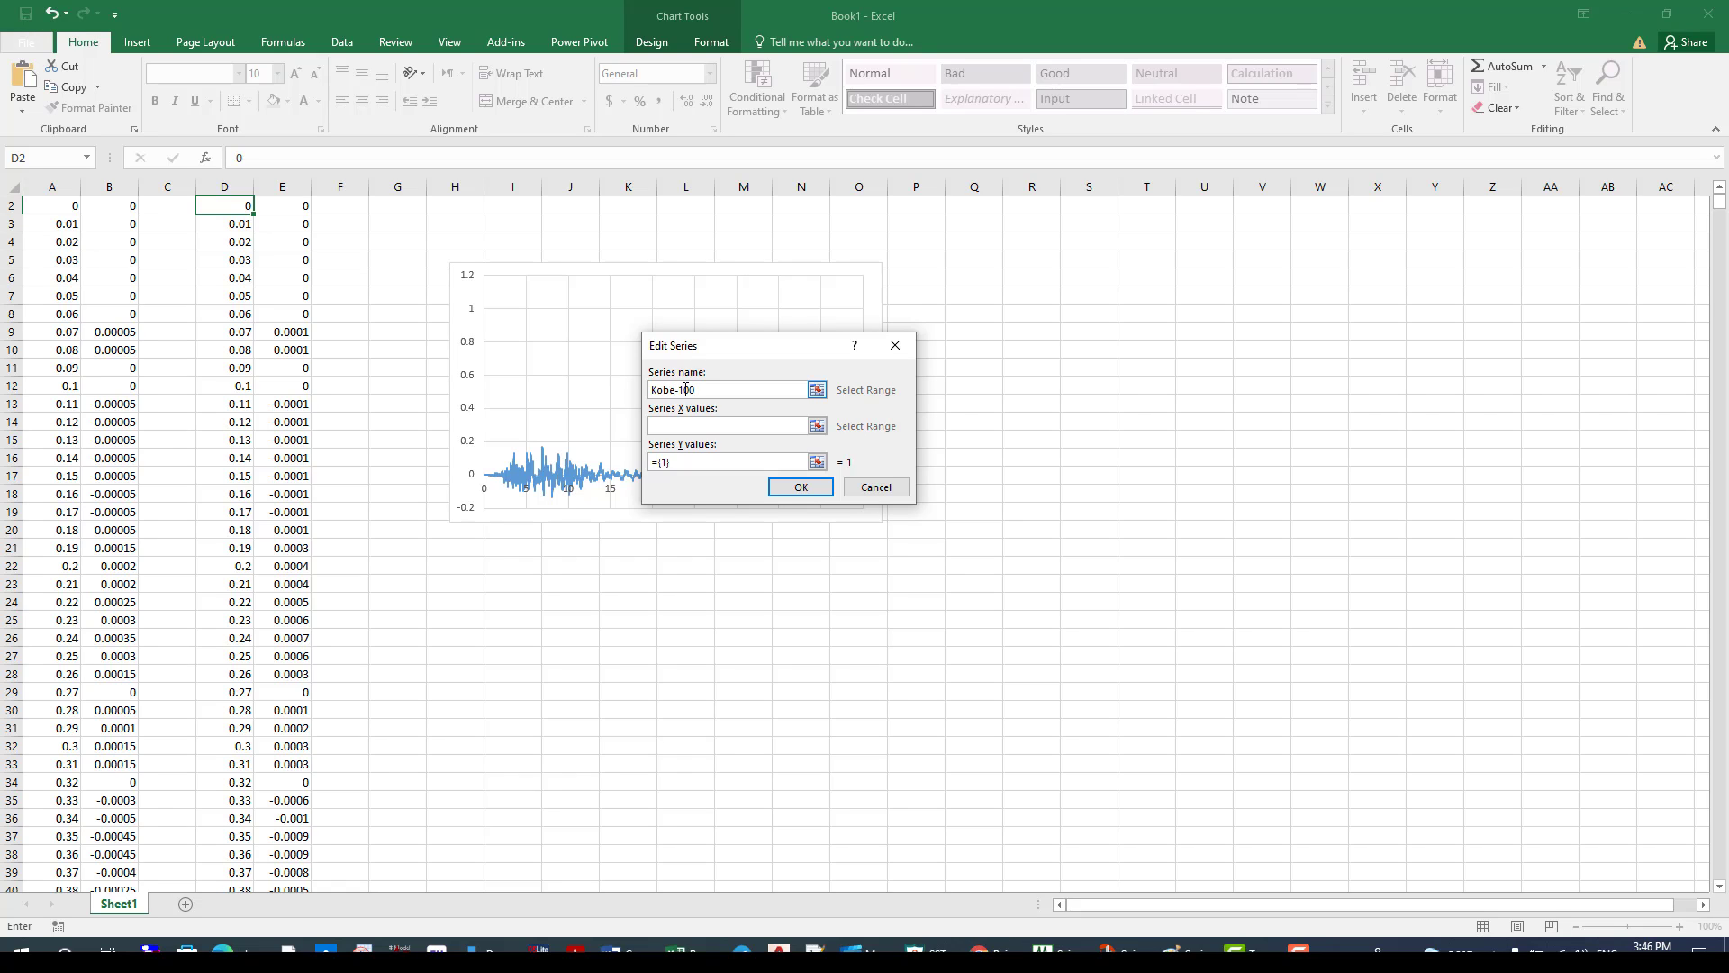
pyautogui.click(783, 464)
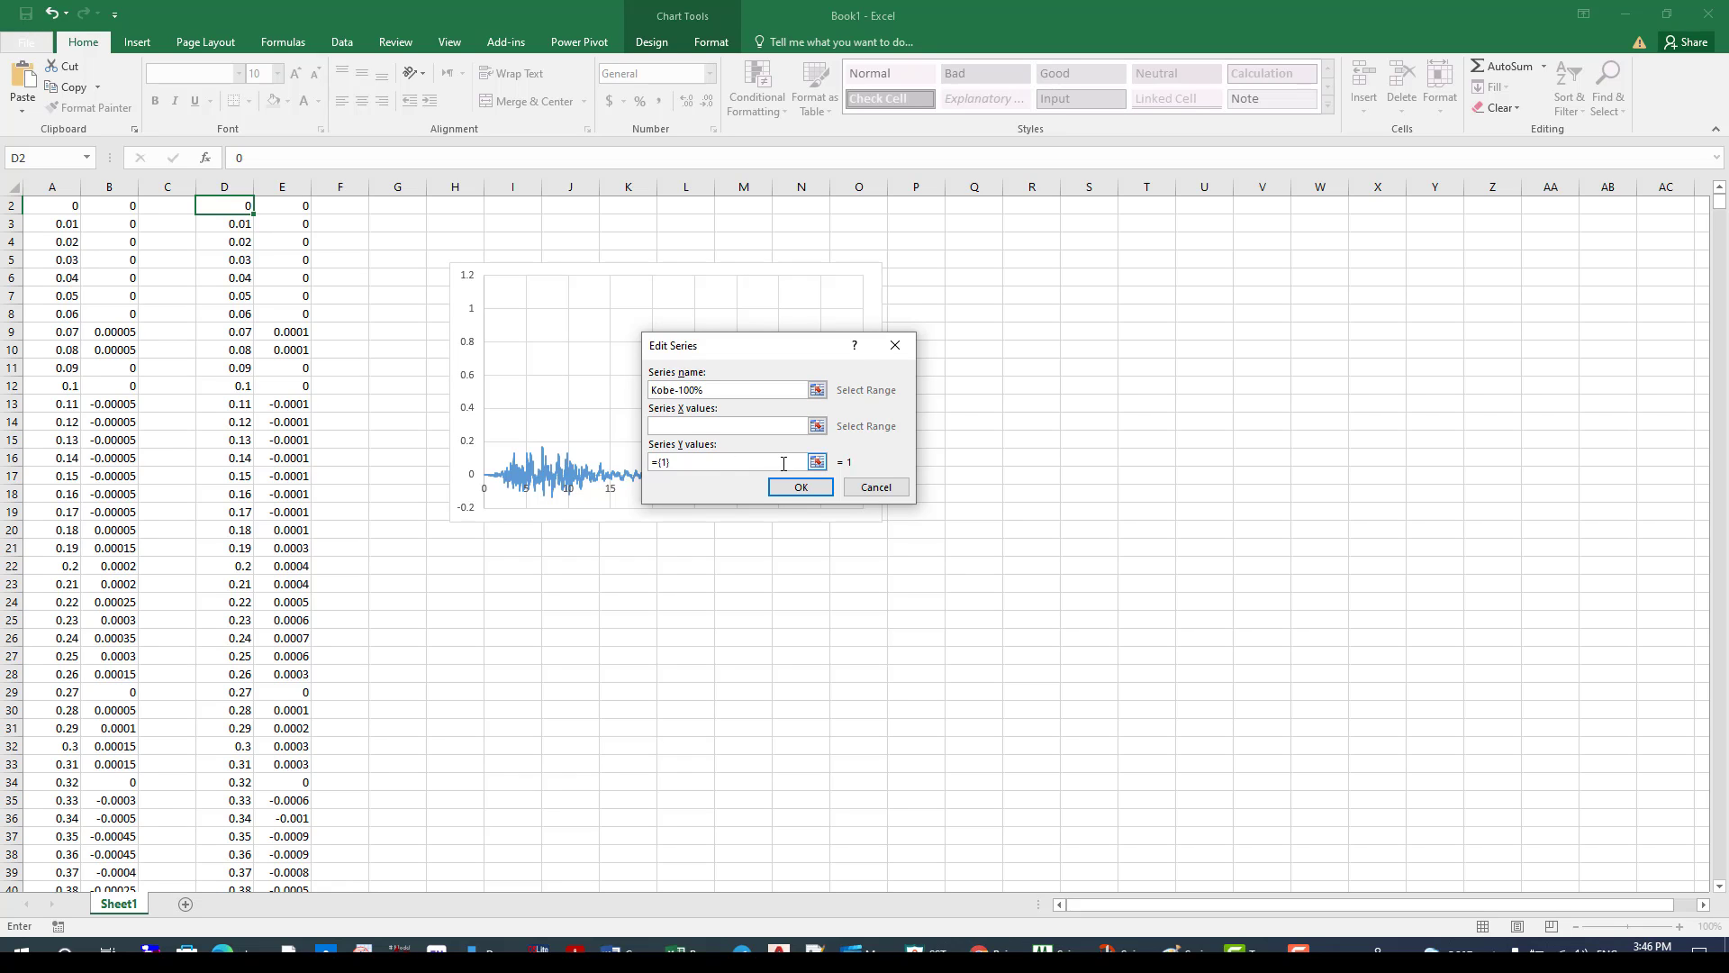
pyautogui.click(729, 427)
pyautogui.click(817, 426)
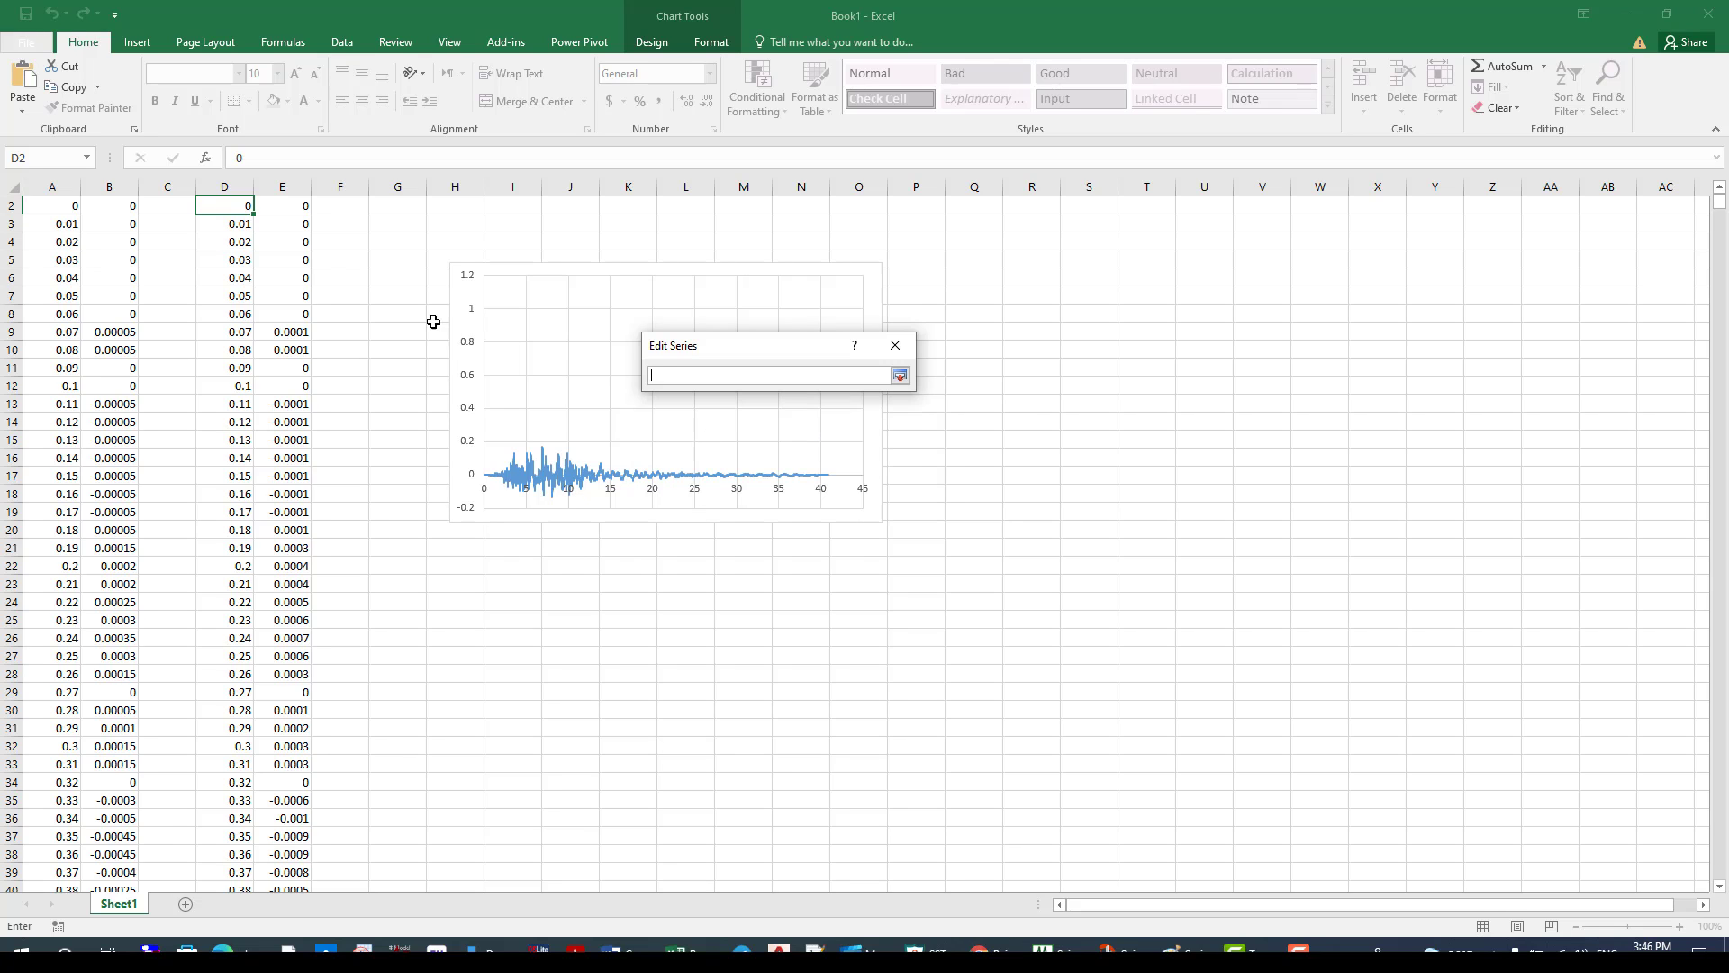
pyautogui.scroll(1, 237, 197)
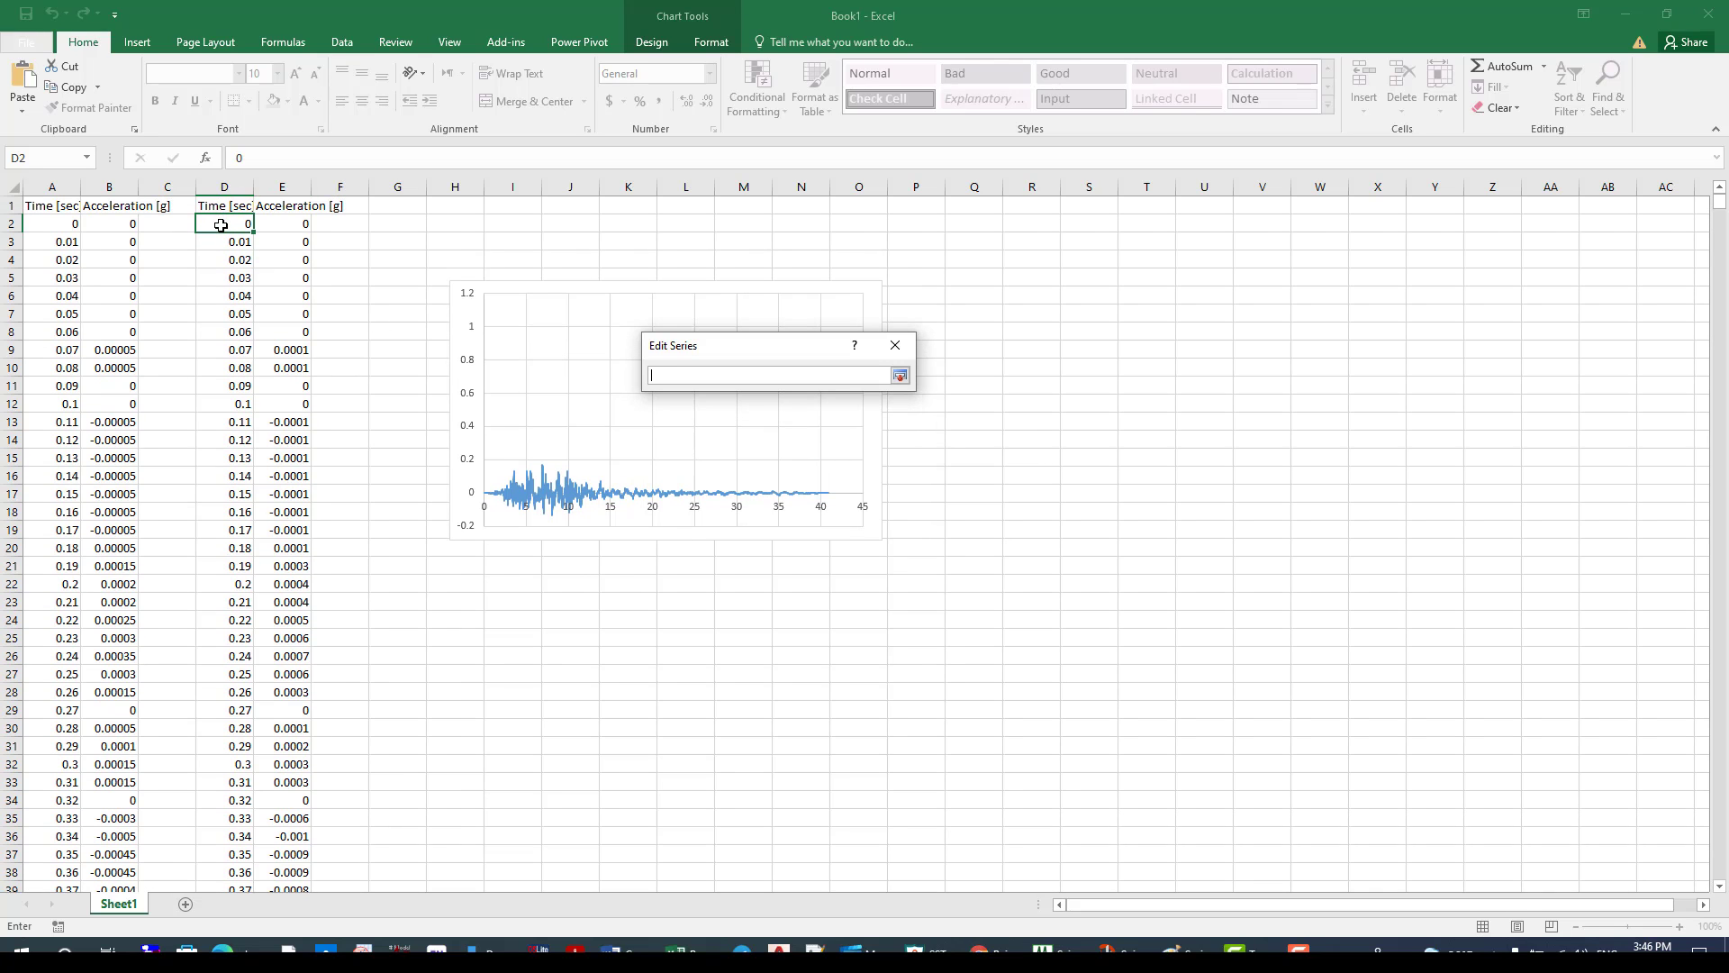
pyautogui.click(221, 225)
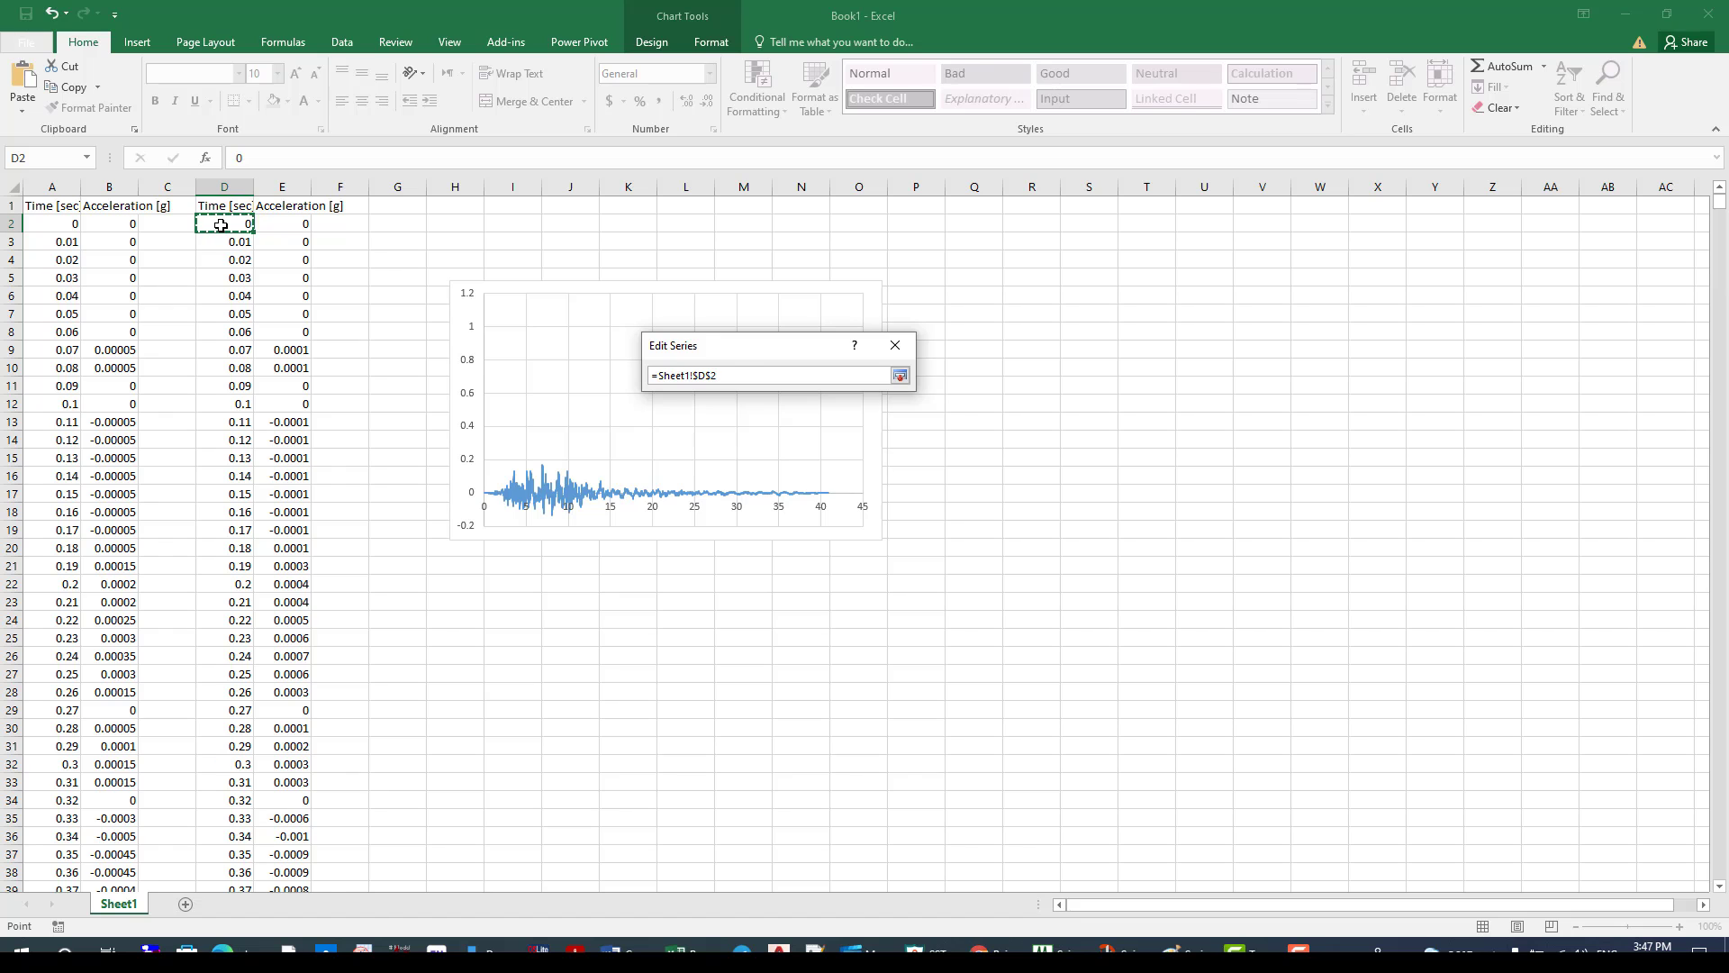
pyautogui.hotkey('ctrl', 'shift', 'Down')
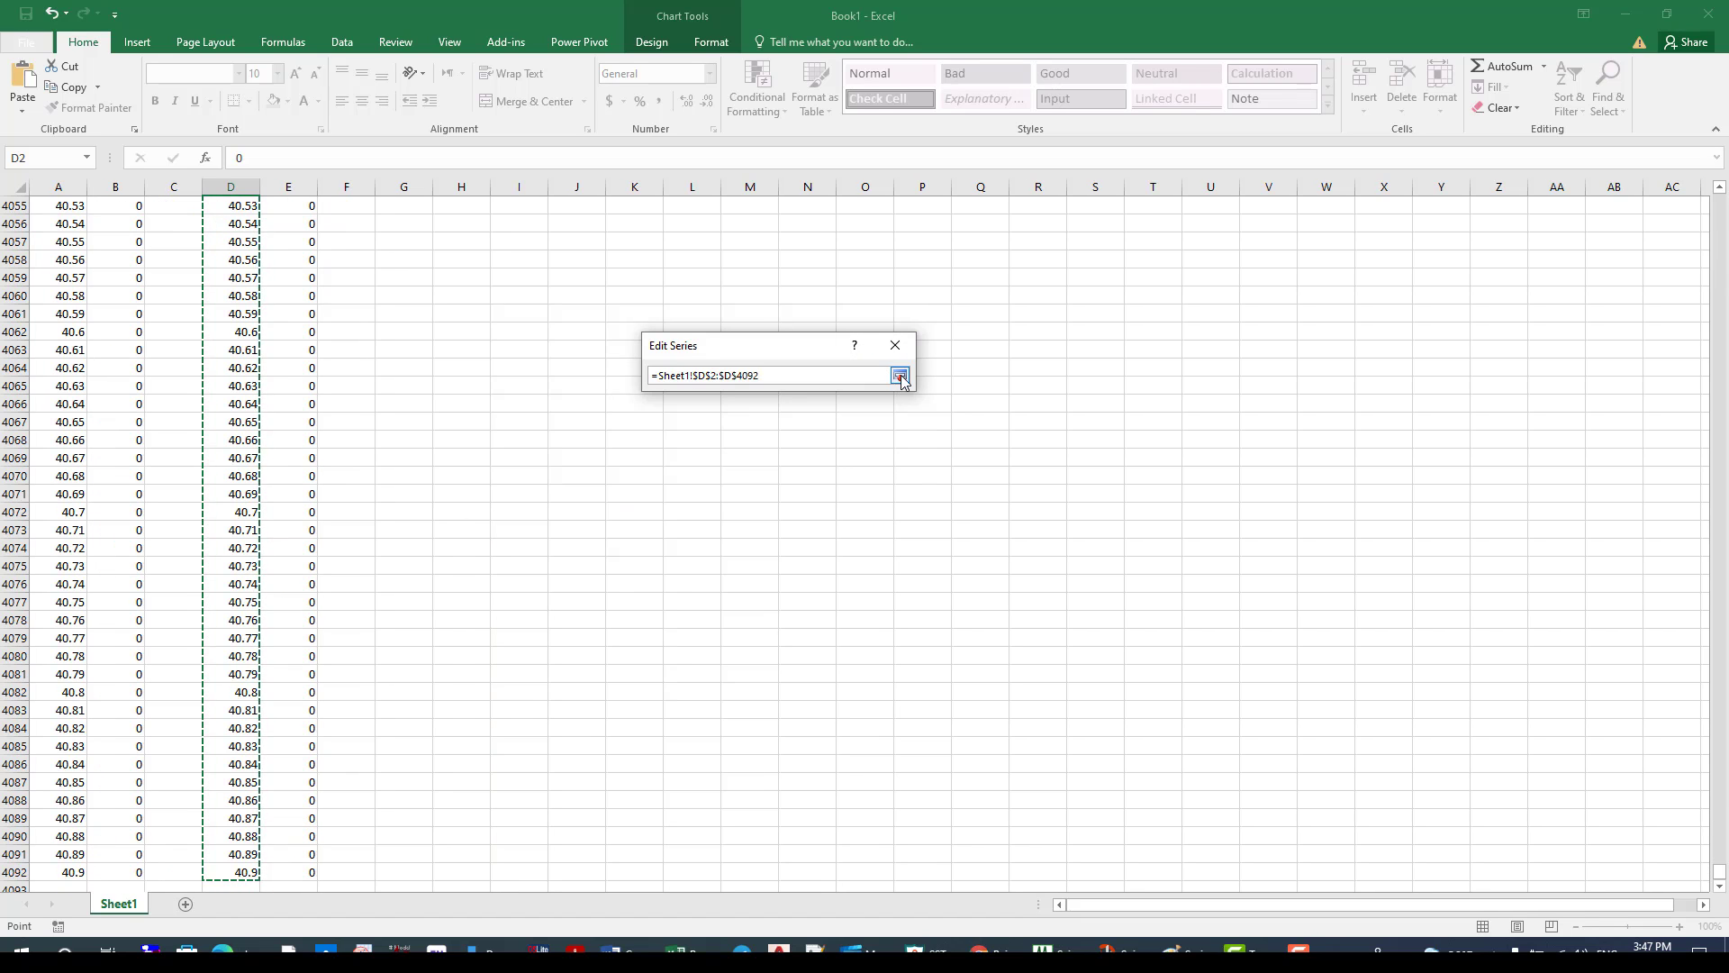
pyautogui.click(901, 376)
# Step: Set the Kobe-100% series Y values to E2:E4092 and apply the chart data
pyautogui.moveTo(681, 465); pyautogui.dragTo(632, 469)
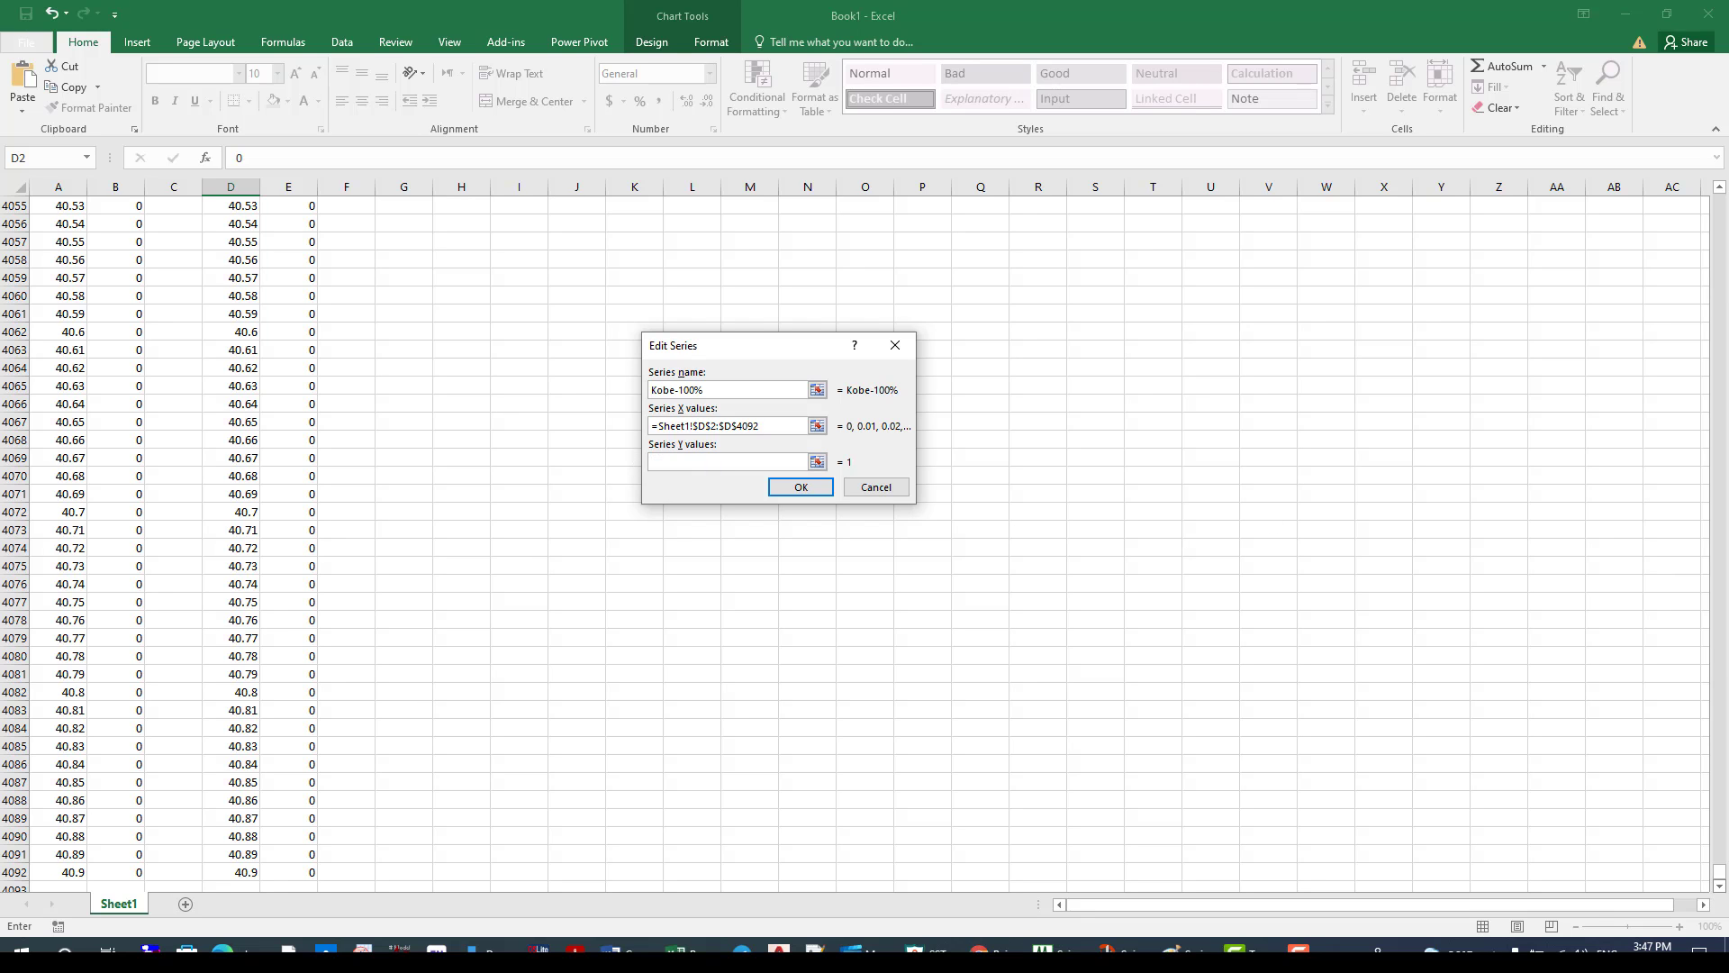
pyautogui.moveTo(1720, 875); pyautogui.dragTo(1720, 198)
pyautogui.click(286, 230)
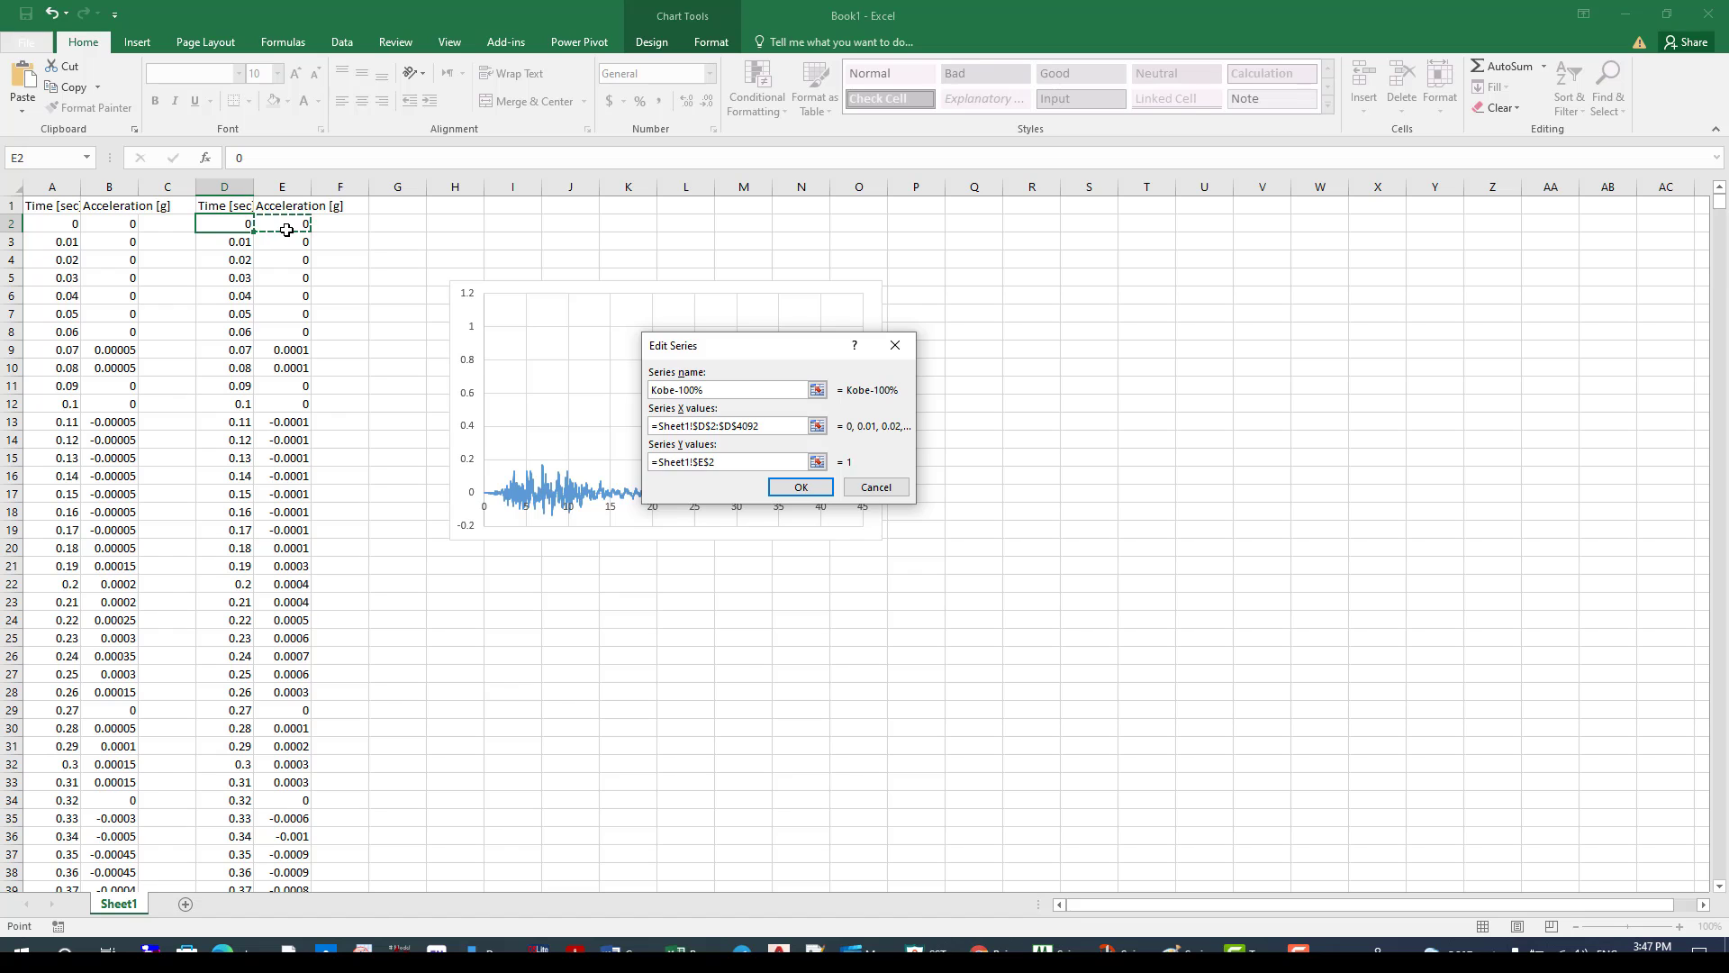
pyautogui.hotkey('ctrl', 'shift', 'Down')
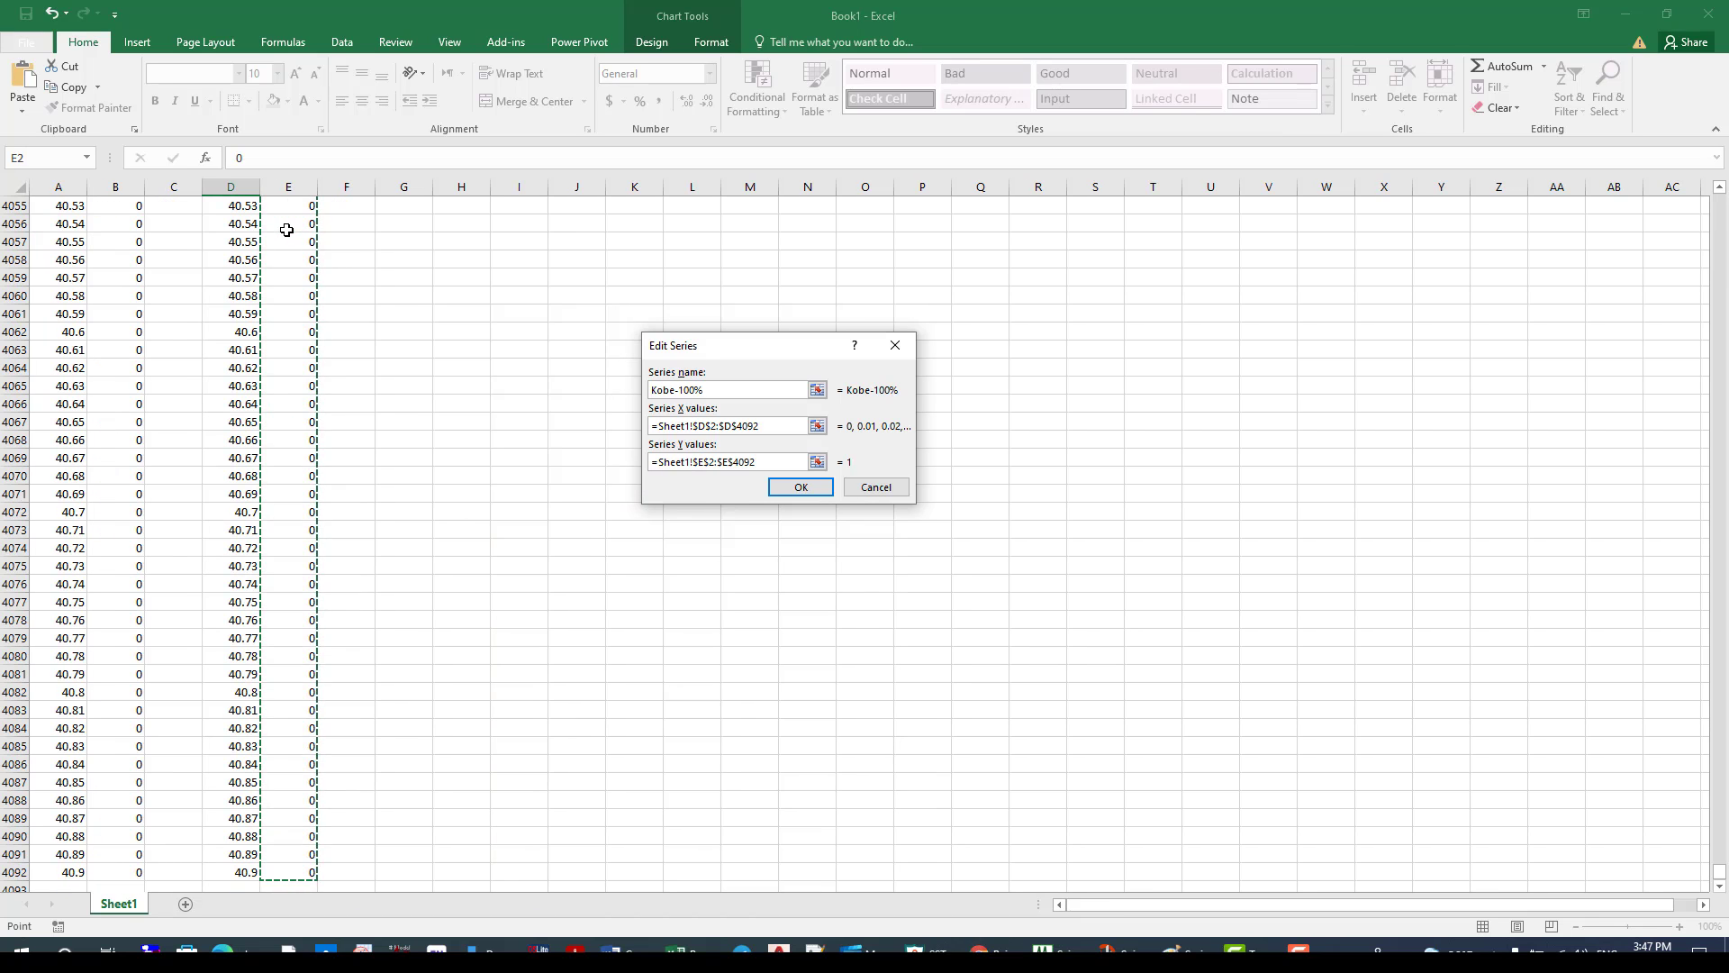
pyautogui.click(809, 488)
pyautogui.click(930, 547)
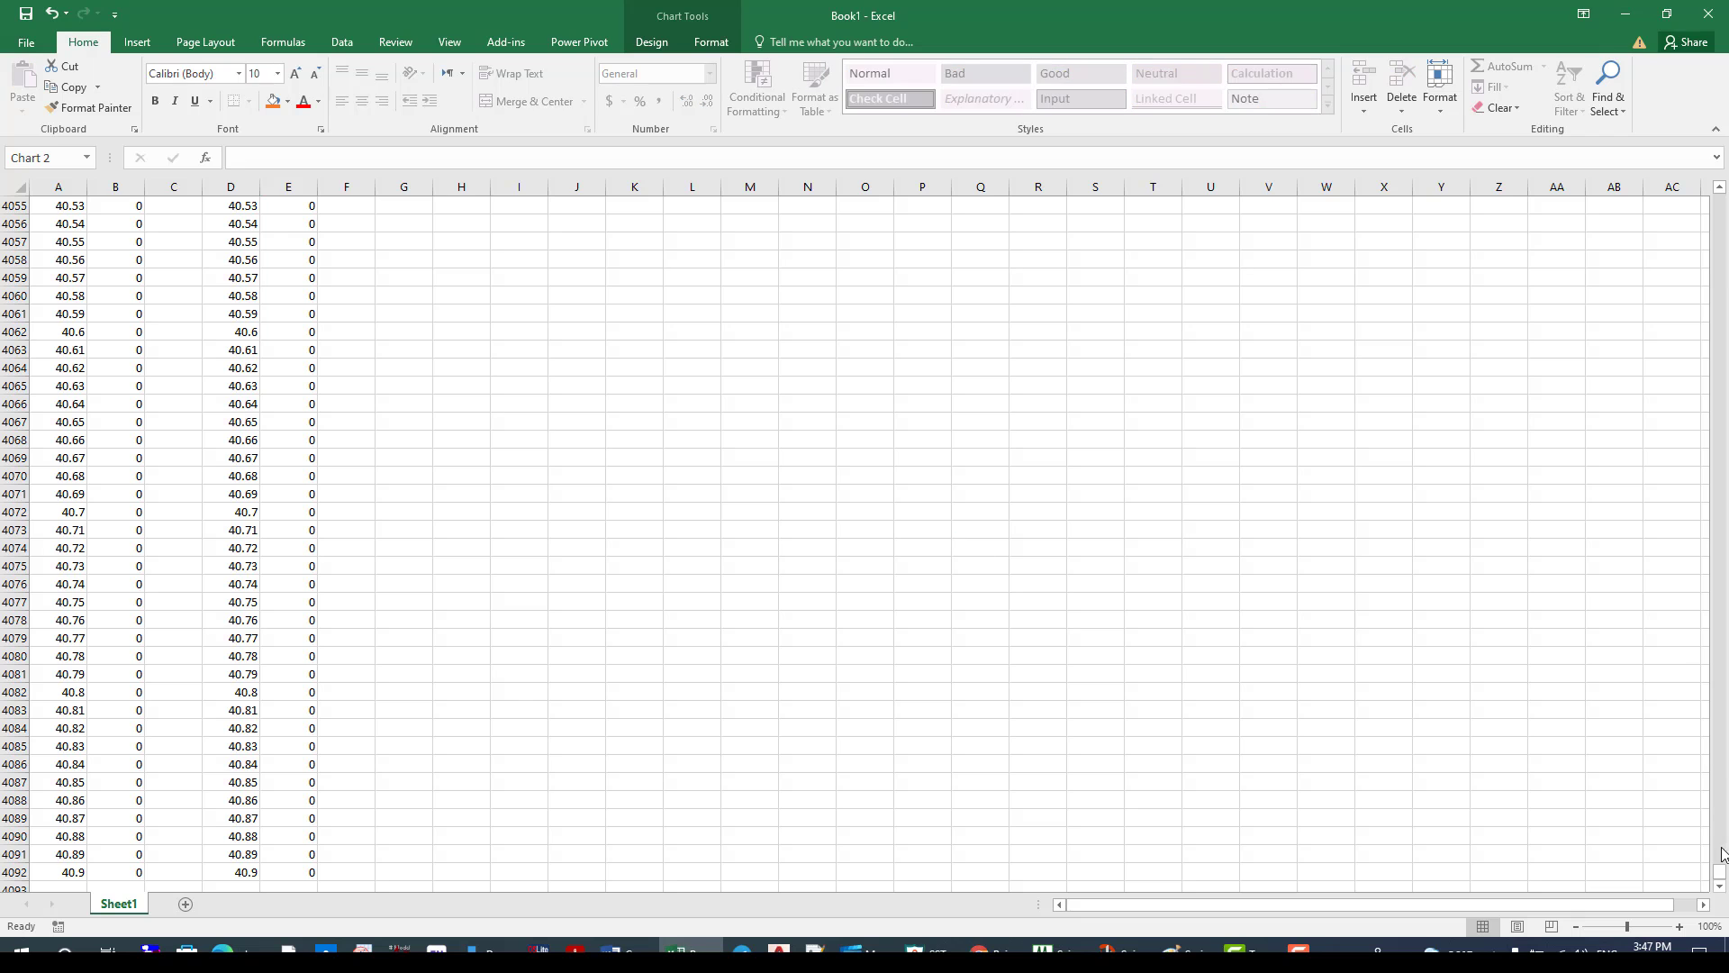
# Step: Enlarge the acceleration chart across the sheet and shift it slightly upward
pyautogui.moveTo(1720, 876); pyautogui.dragTo(1724, 155)
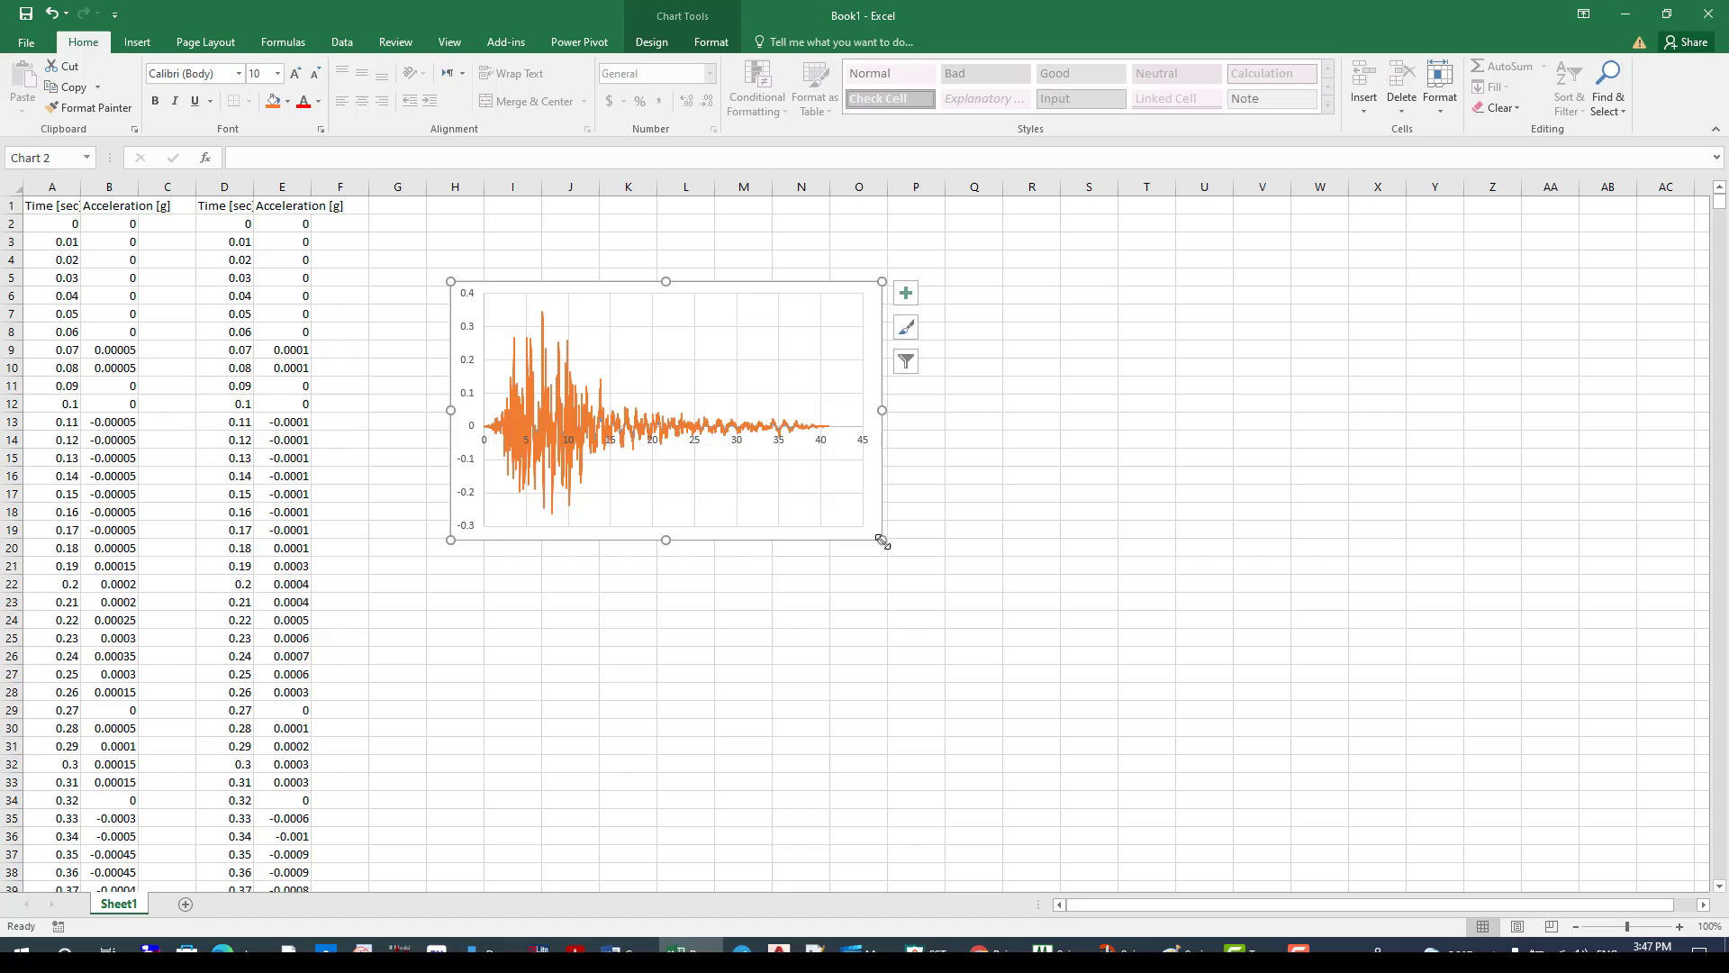
pyautogui.moveTo(882, 541); pyautogui.dragTo(1349, 722)
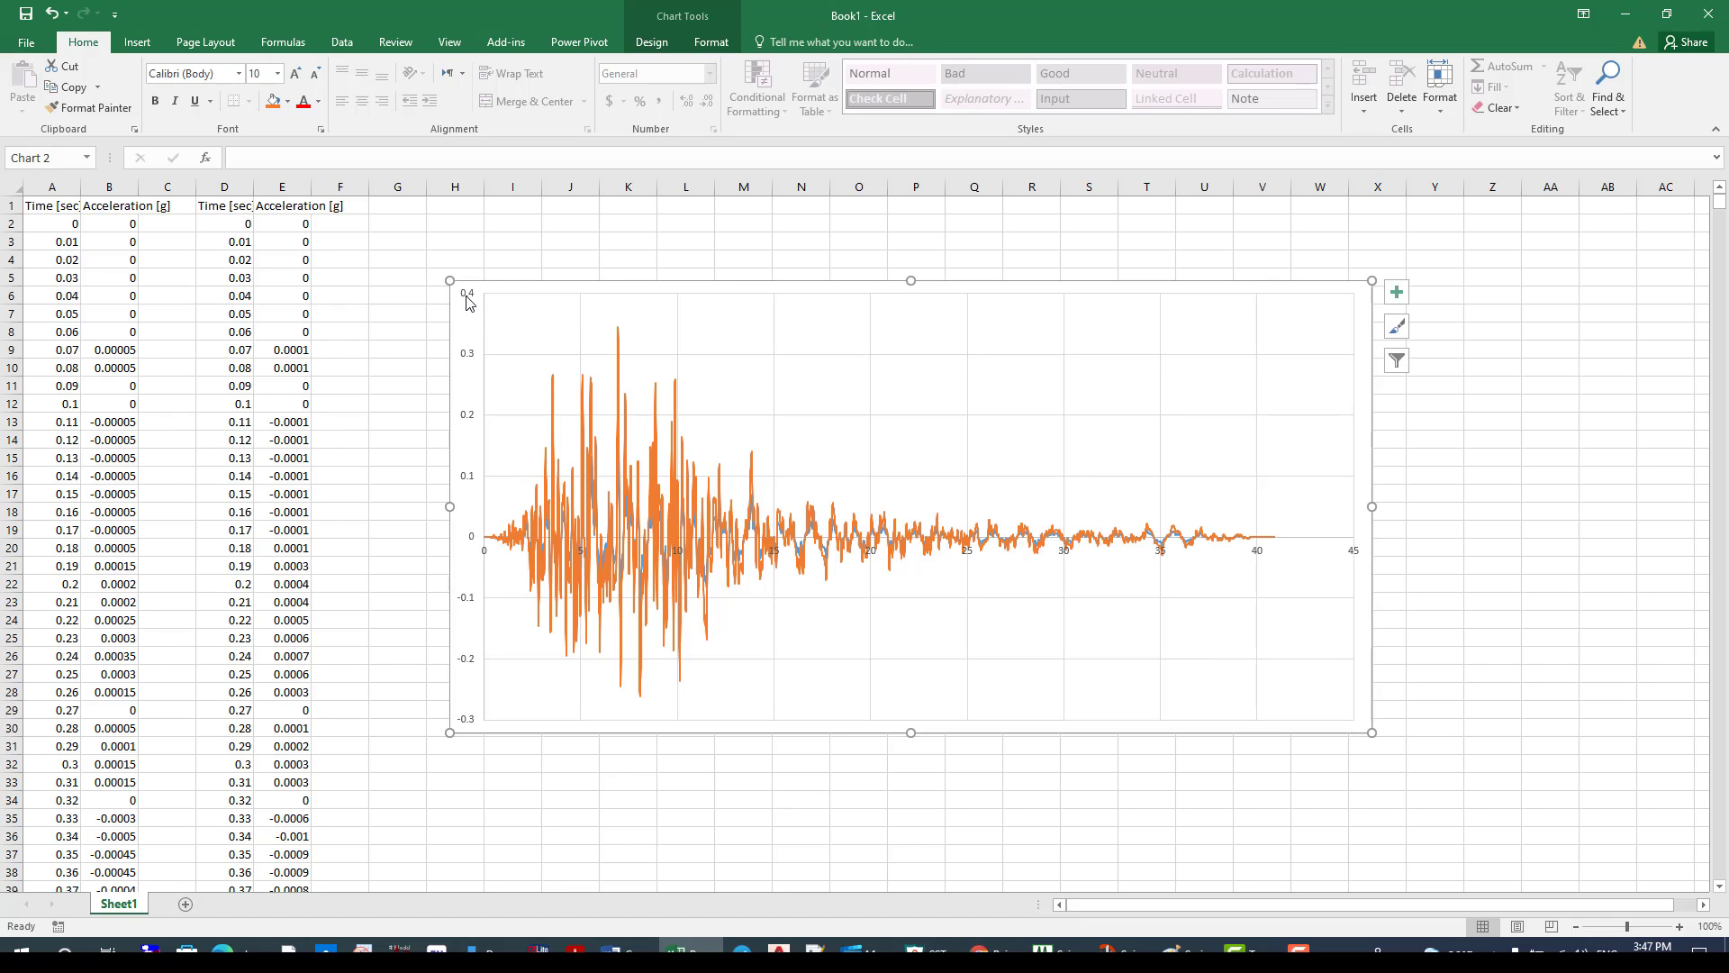
pyautogui.moveTo(495, 293); pyautogui.dragTo(477, 237)
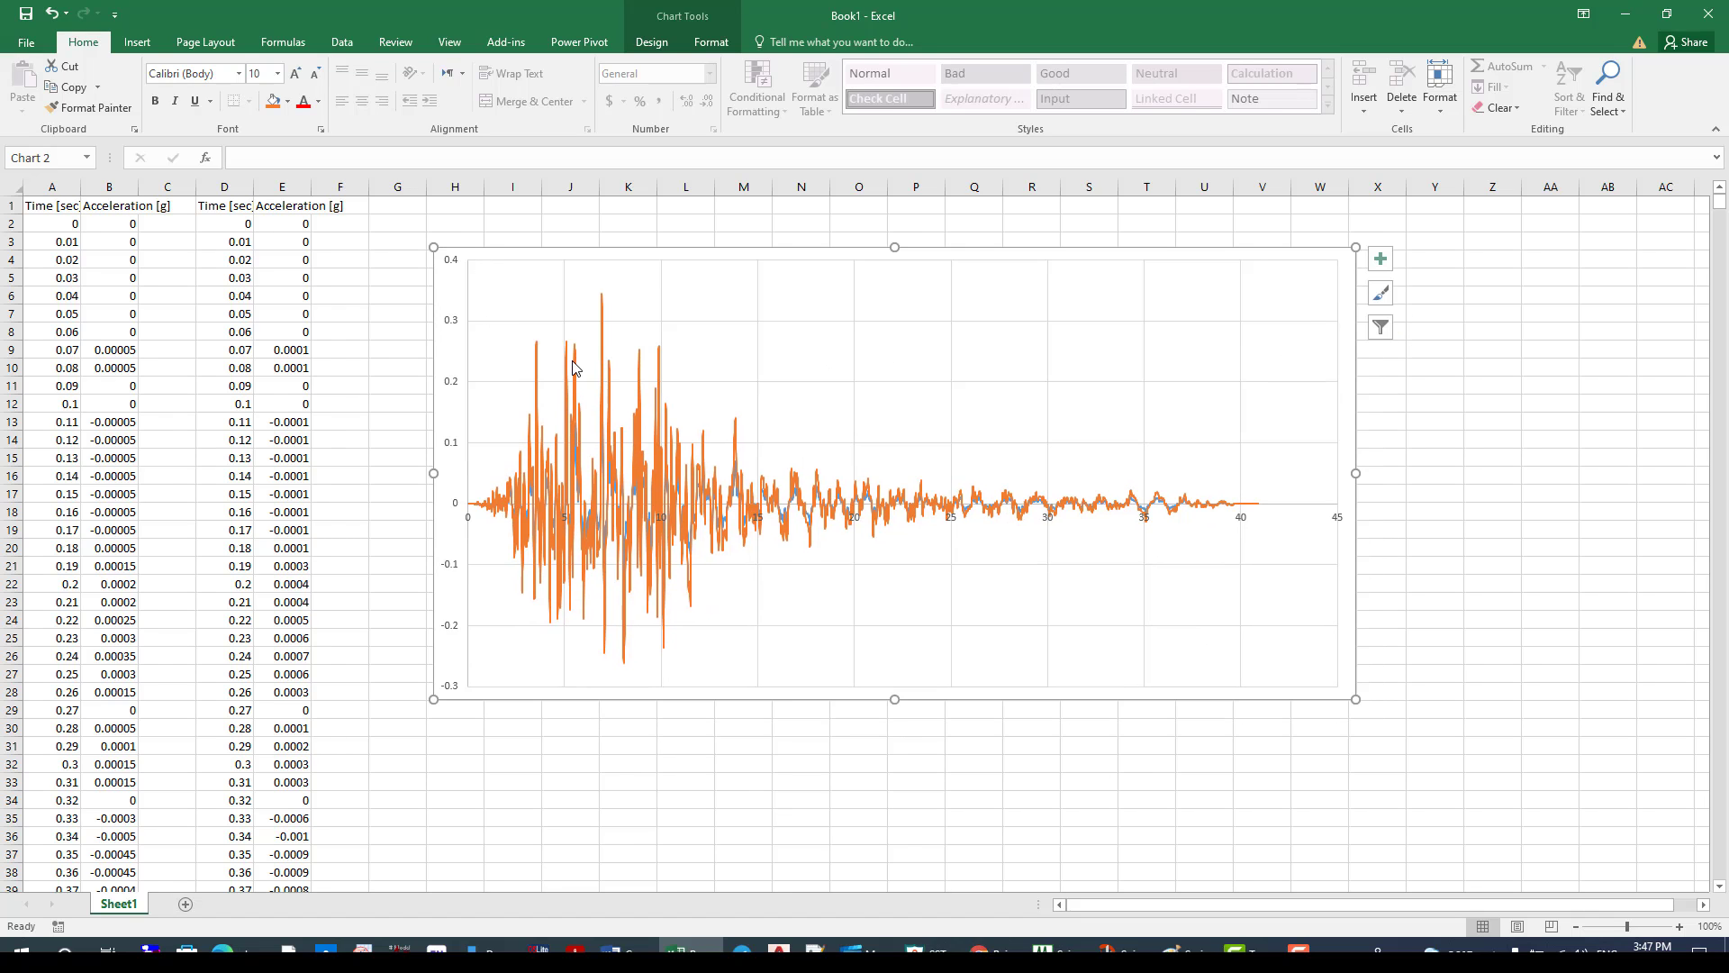
# Step: Set the time axis maximum to 40 and its label position to Low
pyautogui.click(1245, 521)
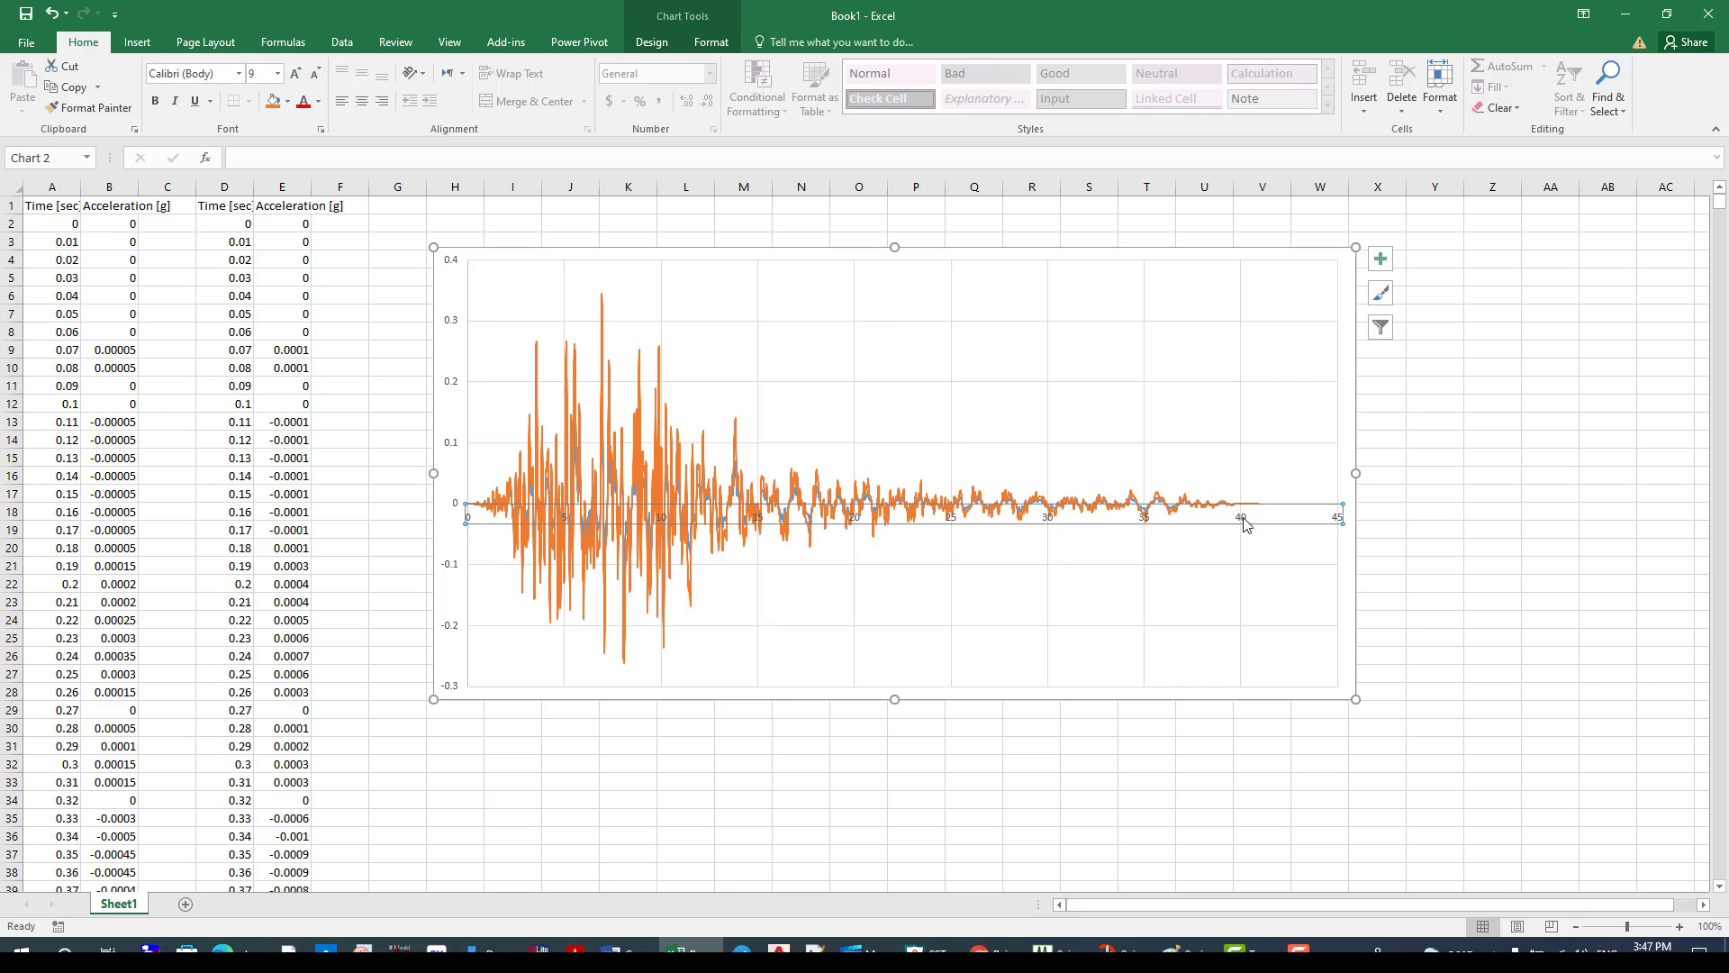
pyautogui.rightClick(1244, 523)
pyautogui.click(1283, 707)
pyautogui.moveTo(1531, 202); pyautogui.dragTo(1569, 366)
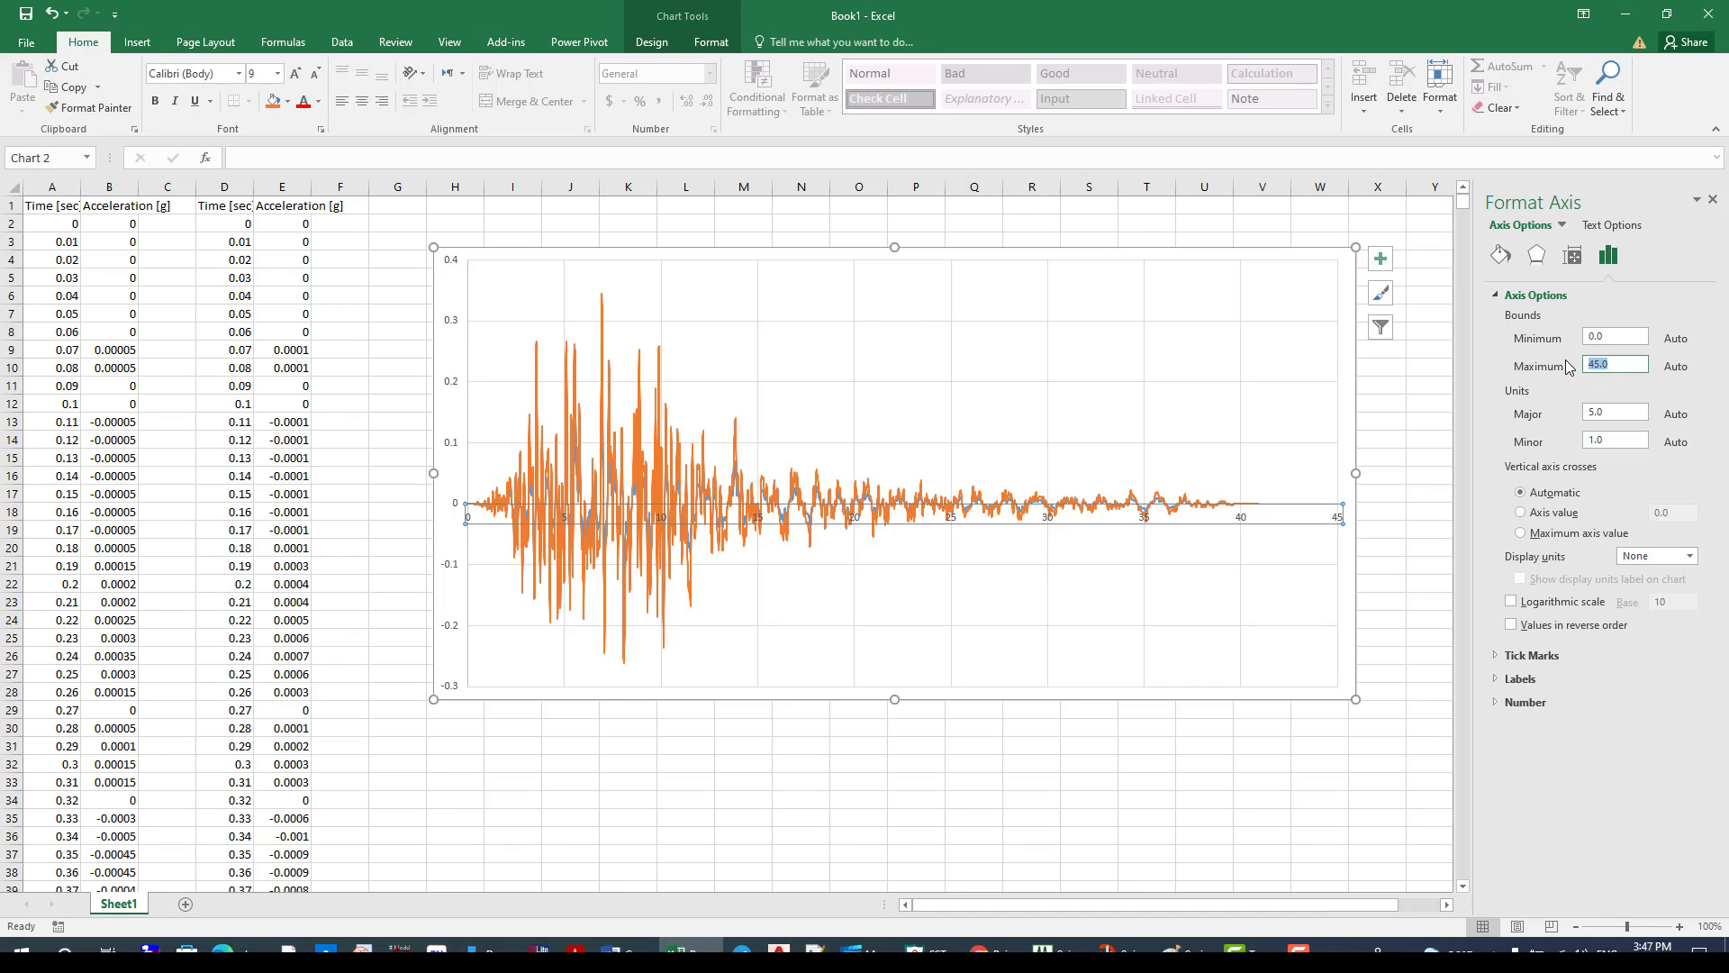
pyautogui.write('40')
pyautogui.click(1618, 444)
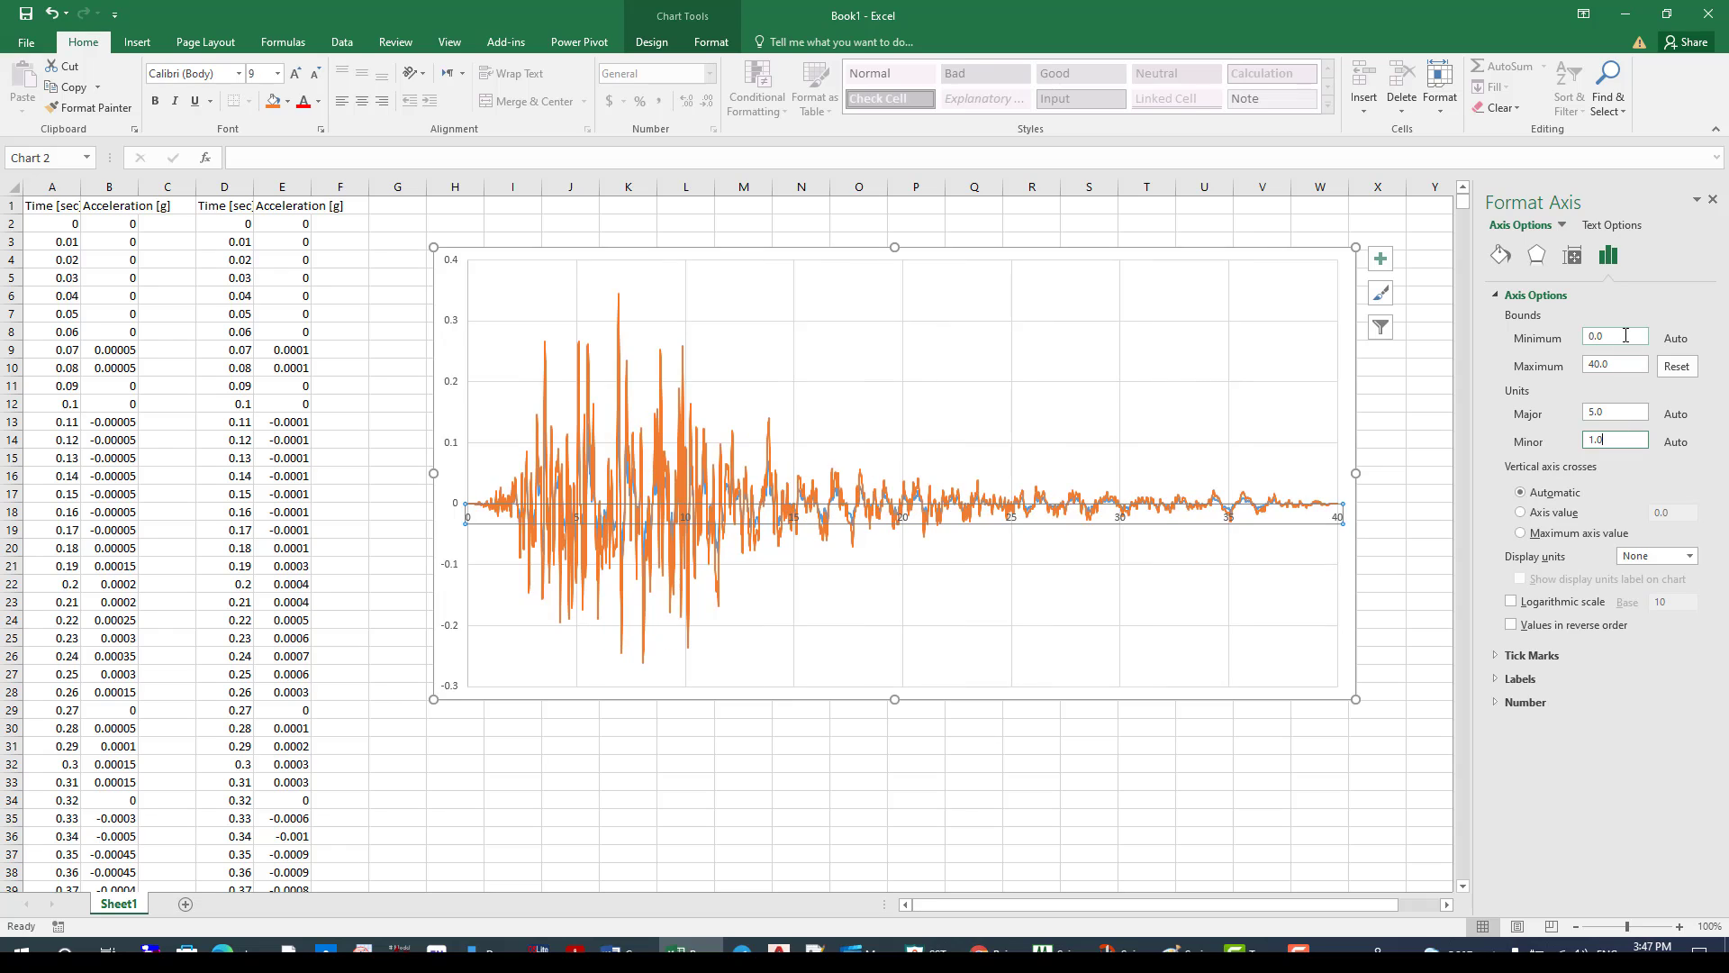
pyautogui.click(1501, 679)
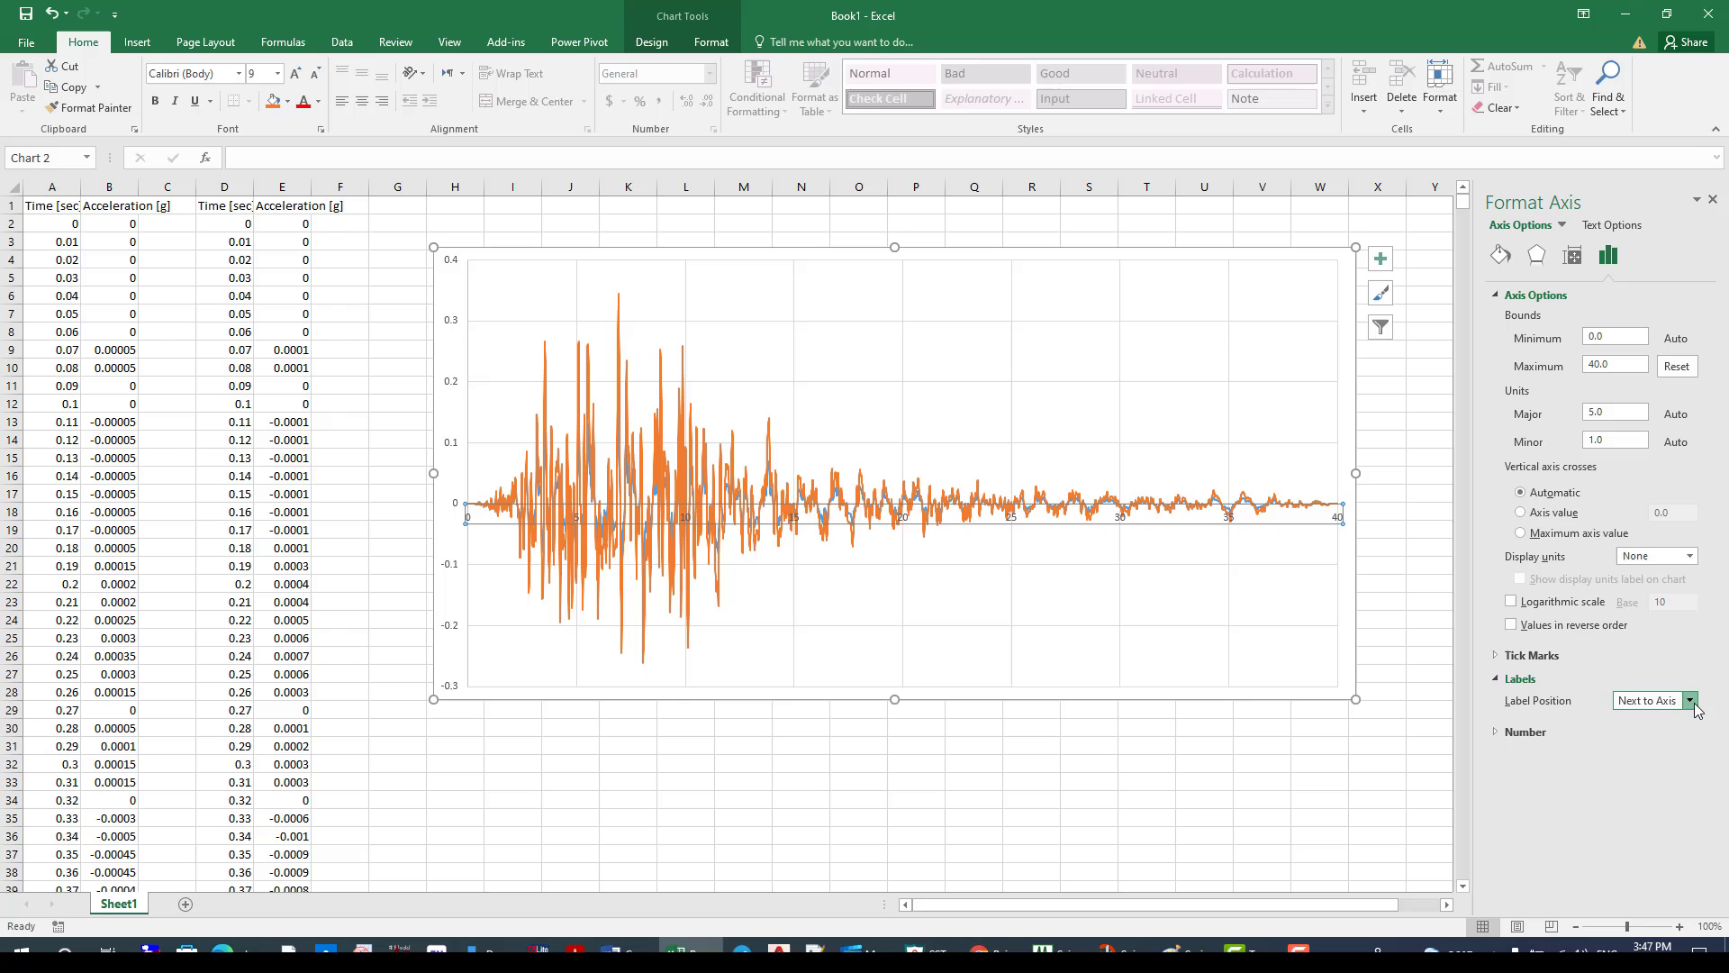
pyautogui.click(1689, 700)
pyautogui.click(1663, 754)
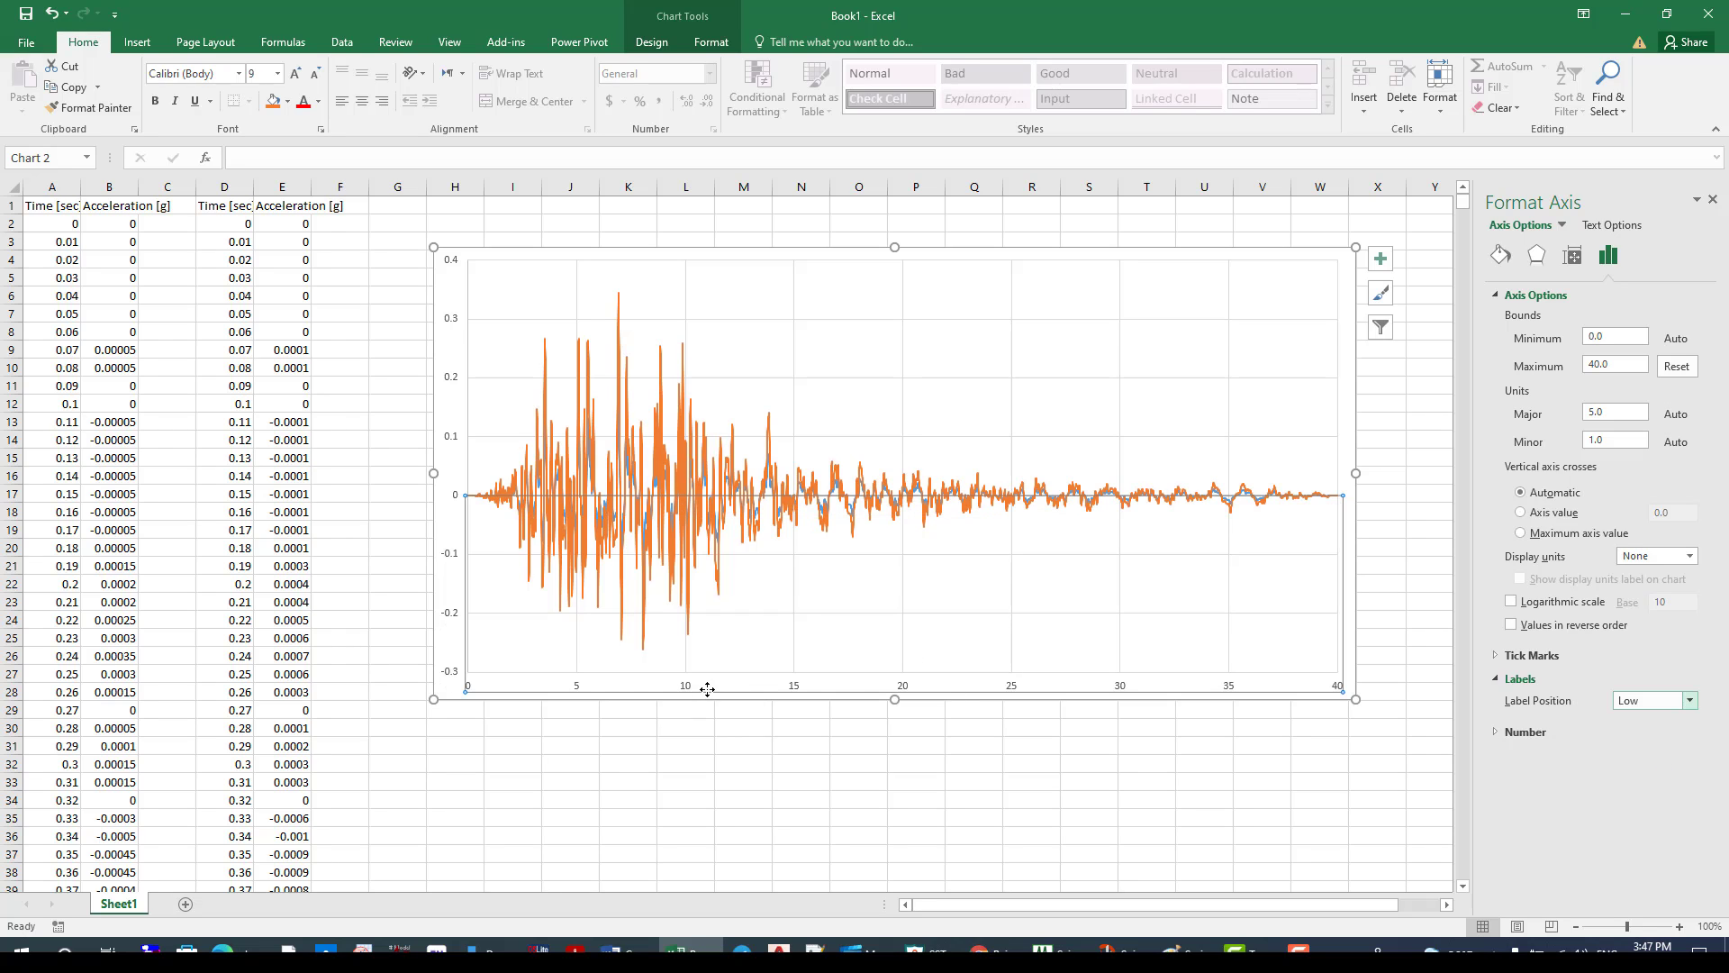
# Step: Add primary horizontal and primary vertical axis titles to the chart
pyautogui.click(660, 42)
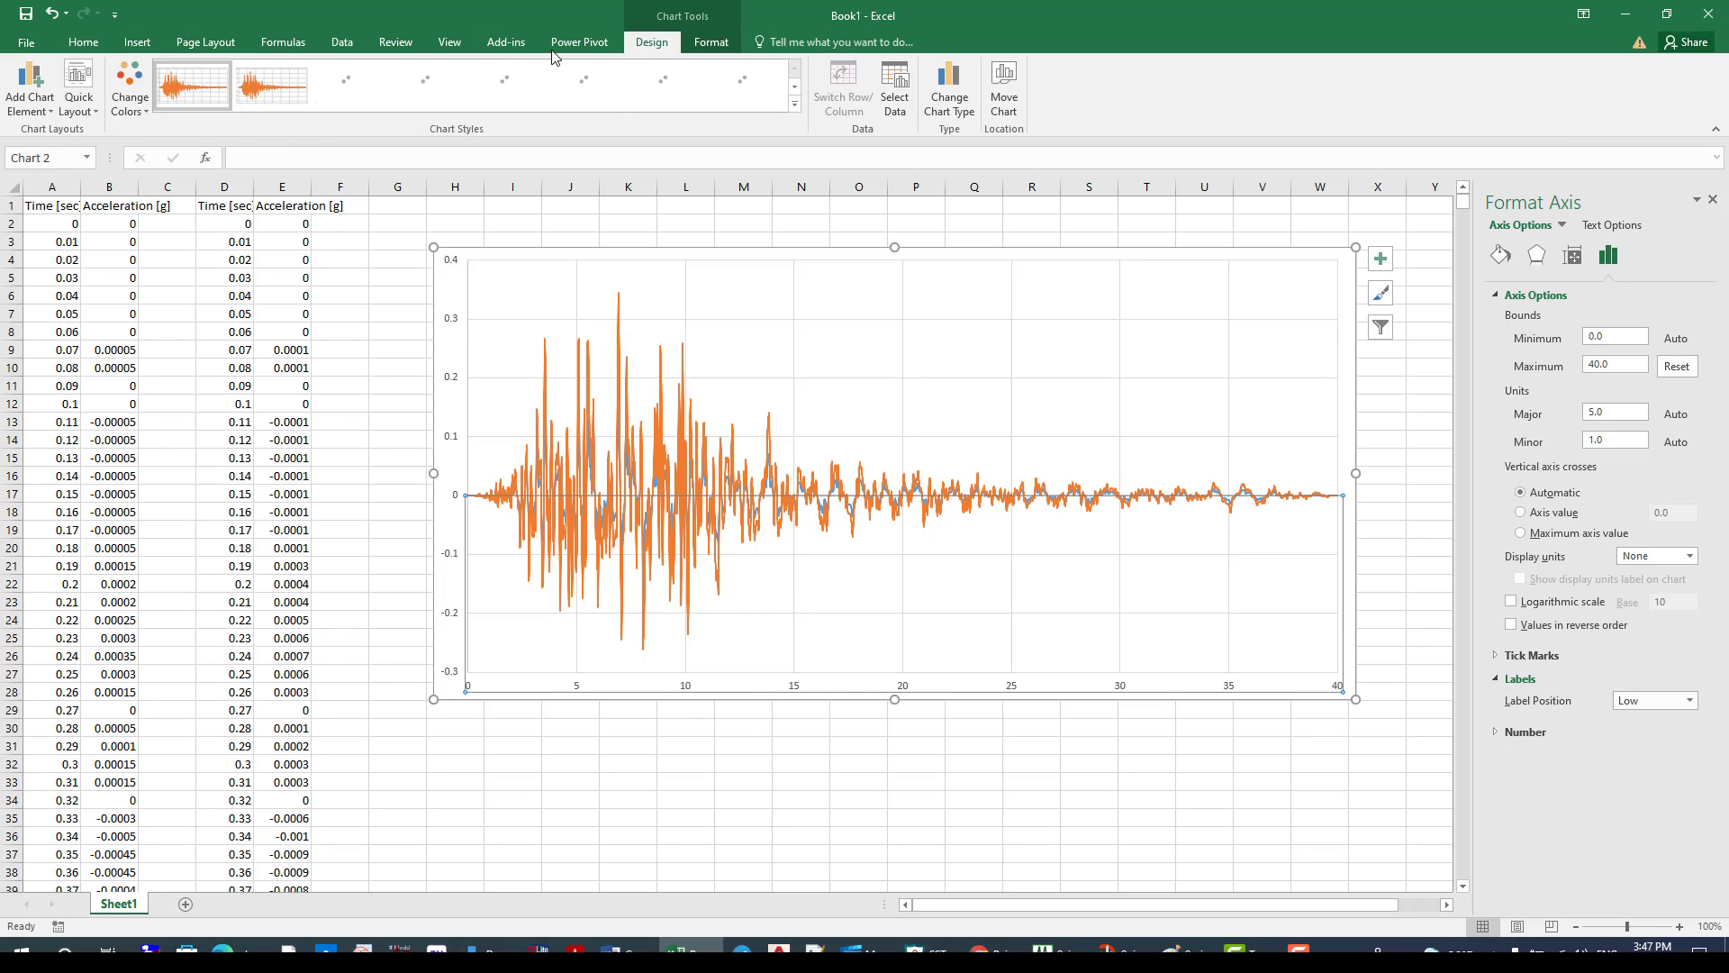
pyautogui.click(30, 90)
pyautogui.moveTo(48, 159)
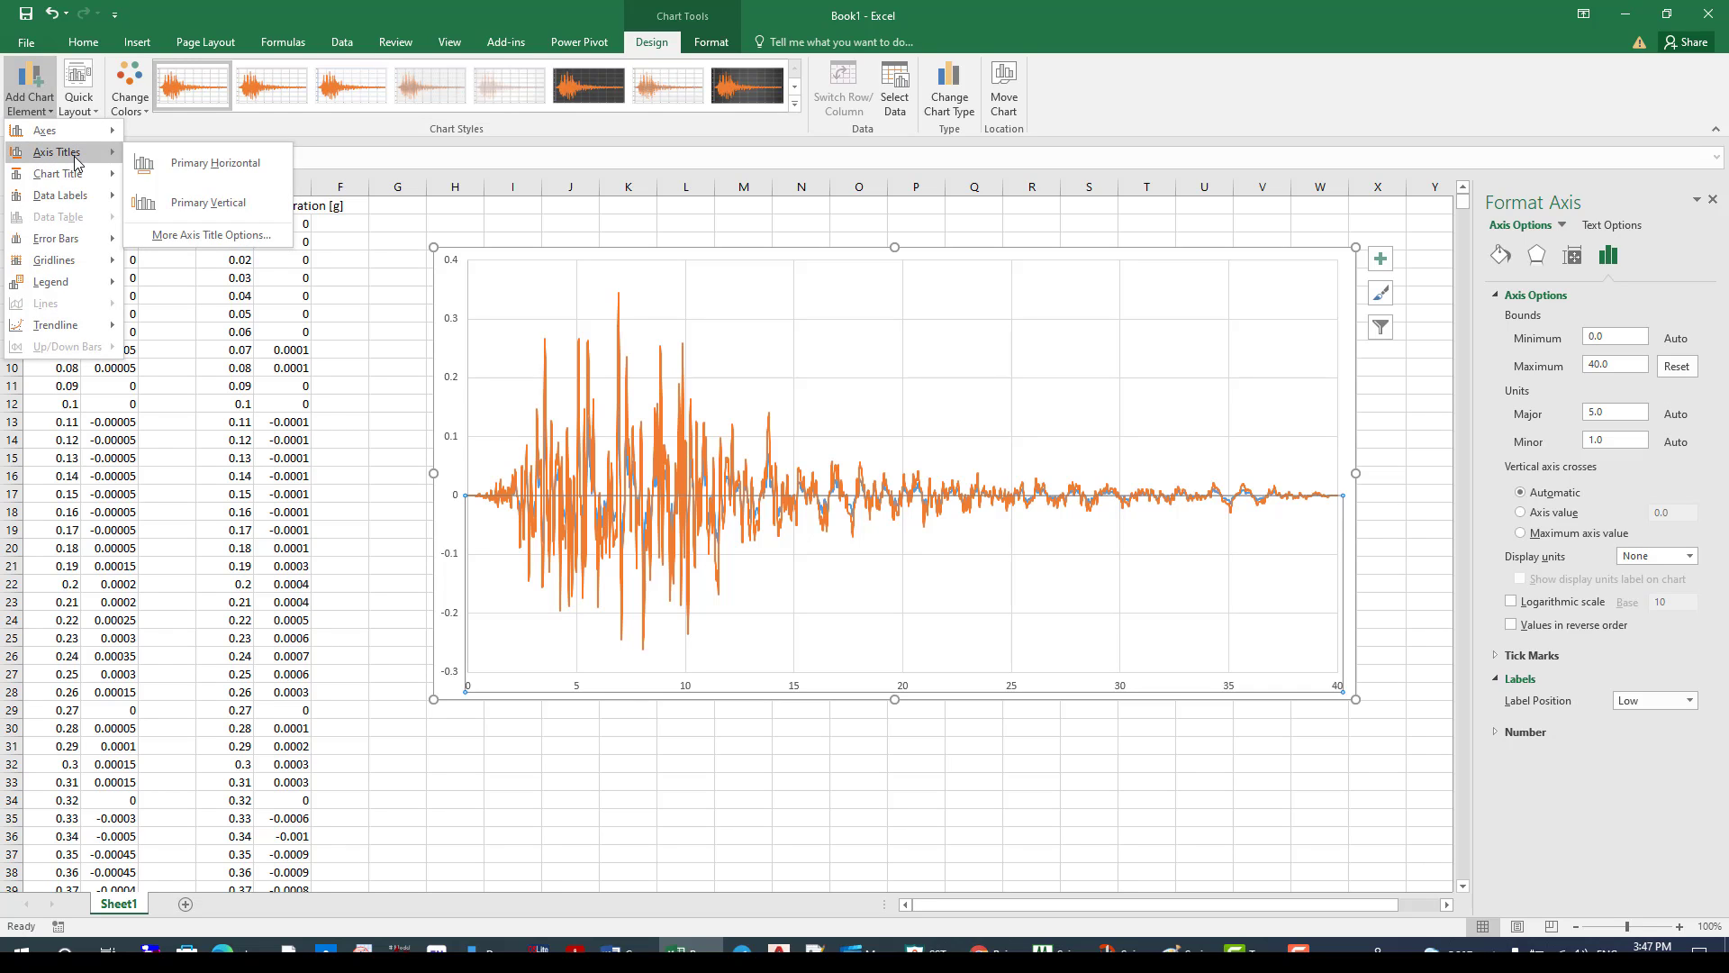
pyautogui.click(232, 164)
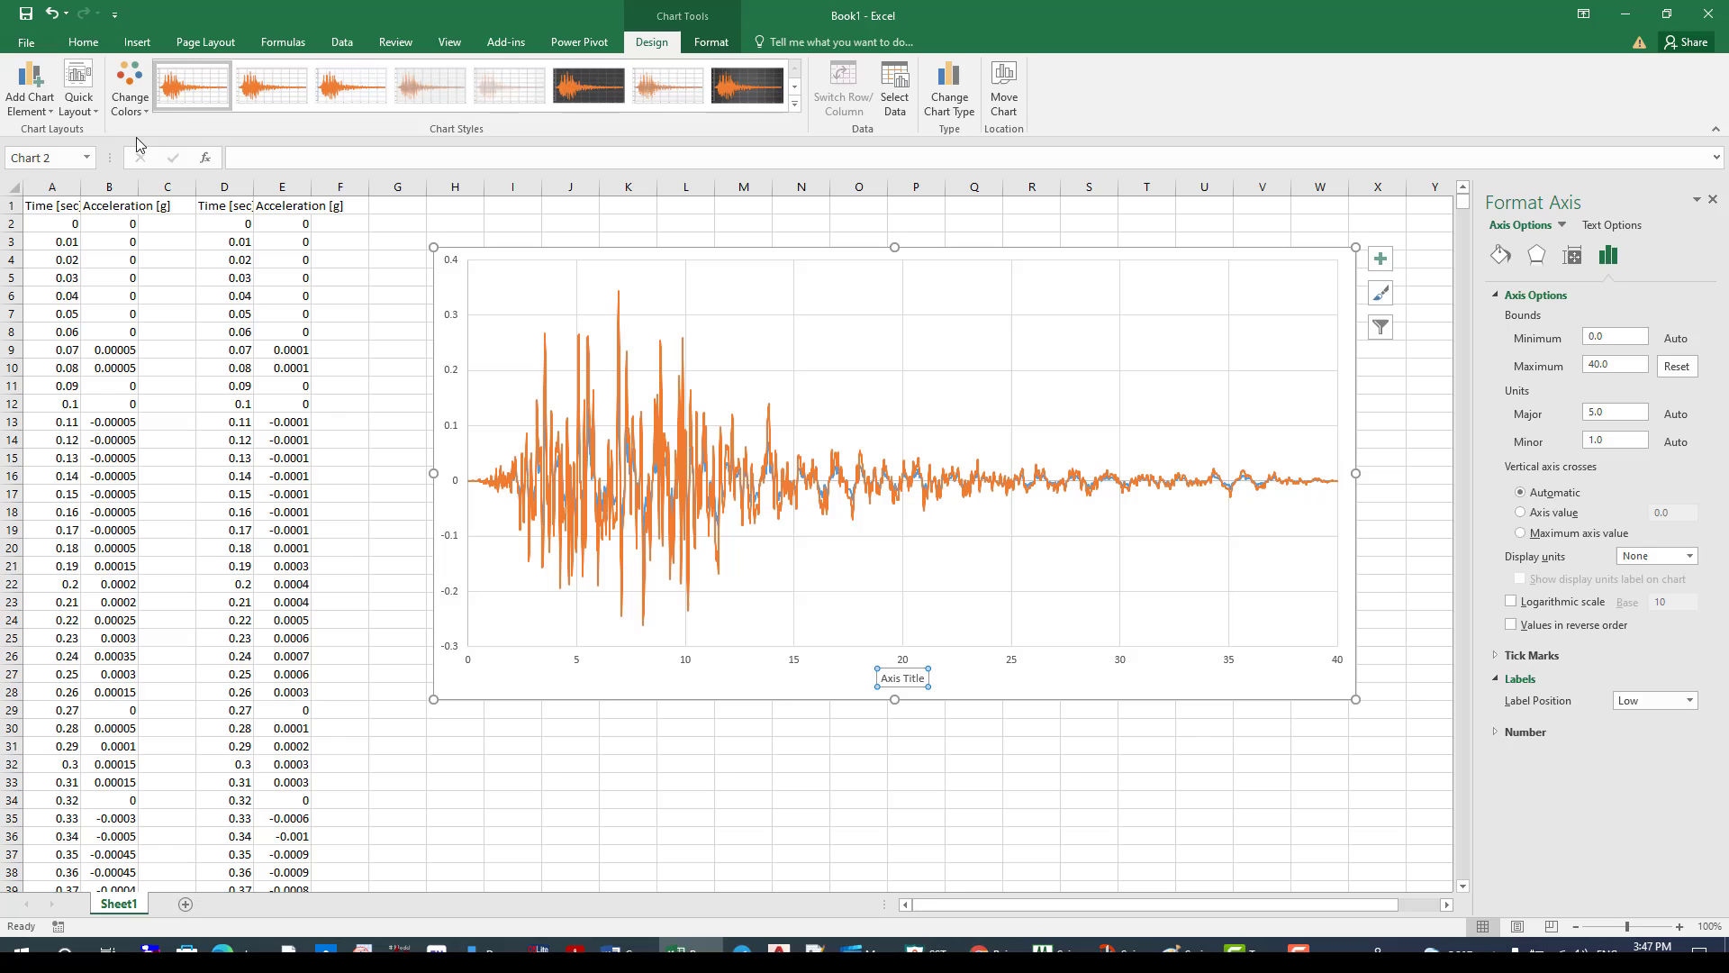
pyautogui.click(34, 109)
pyautogui.moveTo(93, 155)
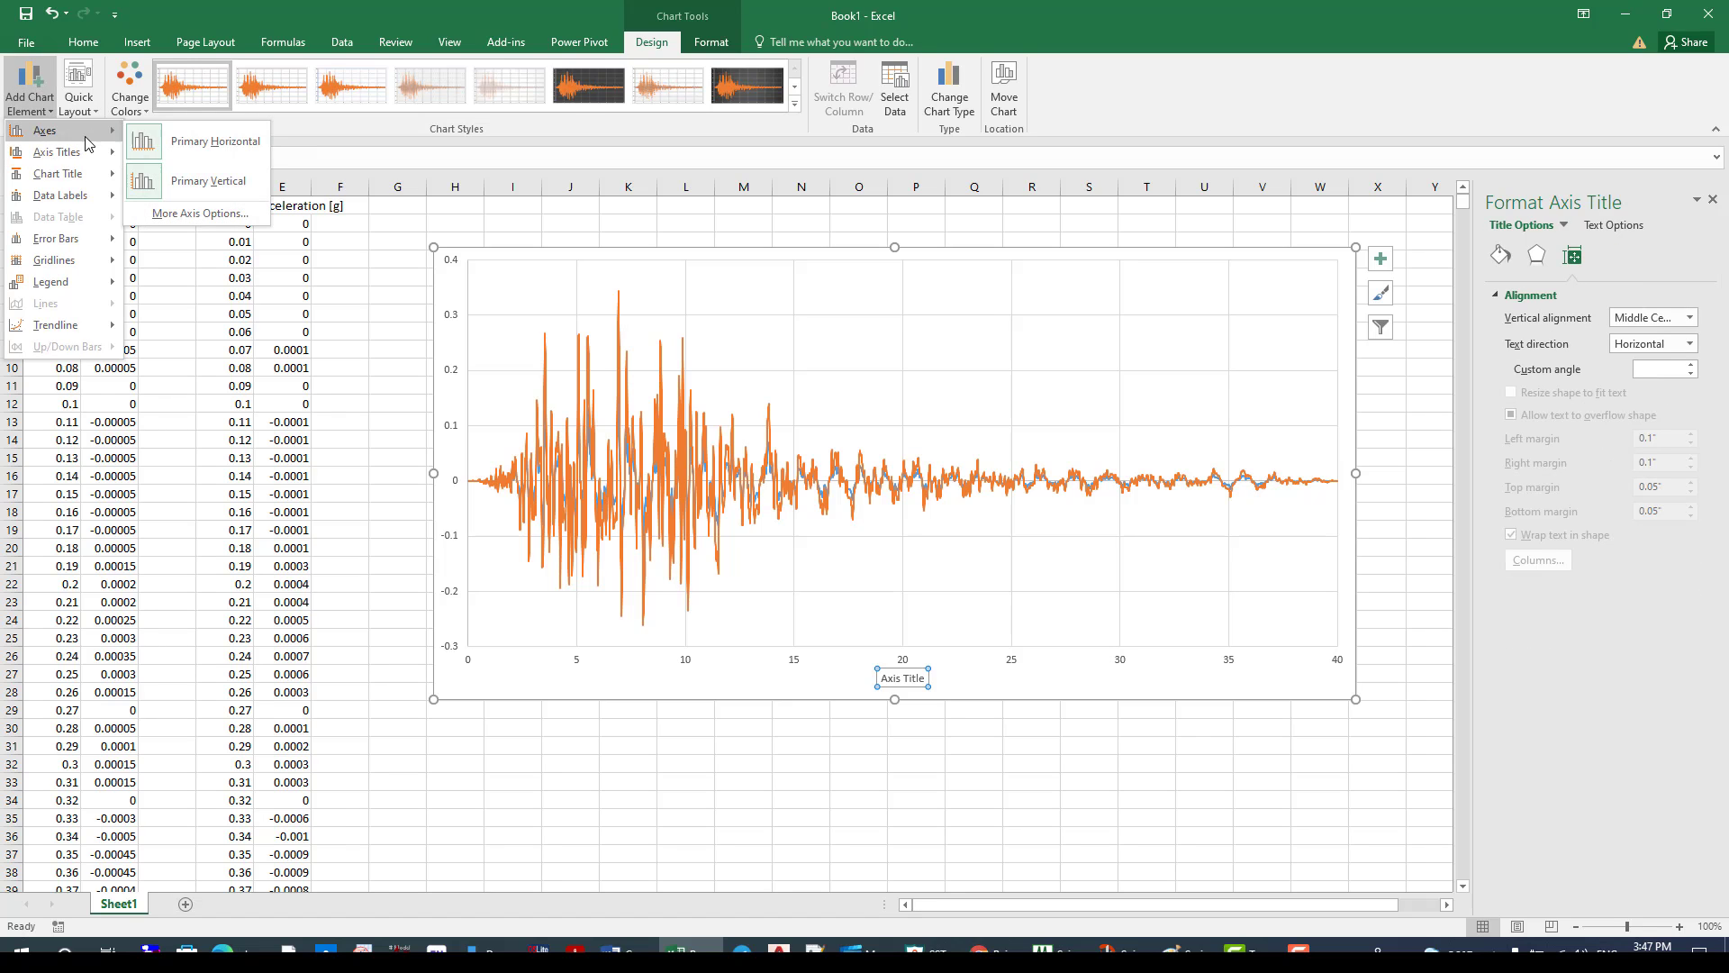
pyautogui.click(208, 181)
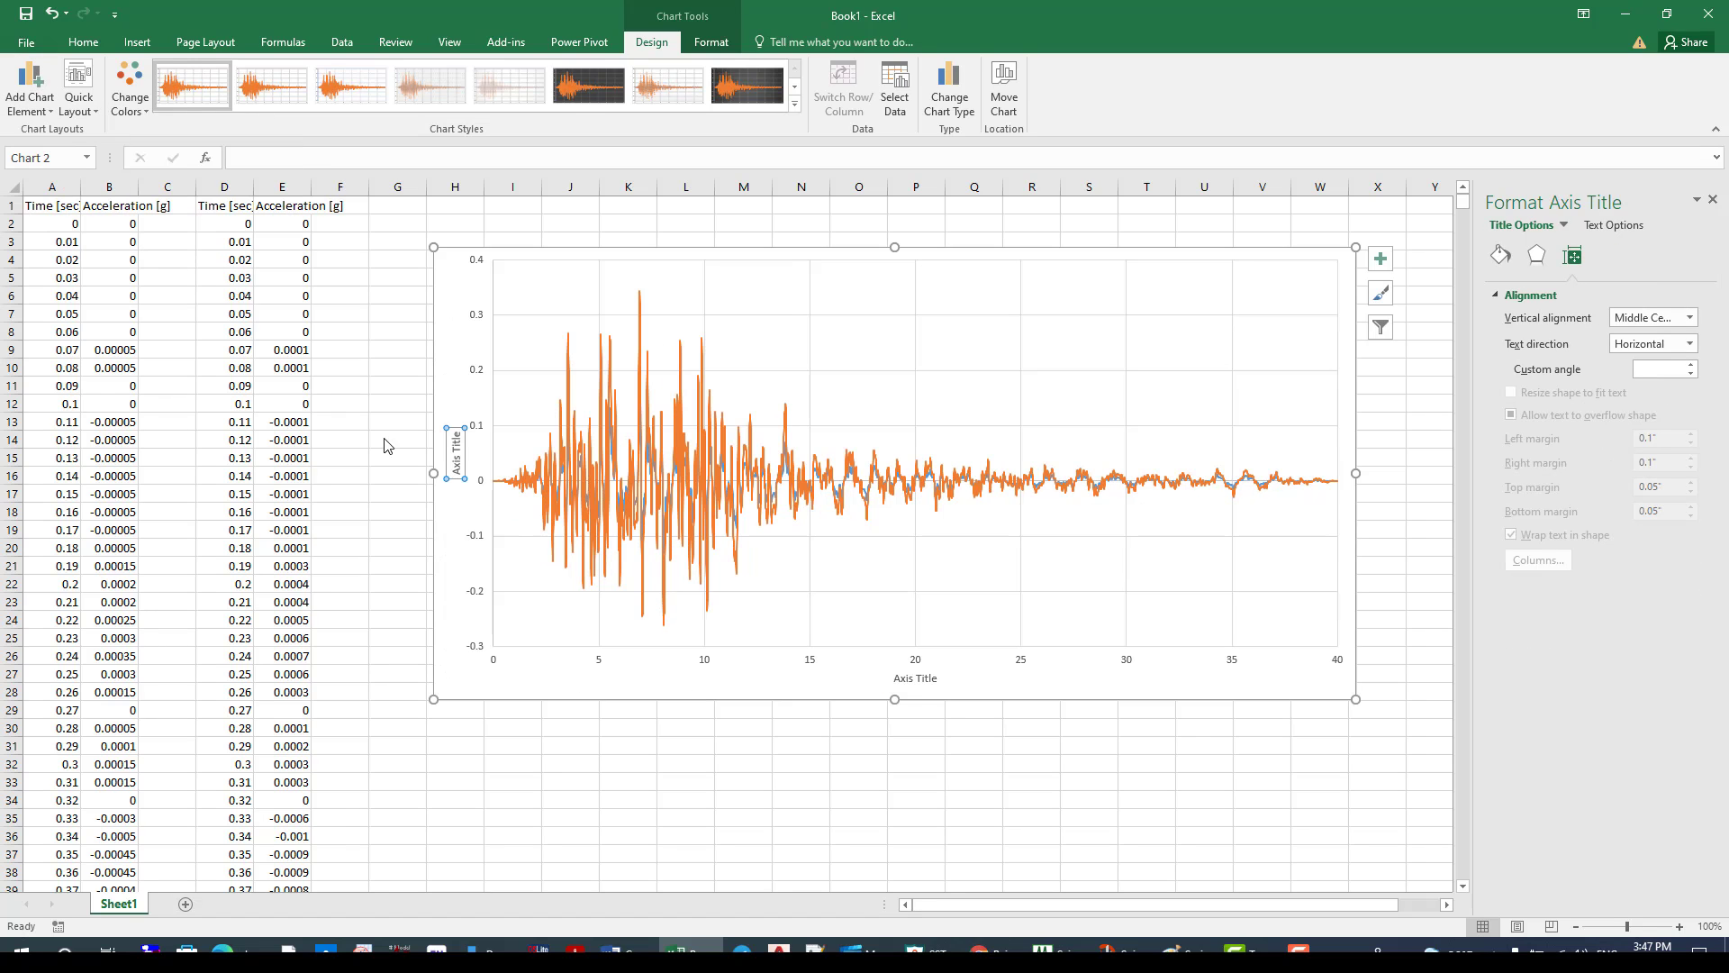
# Step: Label the horizontal axis 'Time (S)' and the vertical axis 'Acc (g)'
pyautogui.click(917, 680)
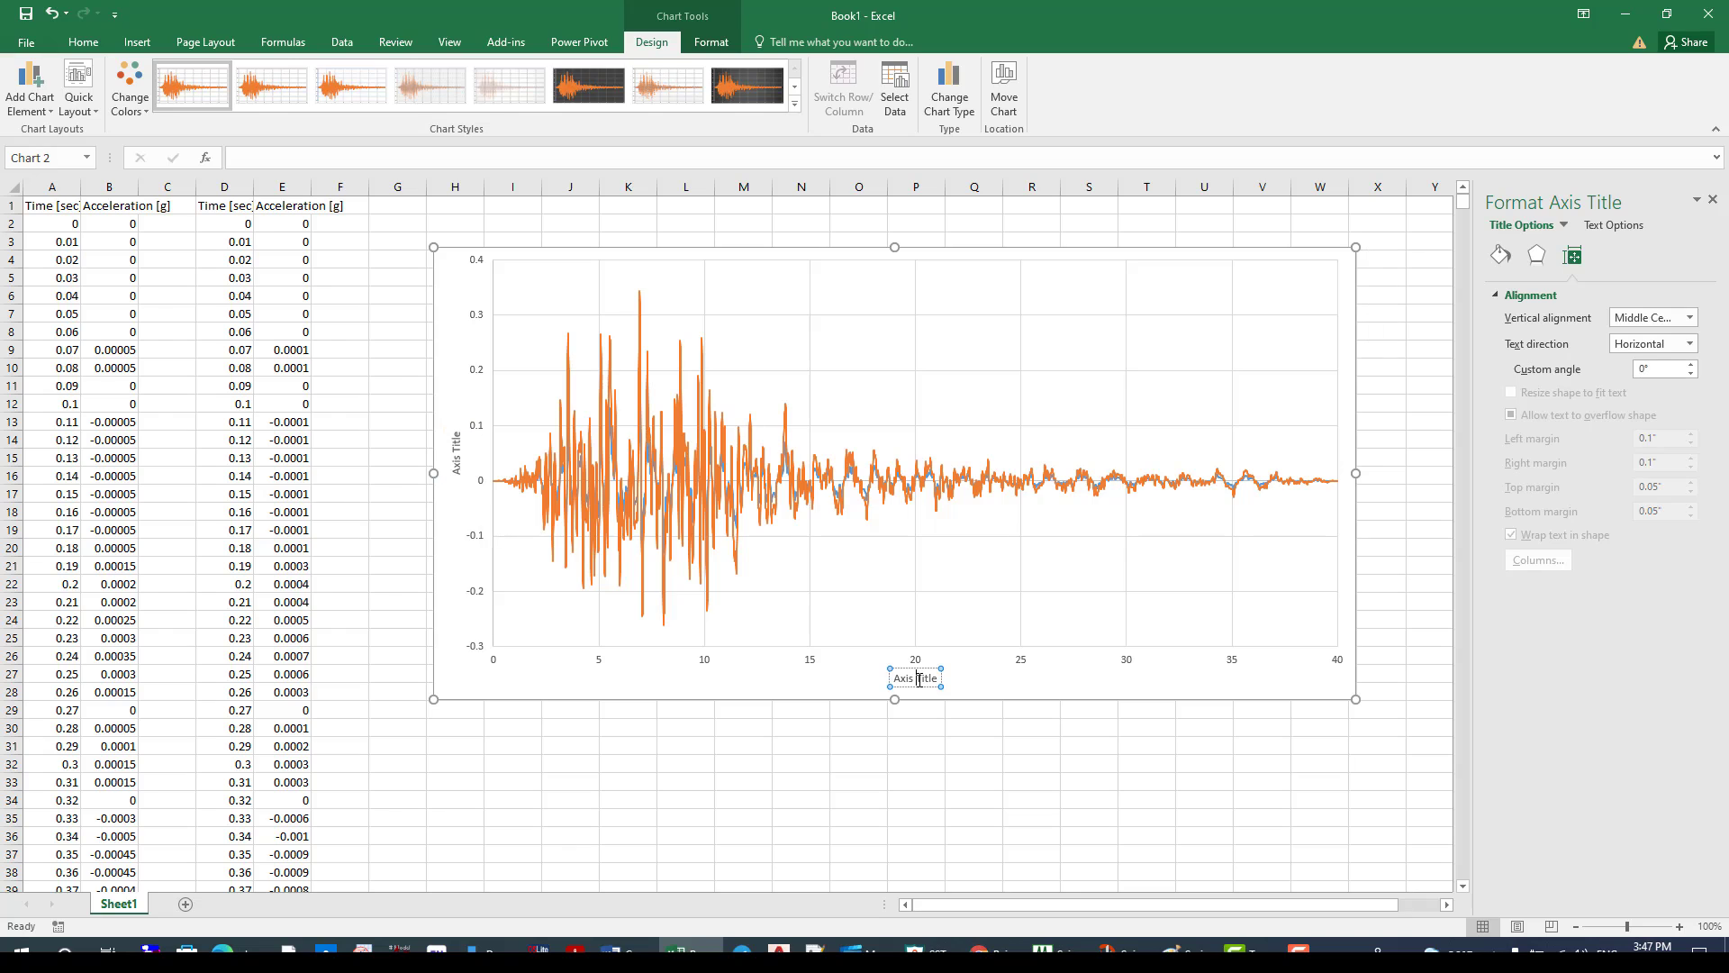
pyautogui.tripleClick(919, 679)
pyautogui.write('Time (S)')
pyautogui.click(456, 459)
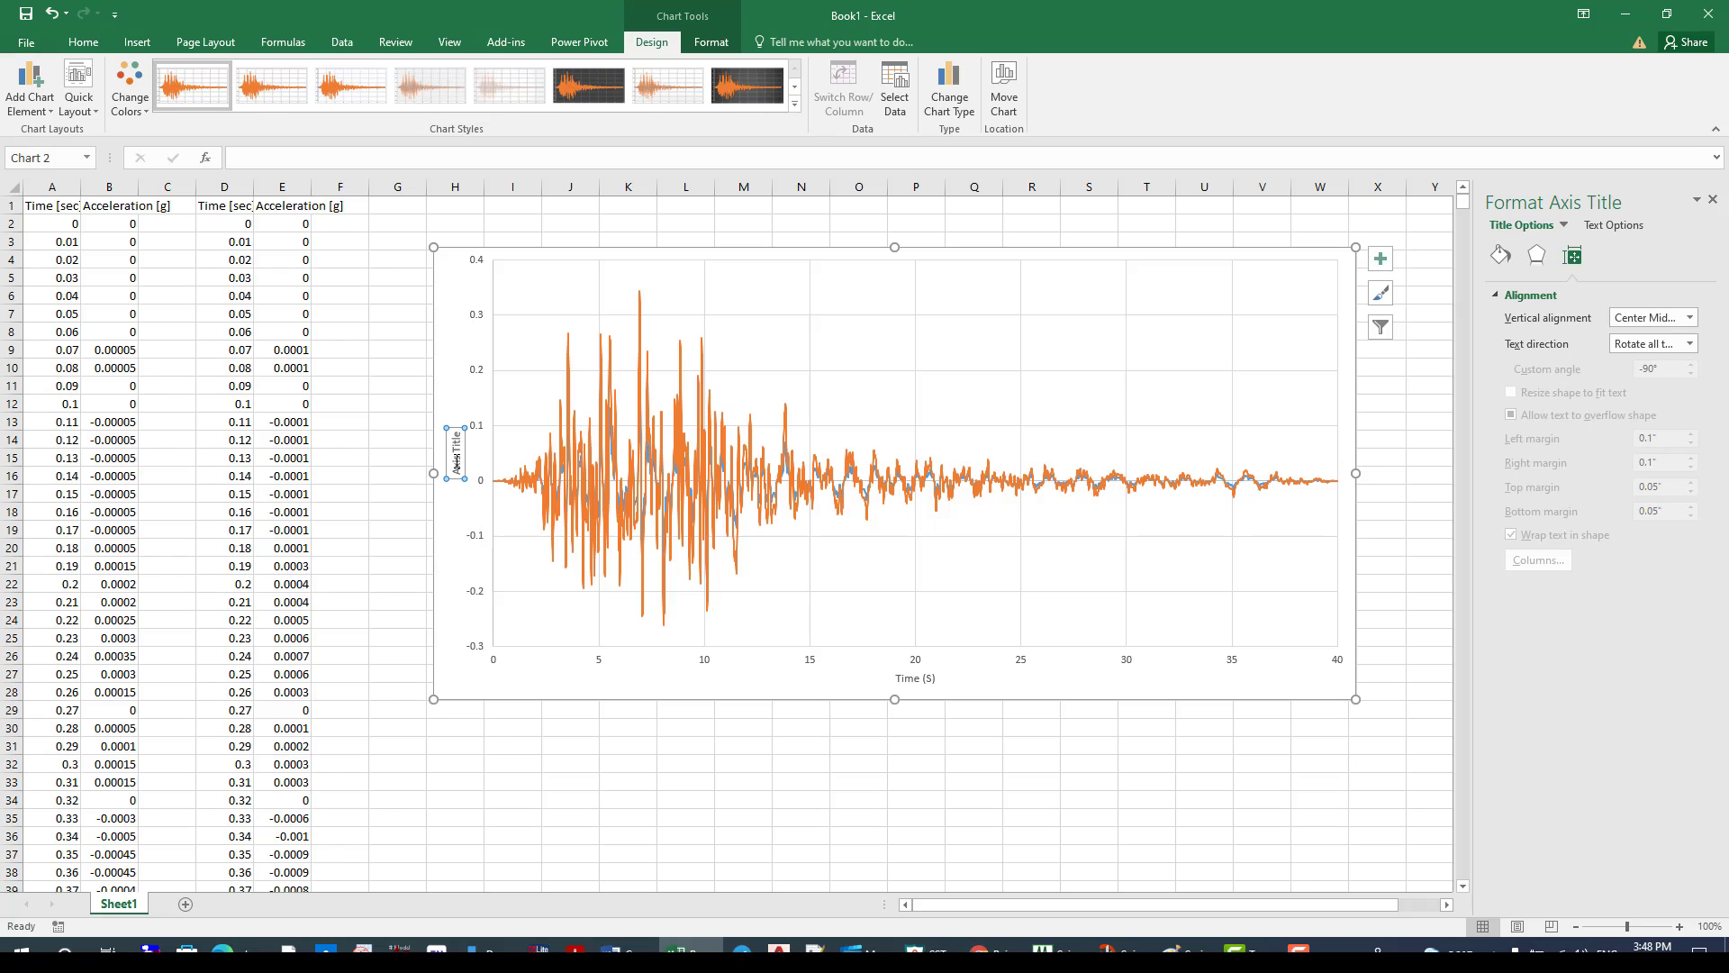
pyautogui.tripleClick(456, 460)
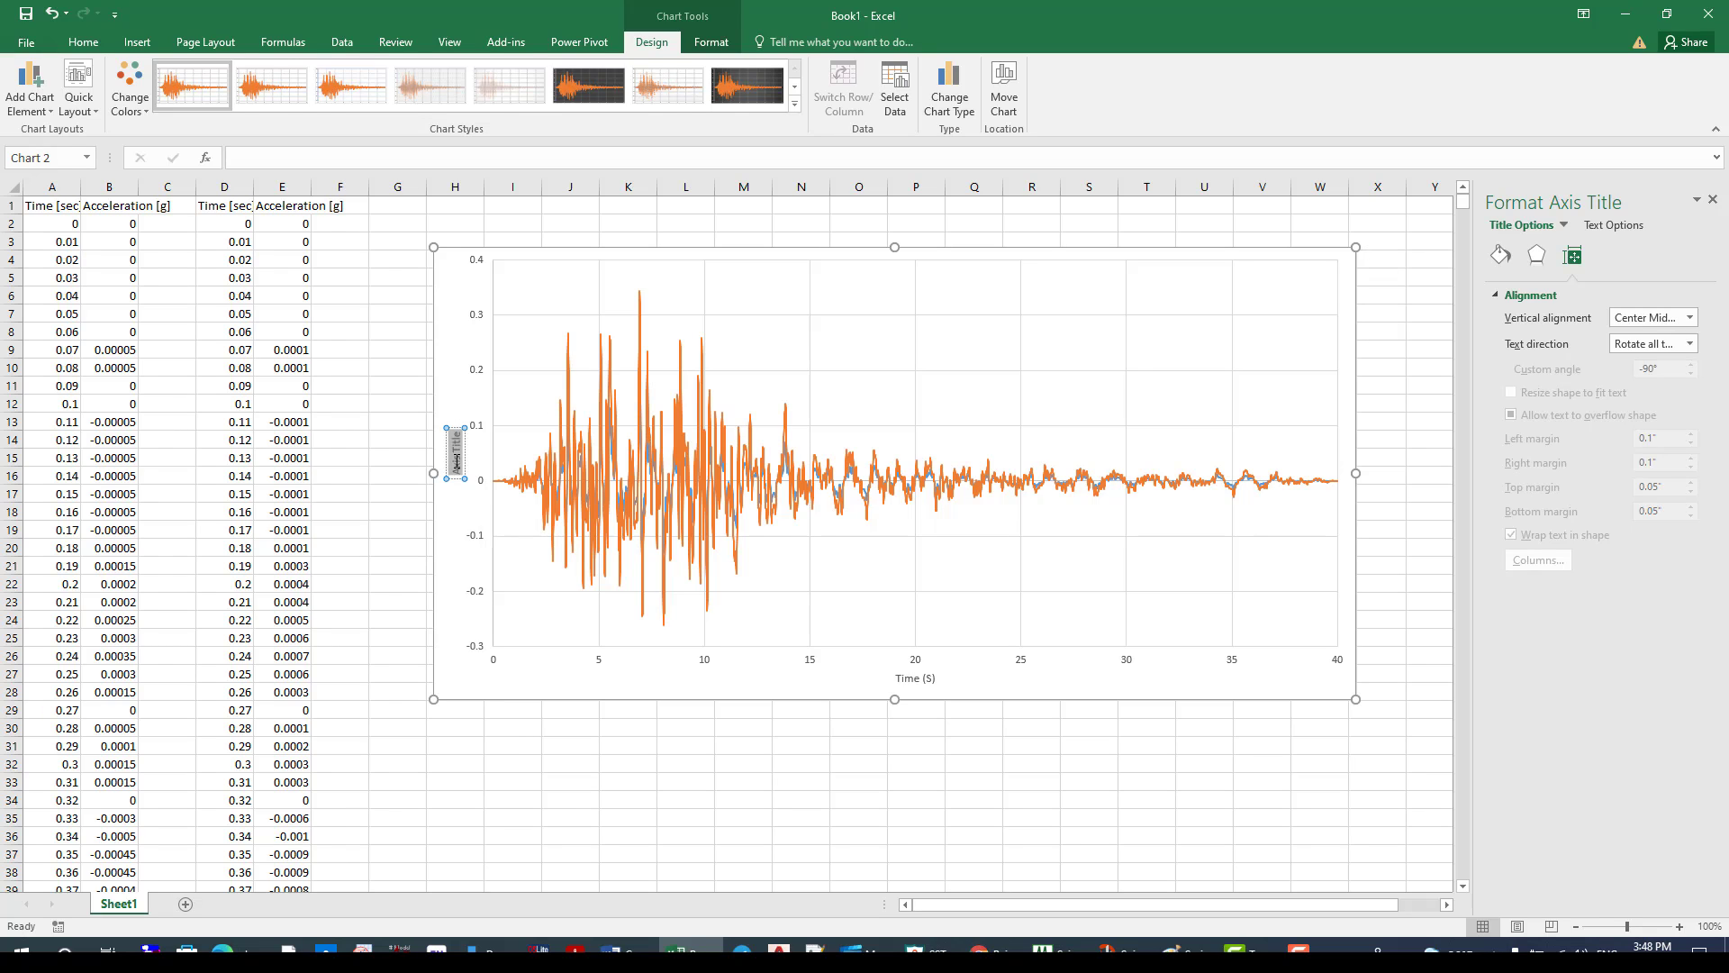
pyautogui.write('Acc')
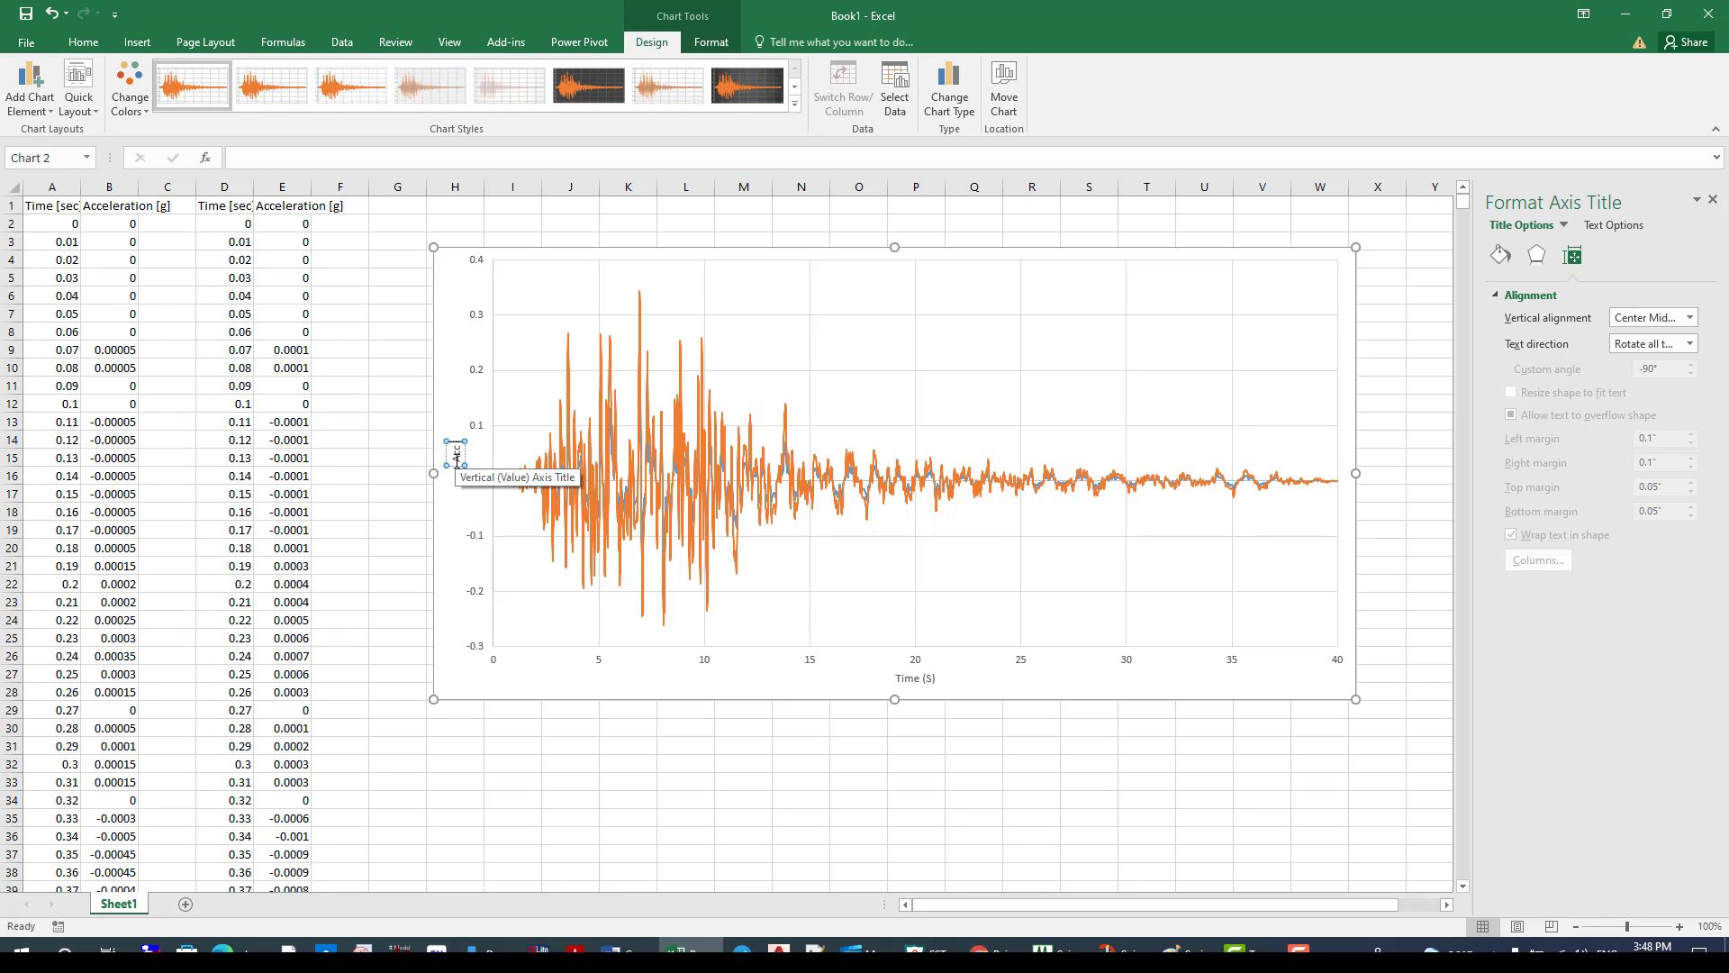
pyautogui.write(' (g)')
# Step: Set all chart text to 18 pt font size
pyautogui.click(445, 362)
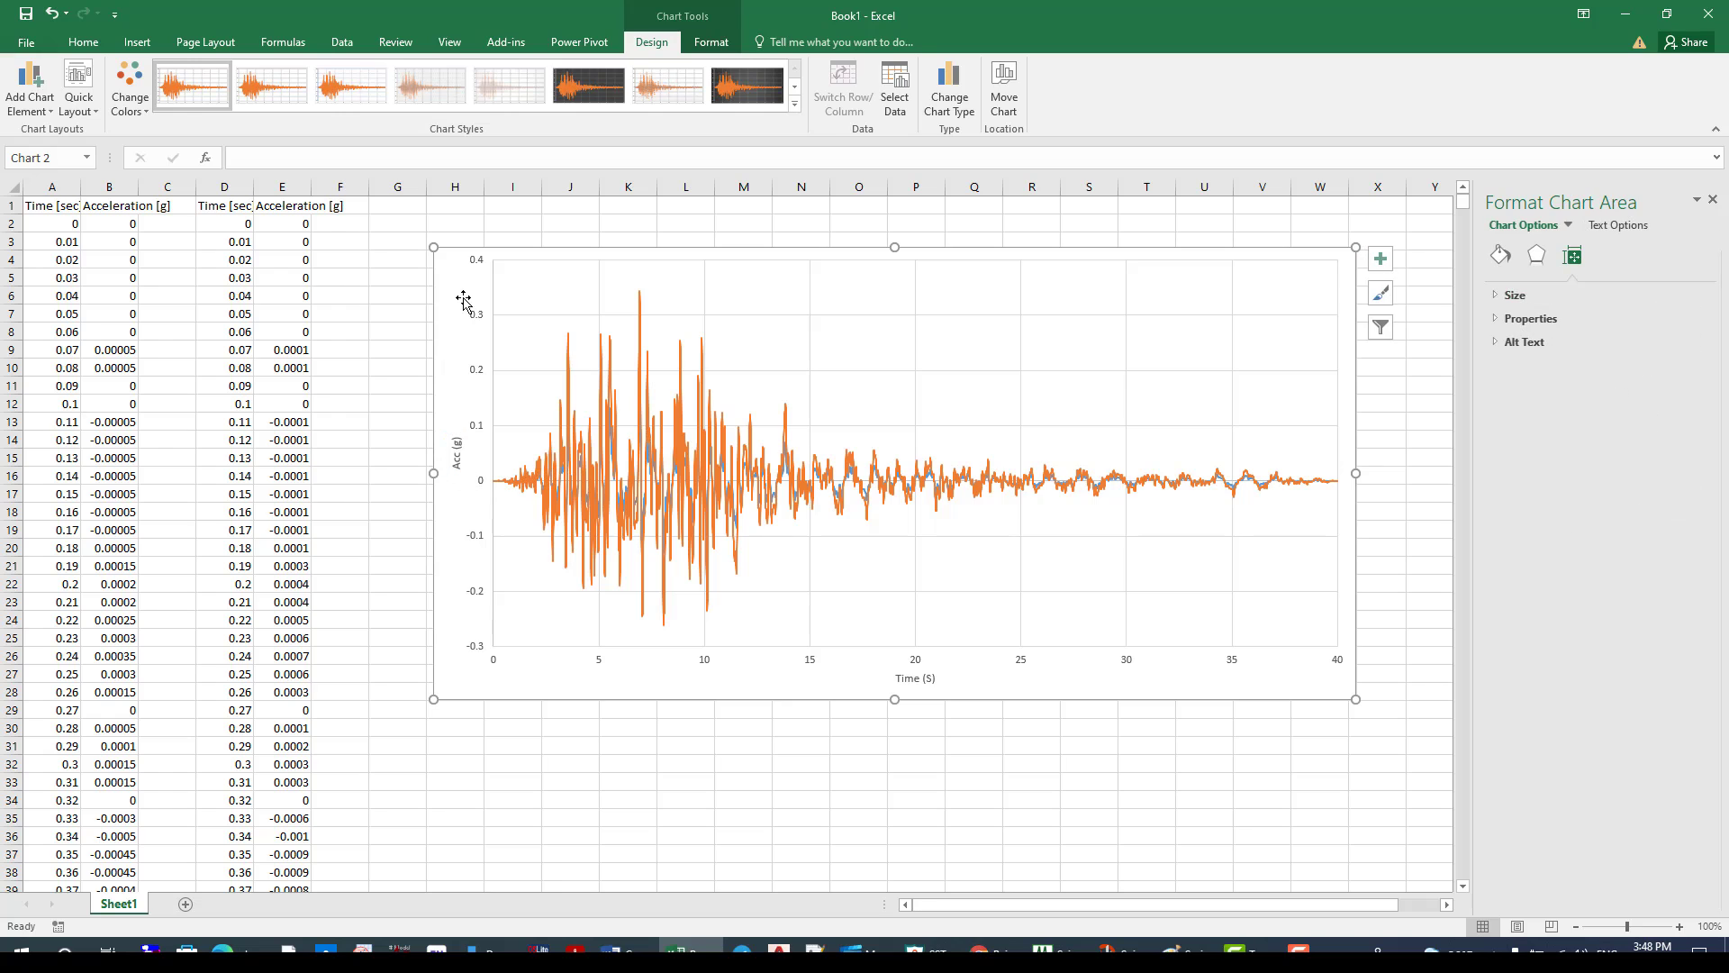
pyautogui.click(83, 43)
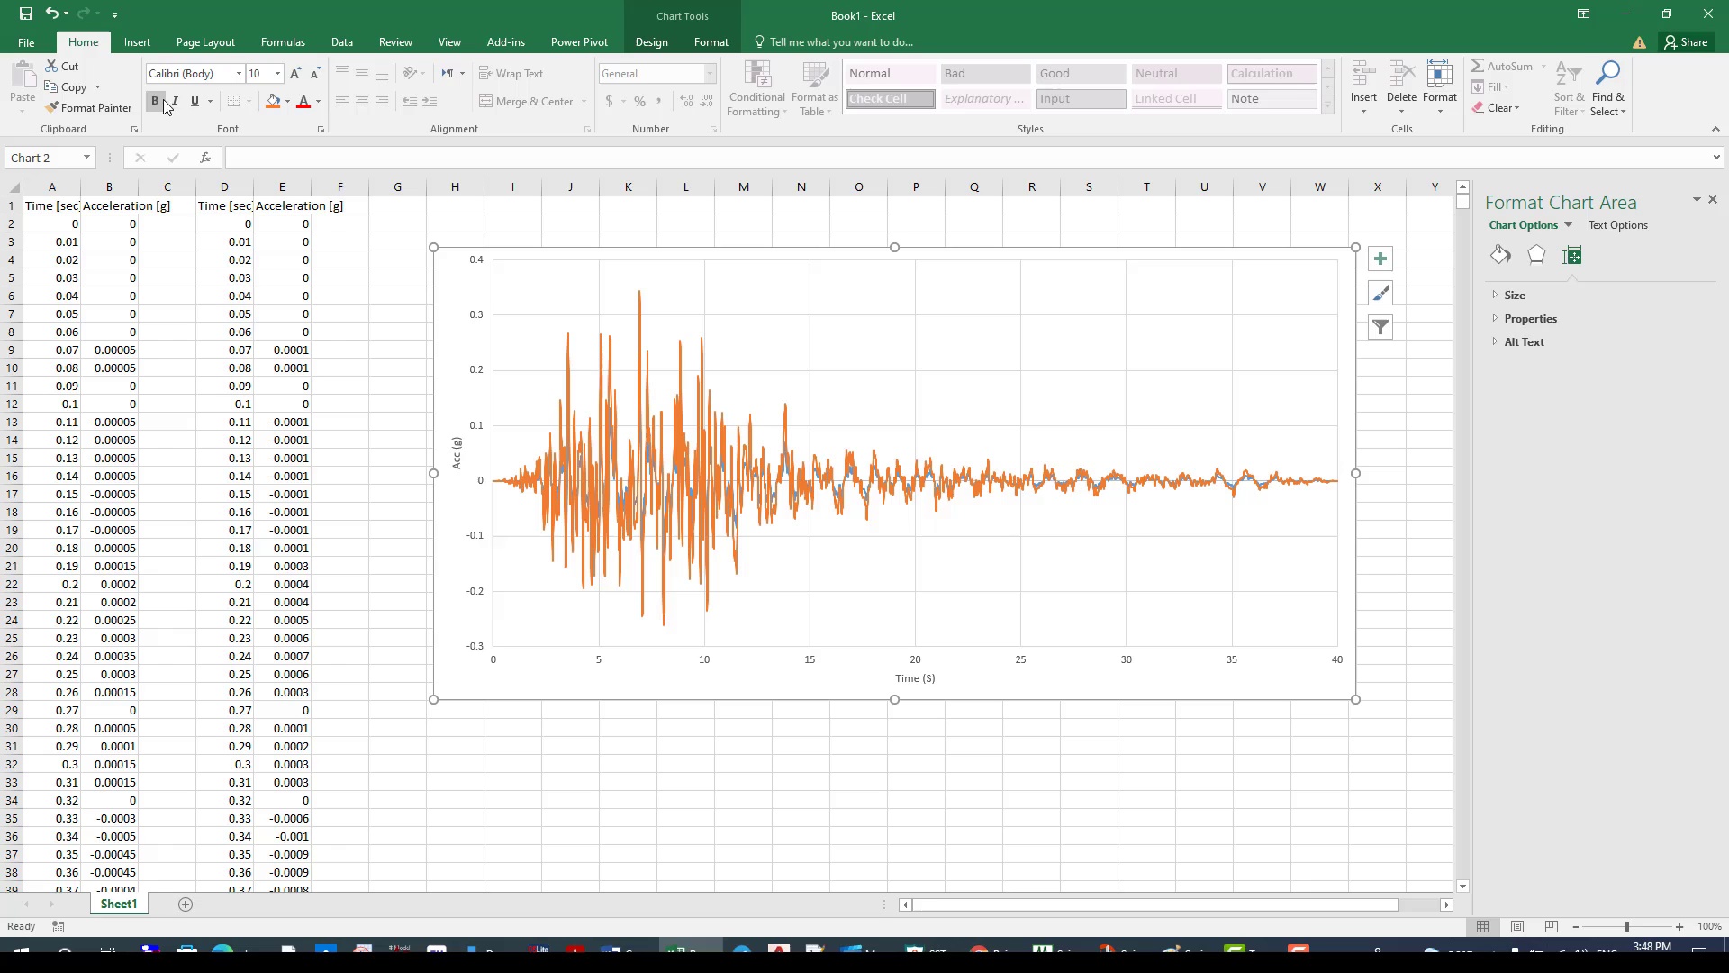
pyautogui.click(318, 101)
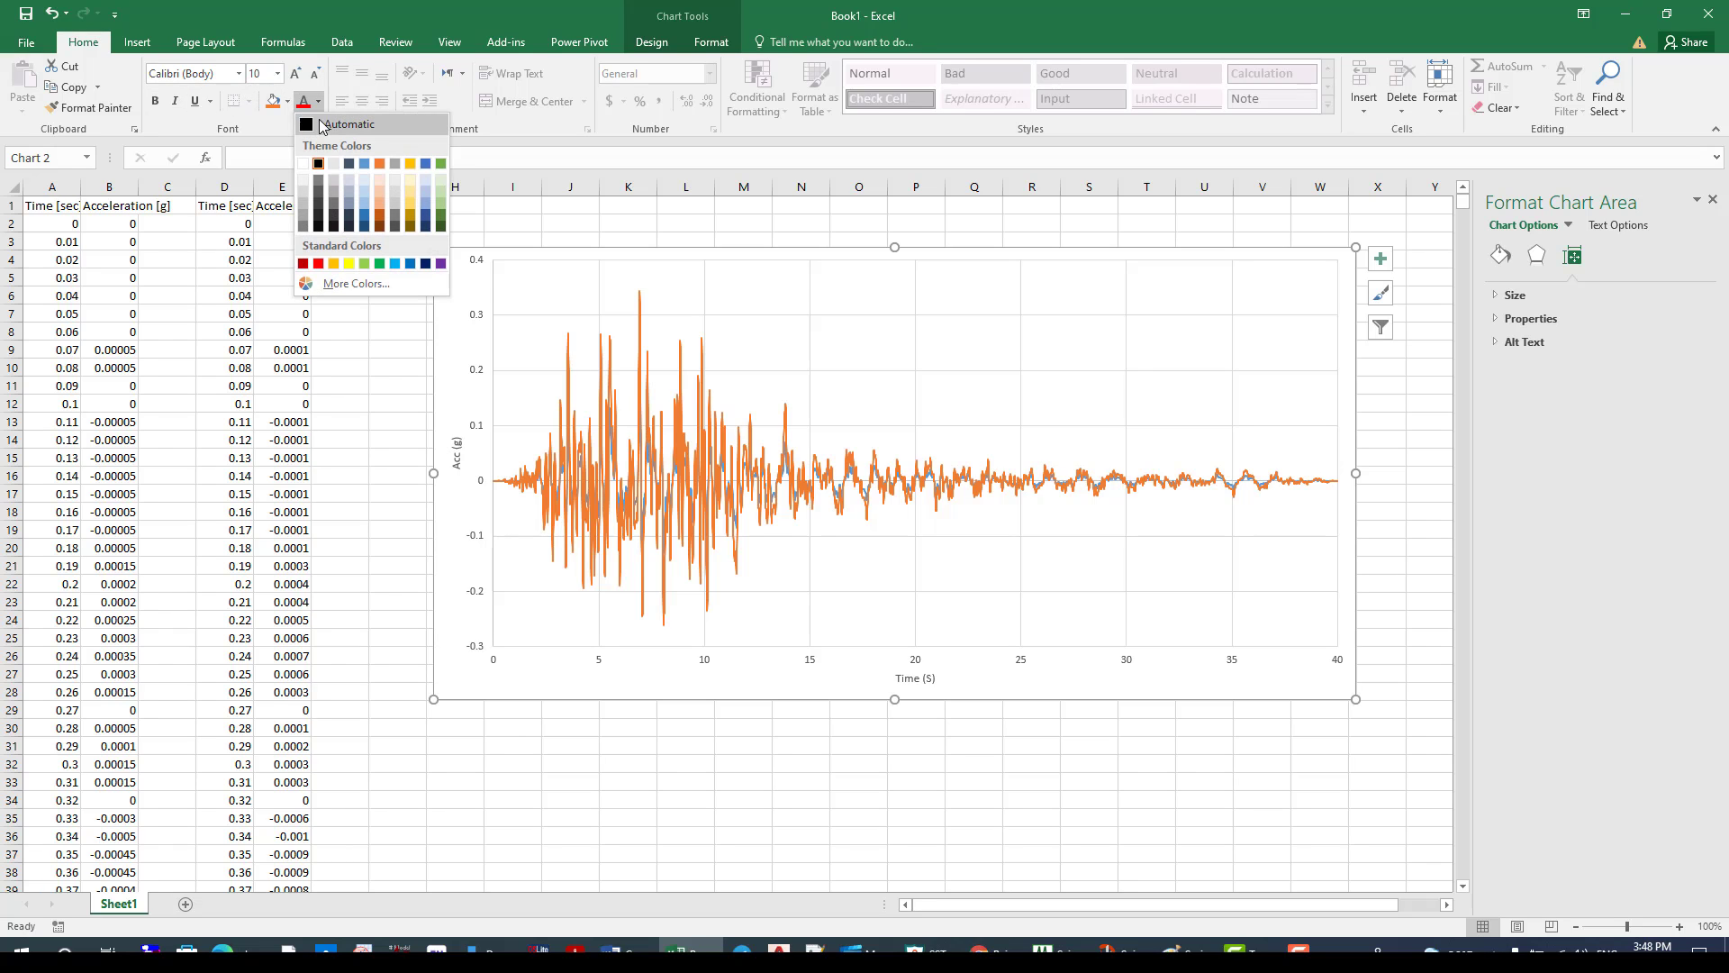
pyautogui.click(313, 132)
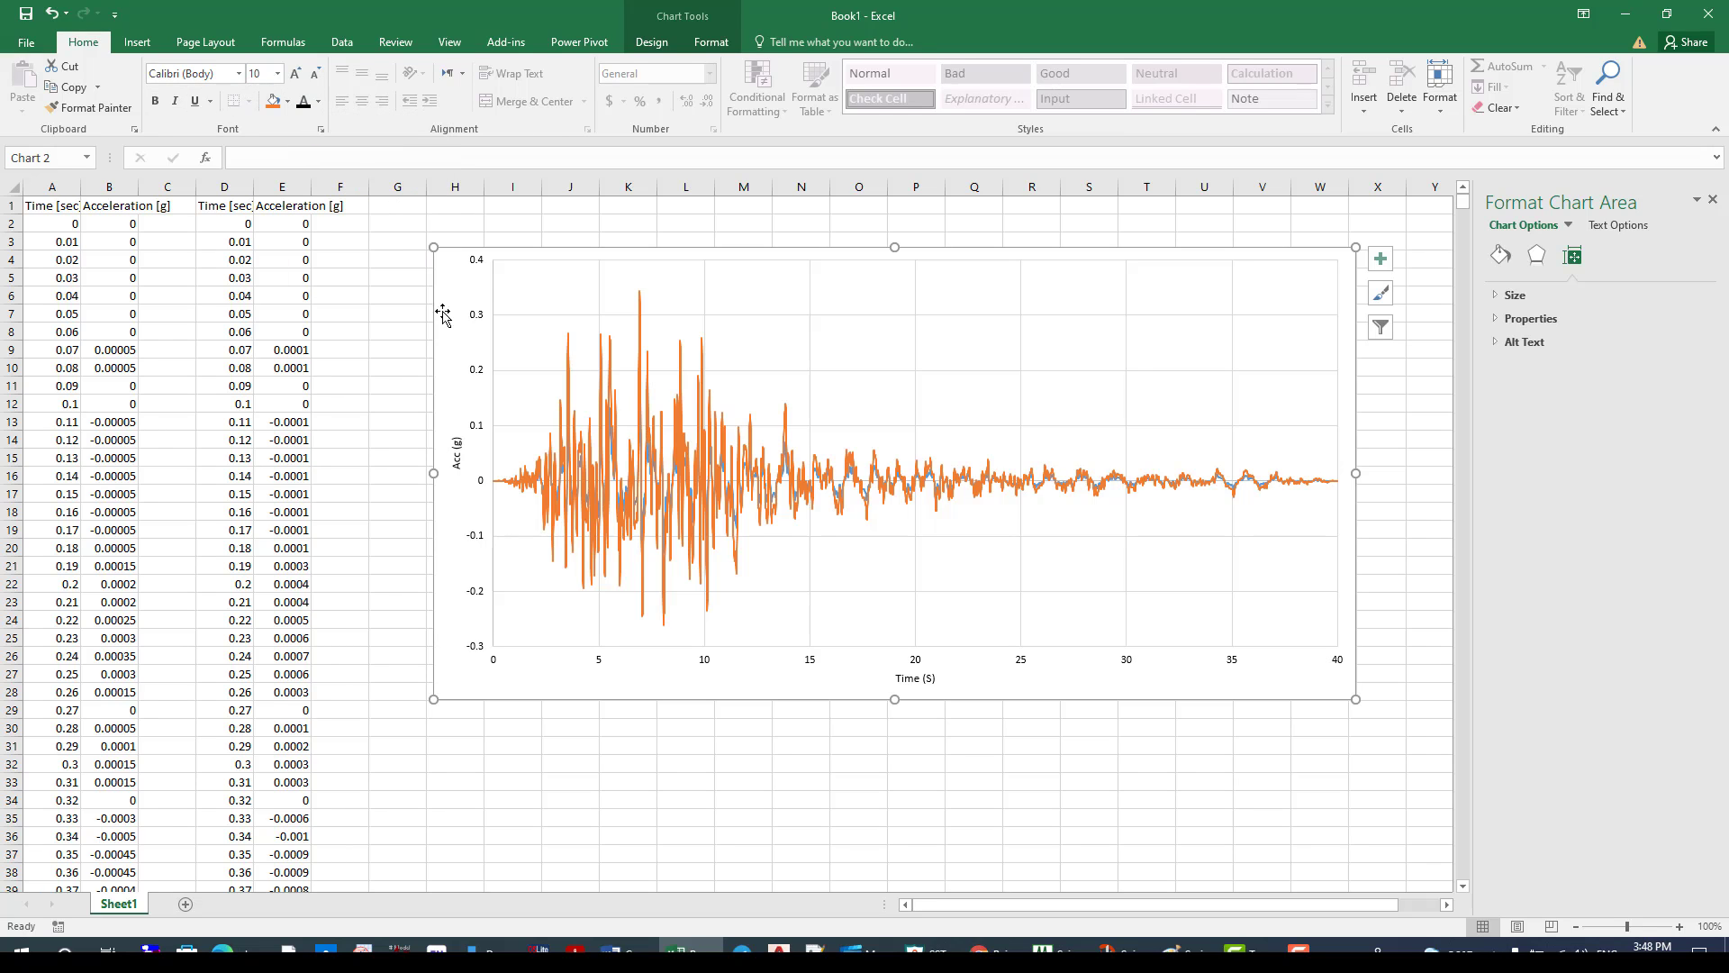
pyautogui.click(277, 73)
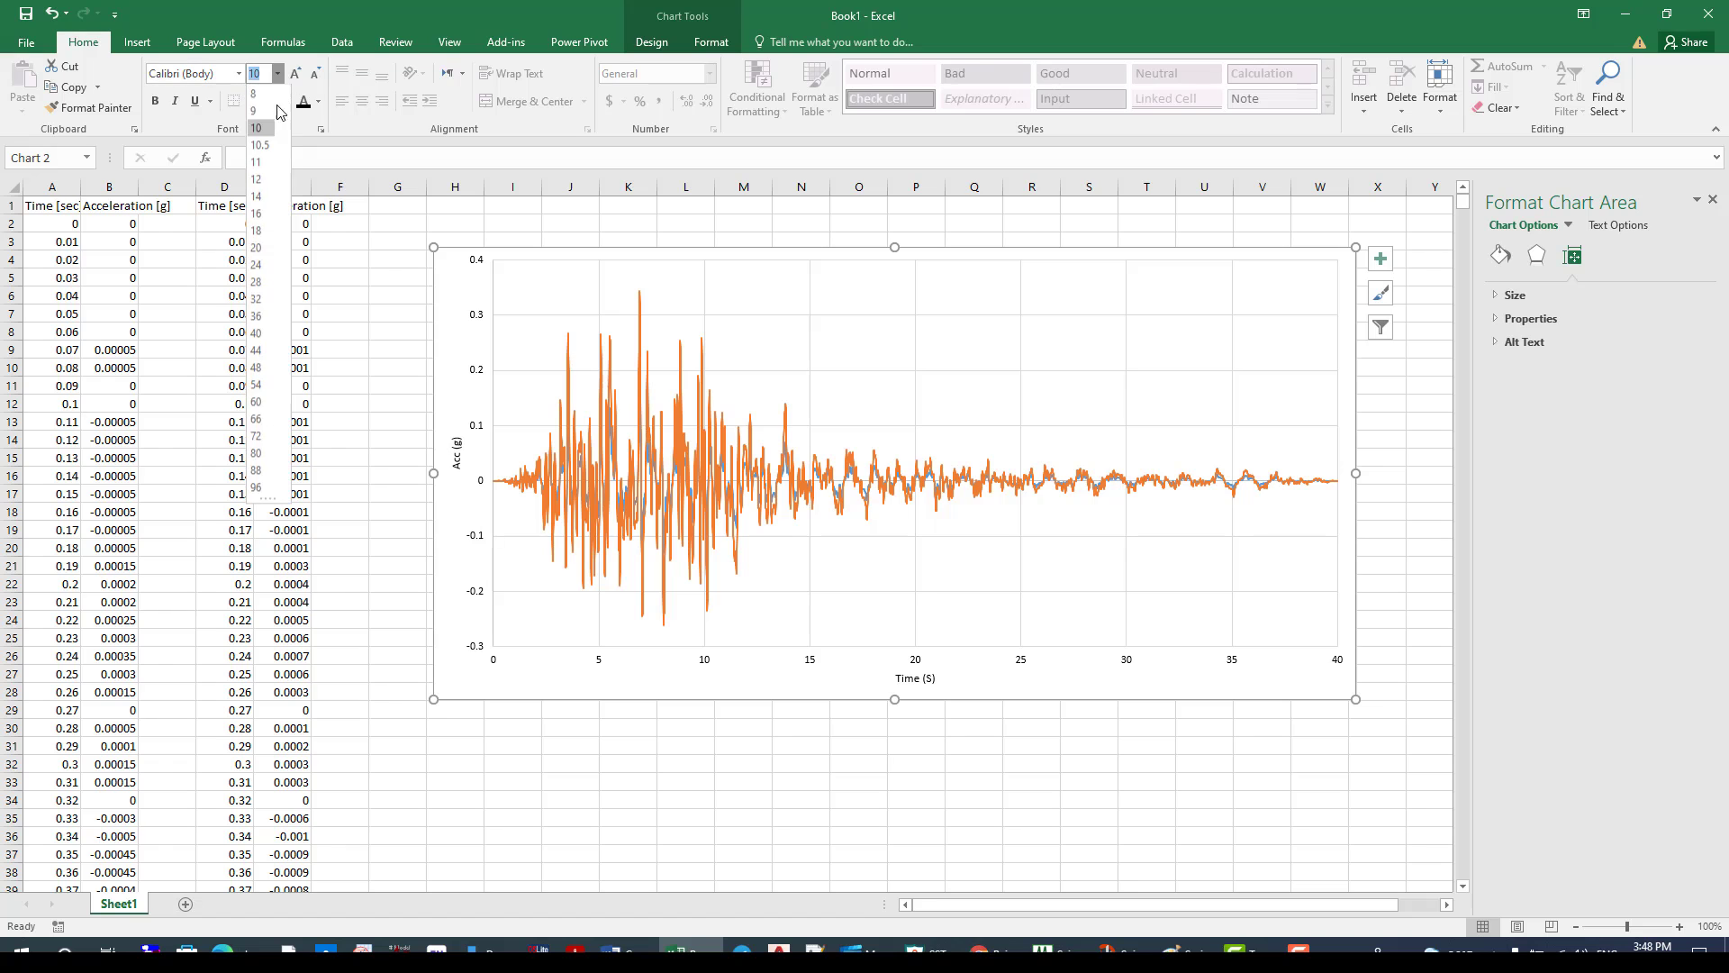
pyautogui.click(257, 231)
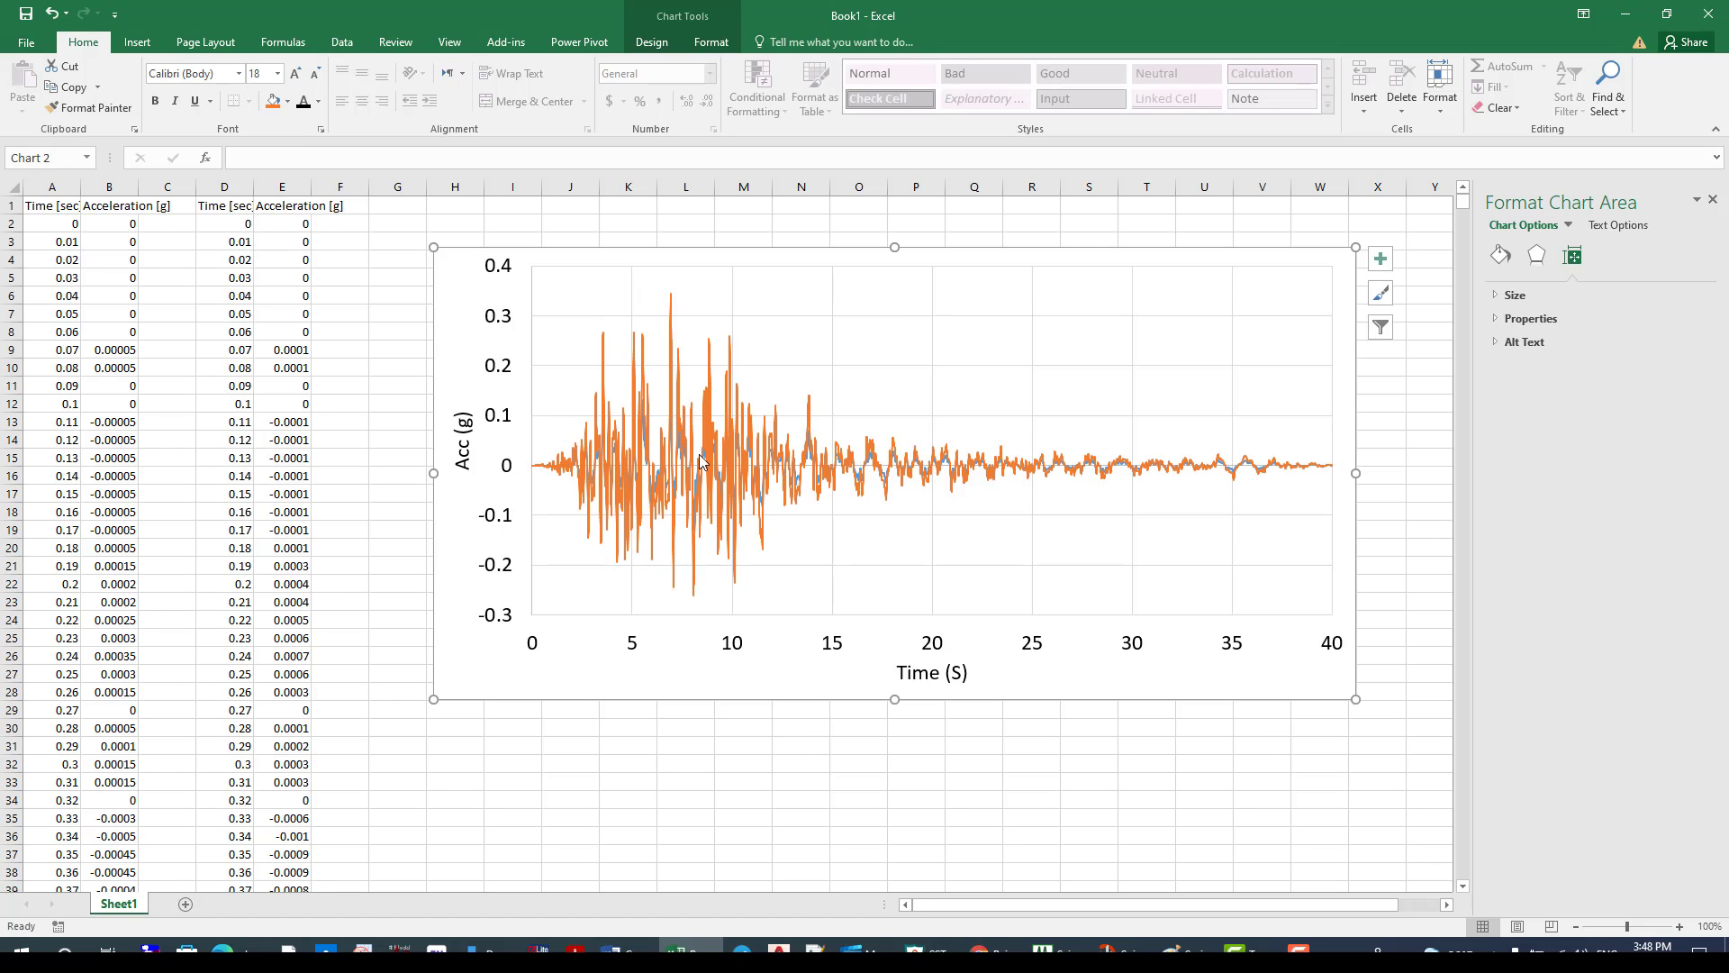
# Step: Shift the chart left and down on the sheet
pyautogui.moveTo(496, 314); pyautogui.dragTo(378, 341)
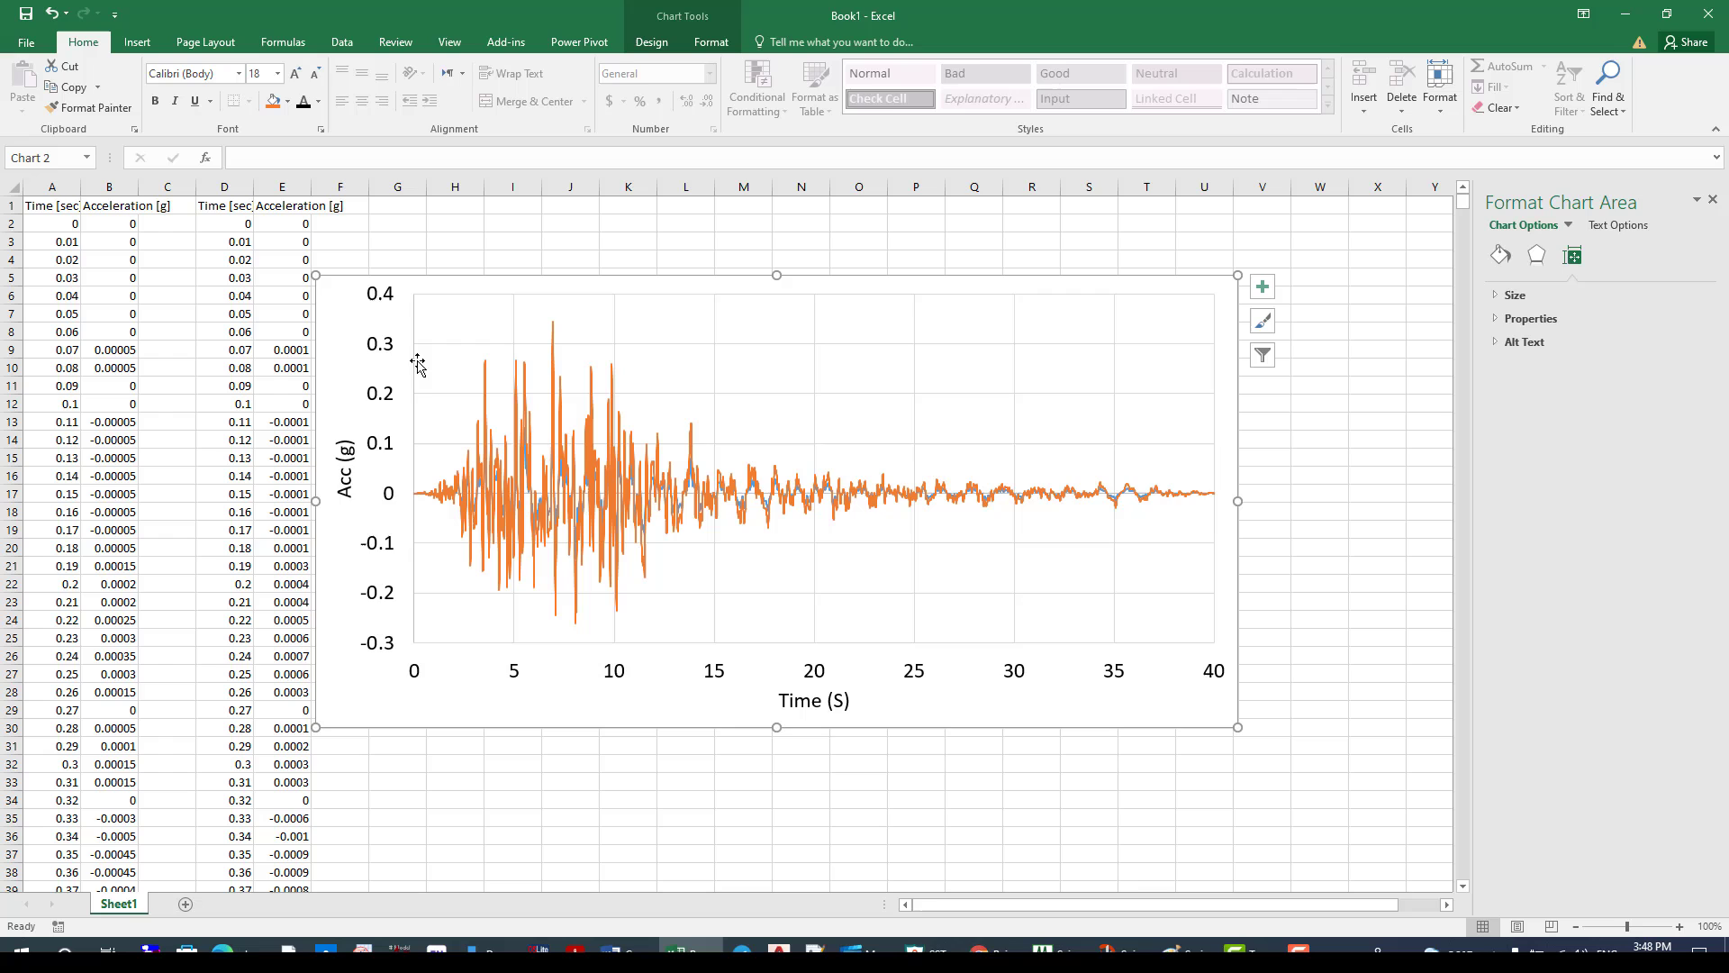
pyautogui.click(500, 447)
pyautogui.click(378, 286)
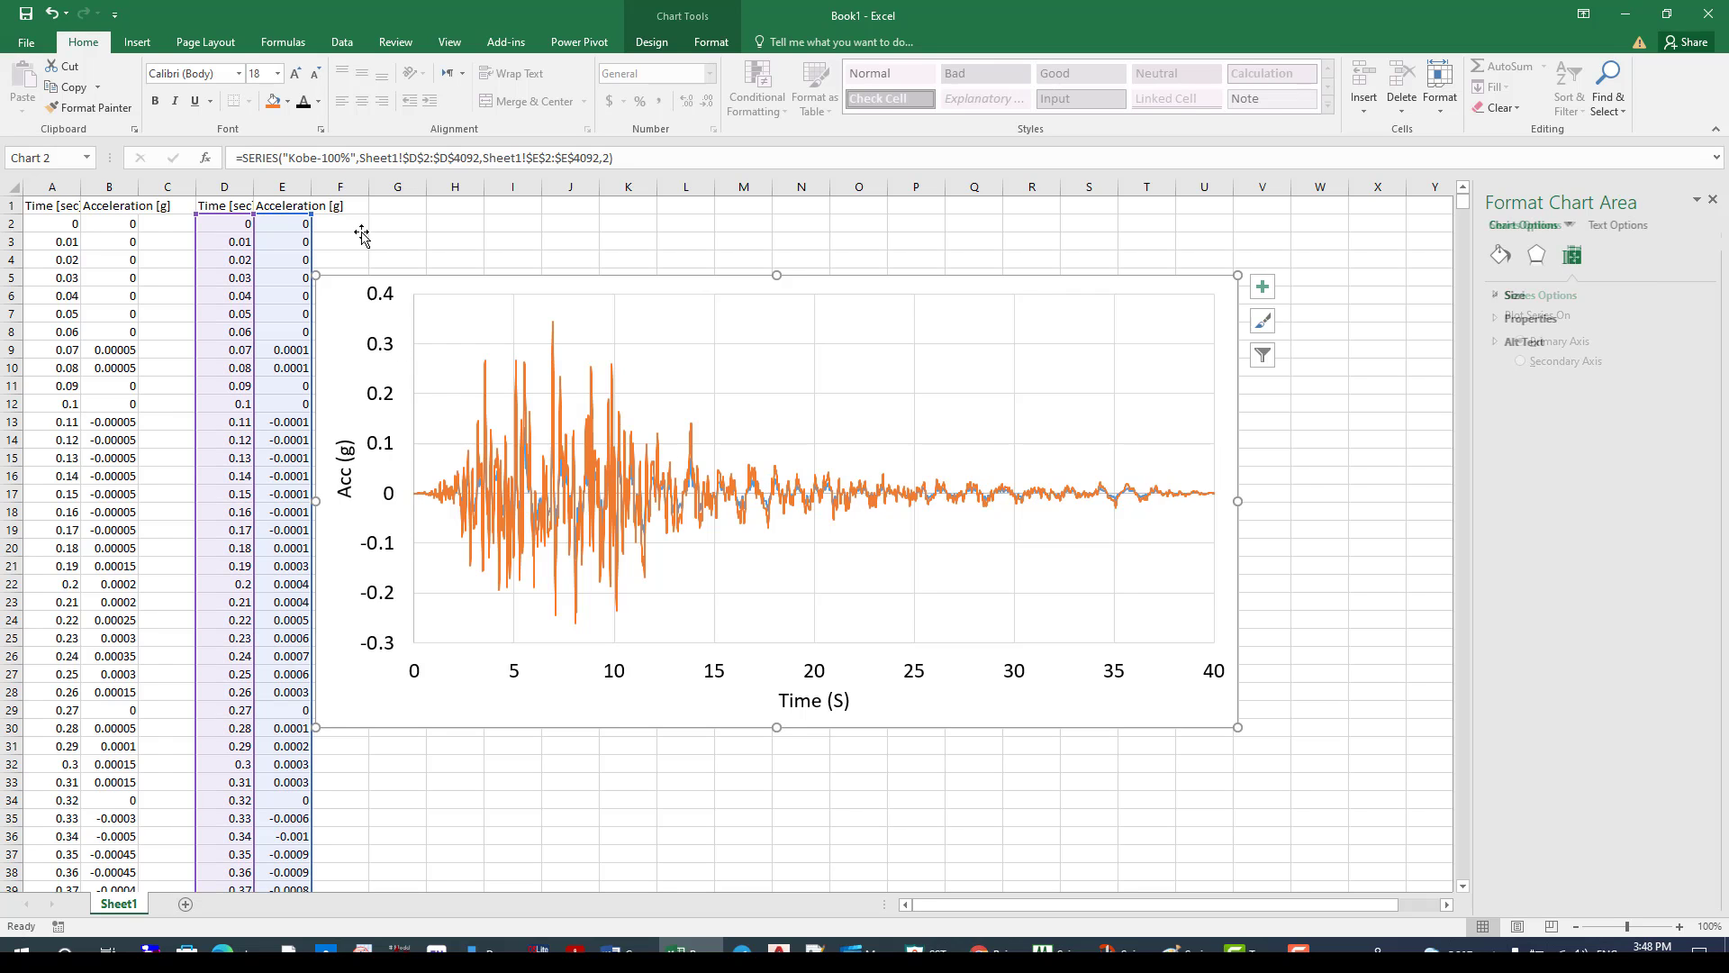
pyautogui.click(652, 42)
pyautogui.click(30, 90)
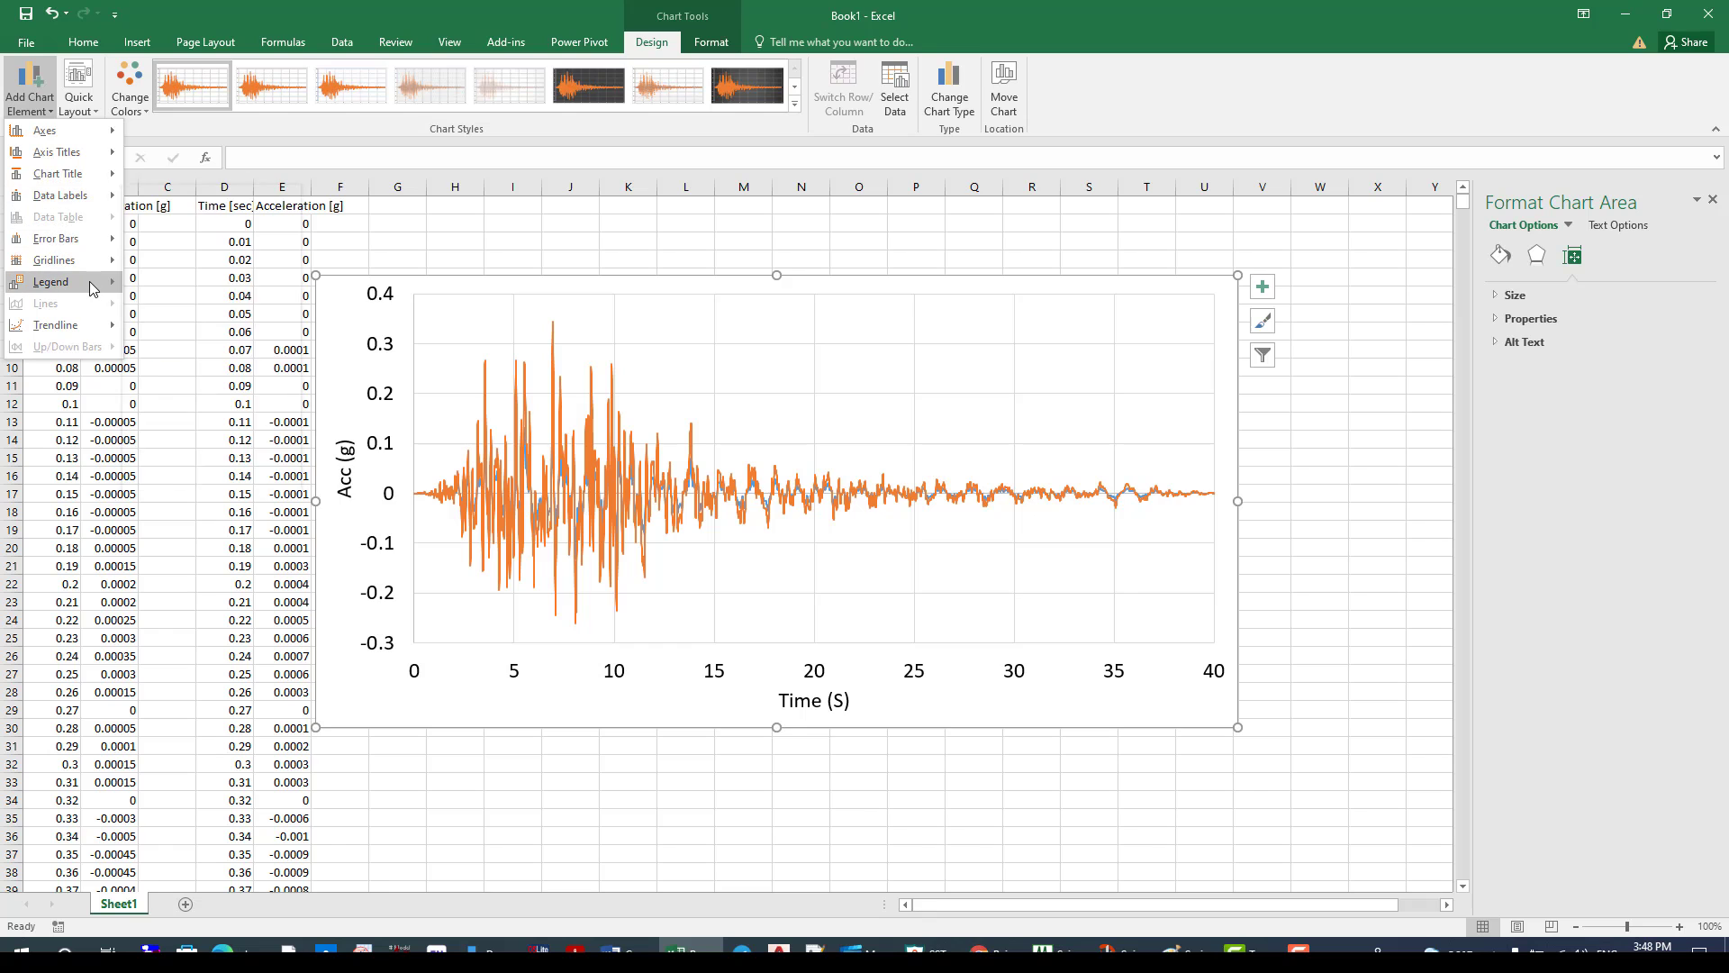
# Step: Add a Kobe-50%/Kobe-100% legend and place it inside the plot near the top
pyautogui.moveTo(99, 283)
pyautogui.click(171, 333)
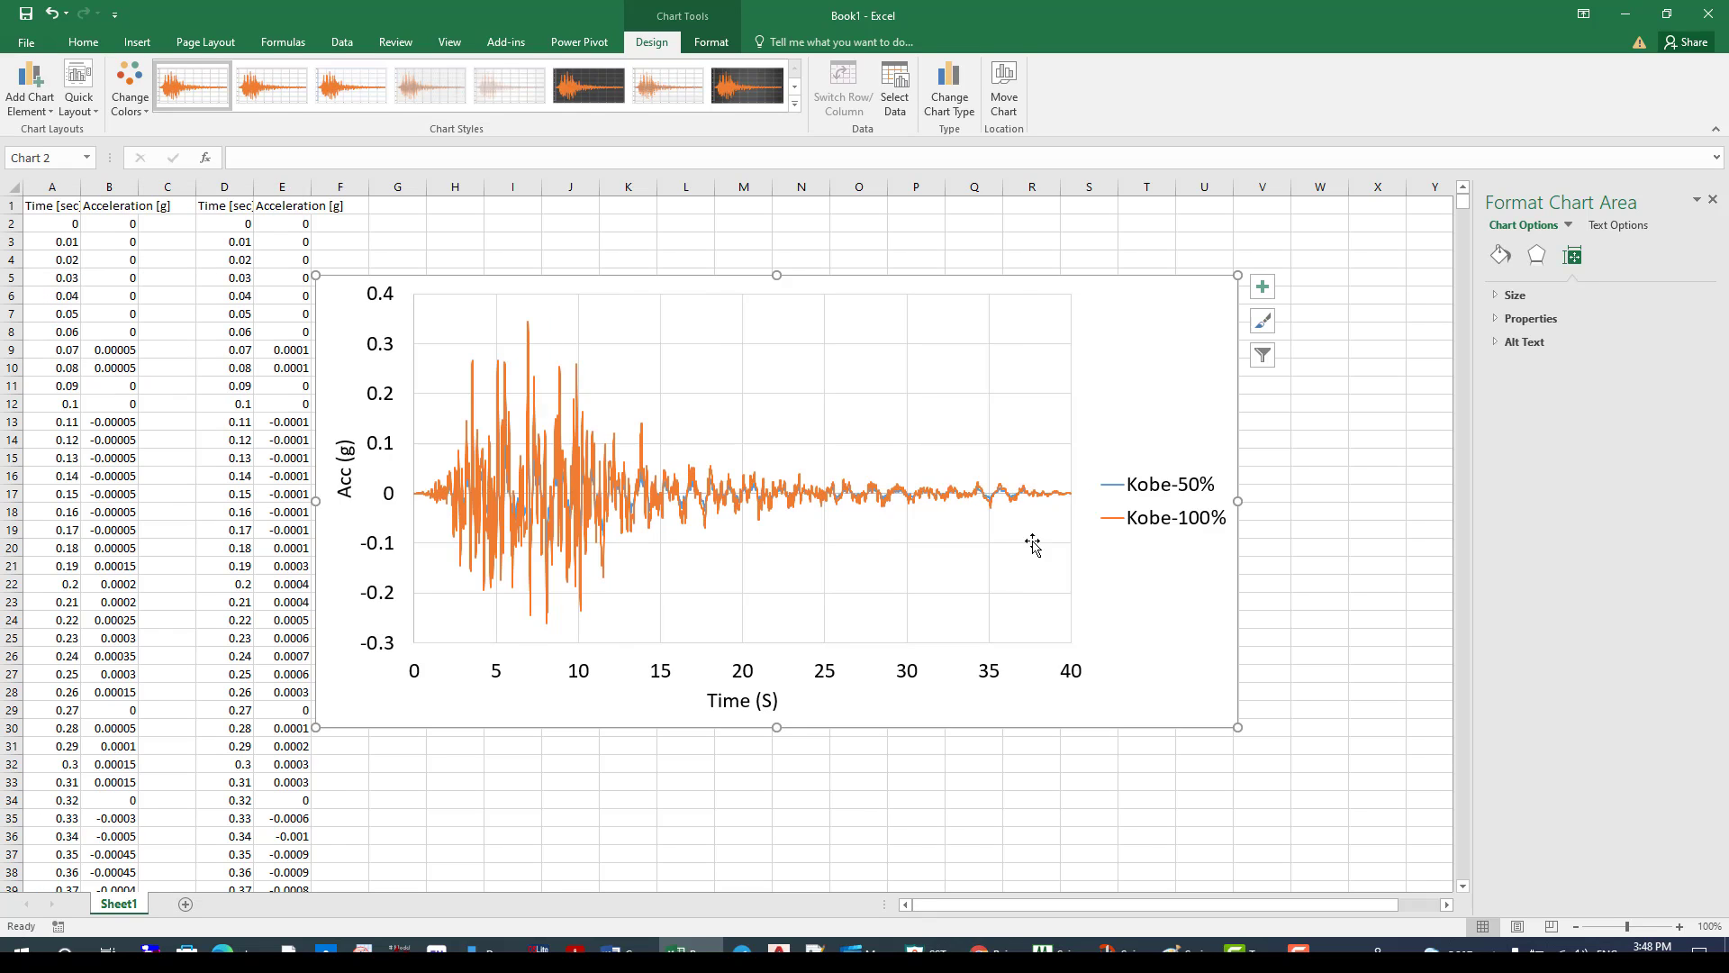
pyautogui.click(1142, 497)
pyautogui.moveTo(1152, 480); pyautogui.dragTo(786, 382)
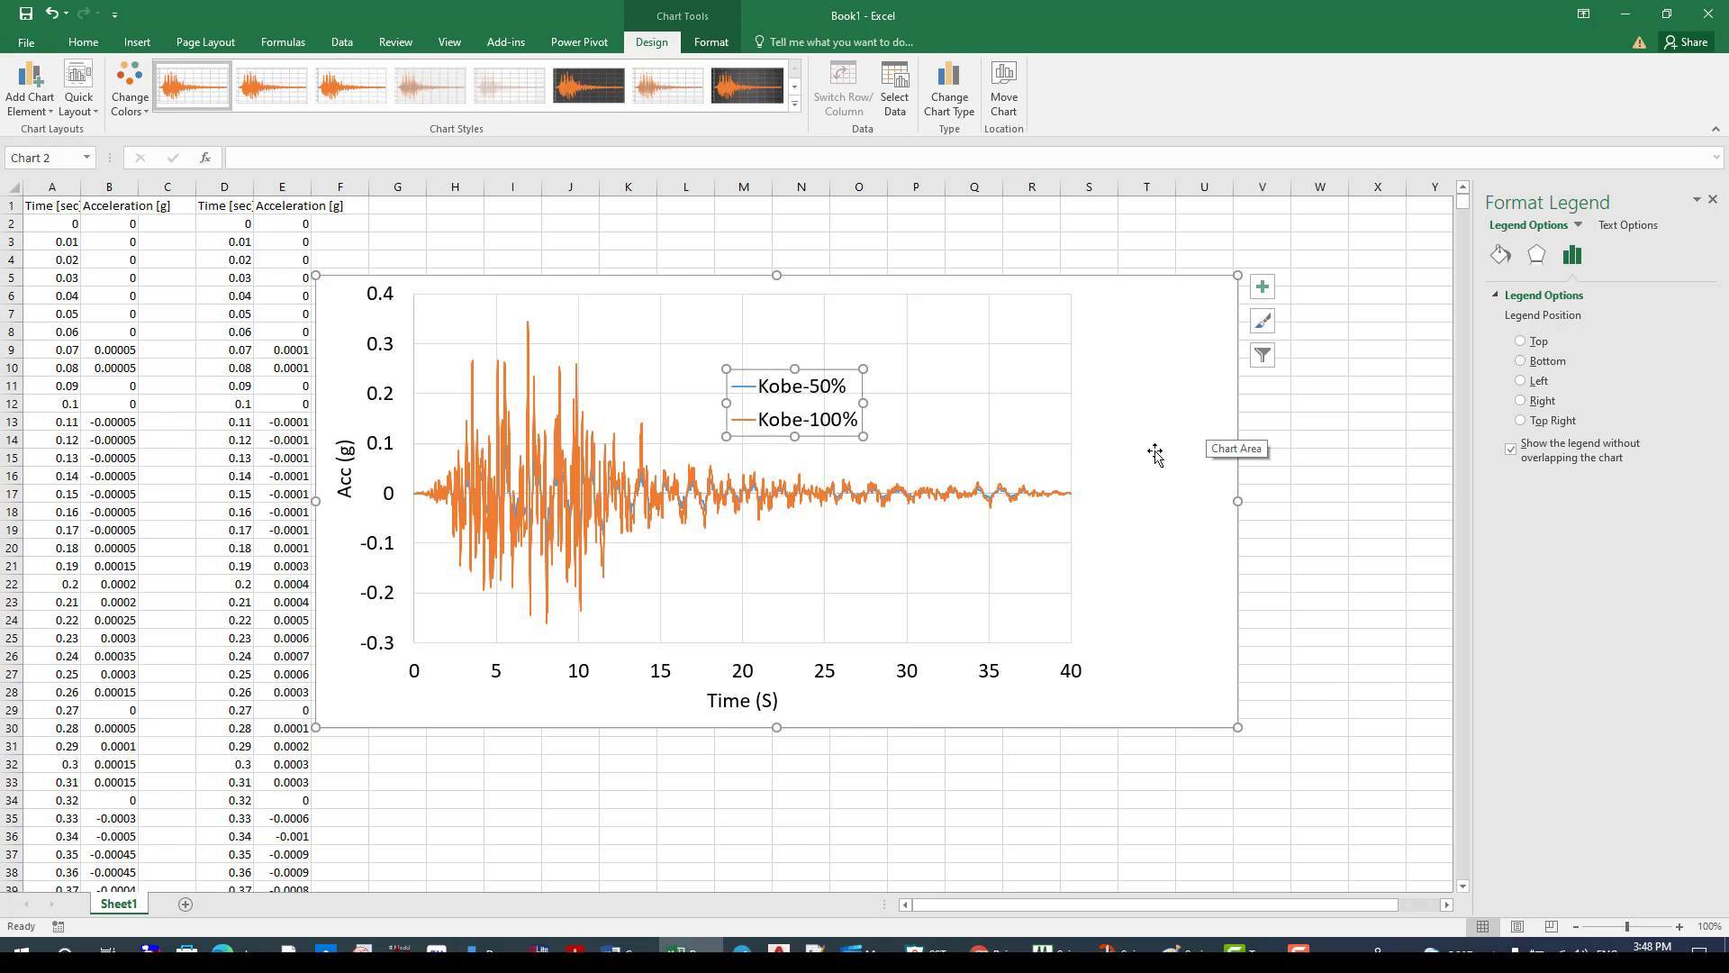
# Step: Make the Kobe-100% series a black line
pyautogui.click(986, 502)
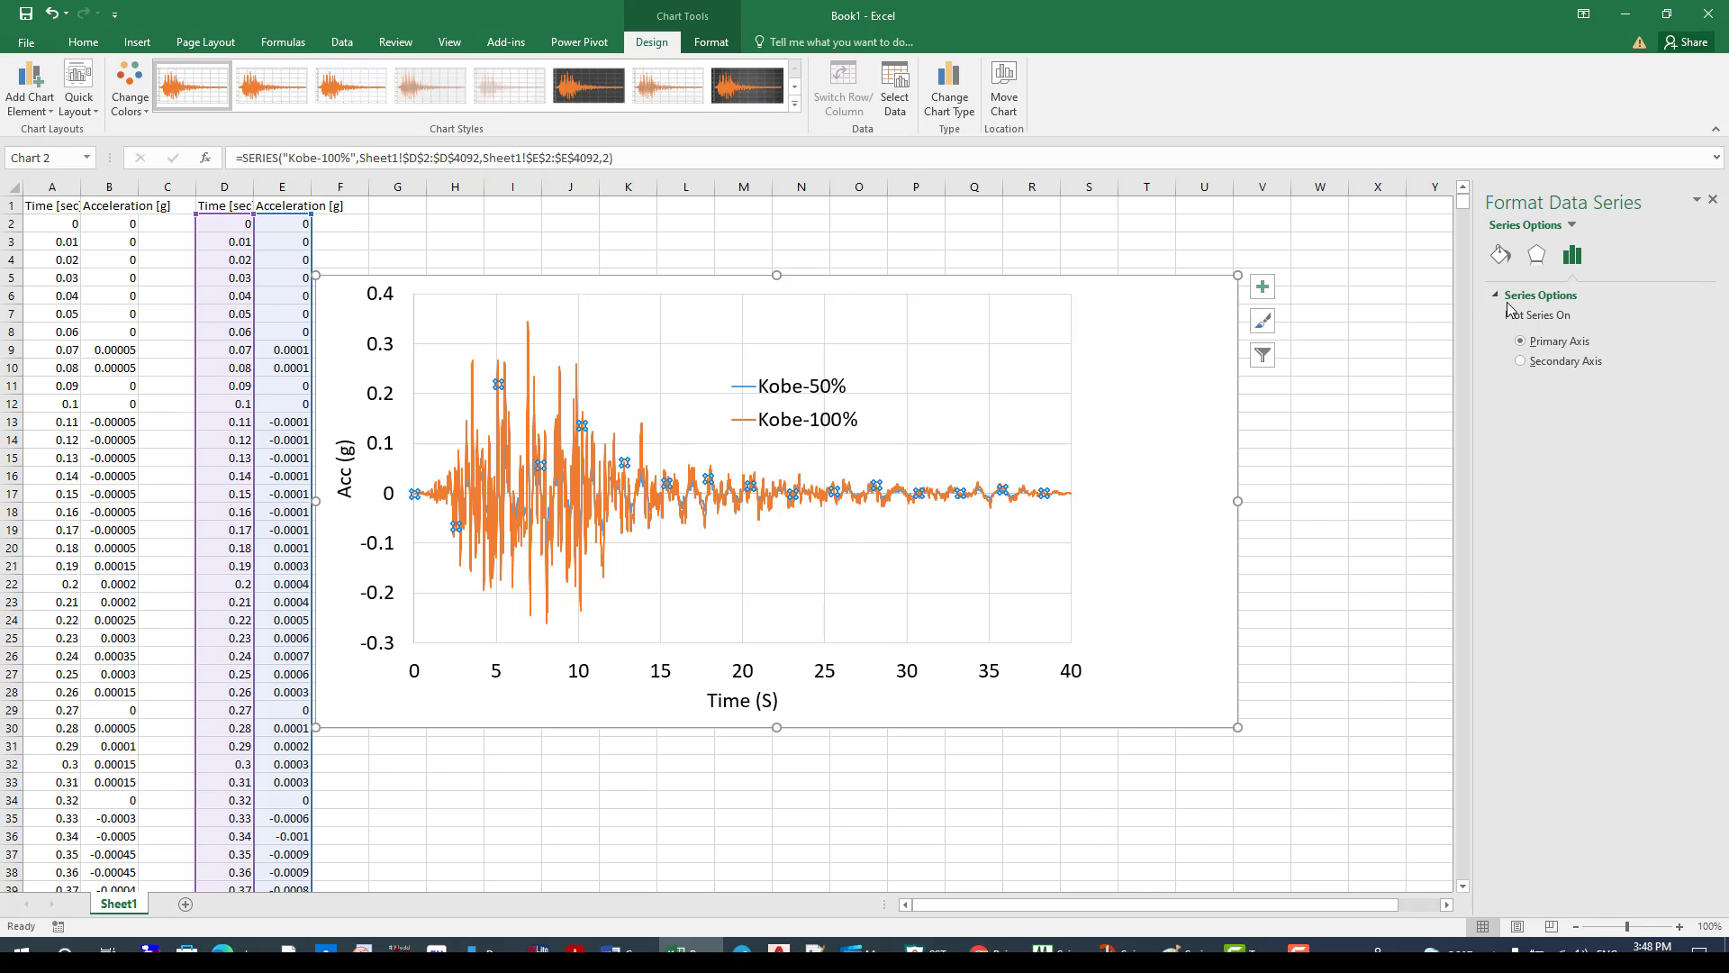
pyautogui.click(1501, 255)
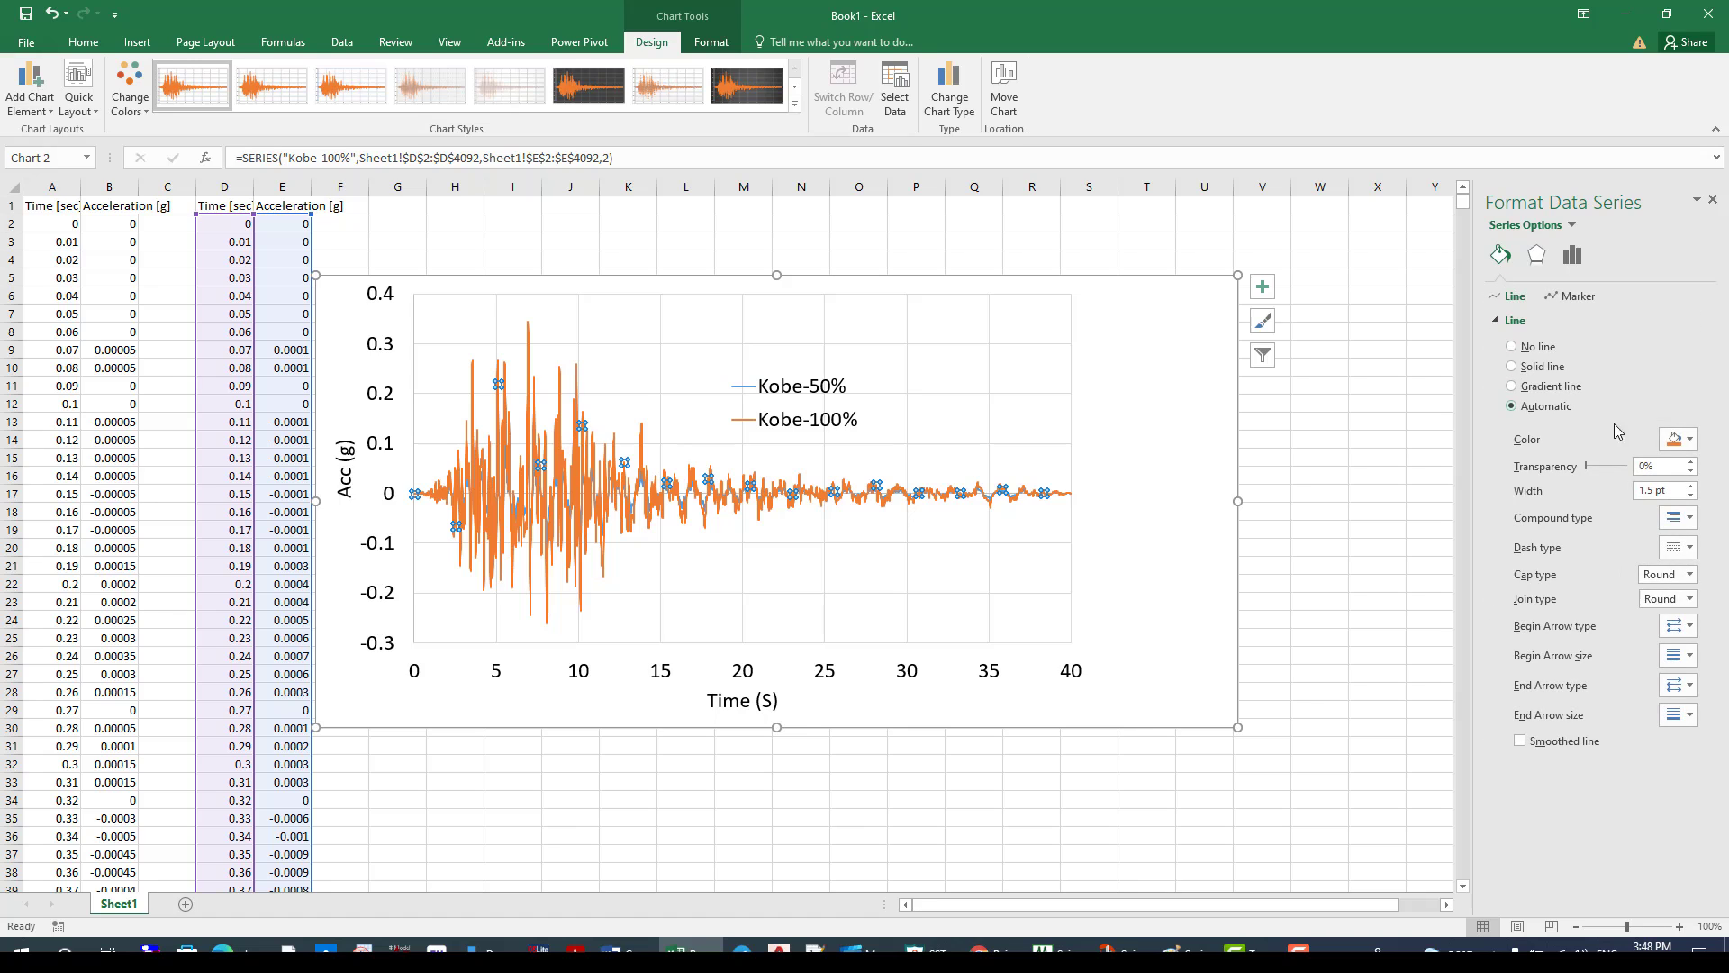
pyautogui.click(1689, 443)
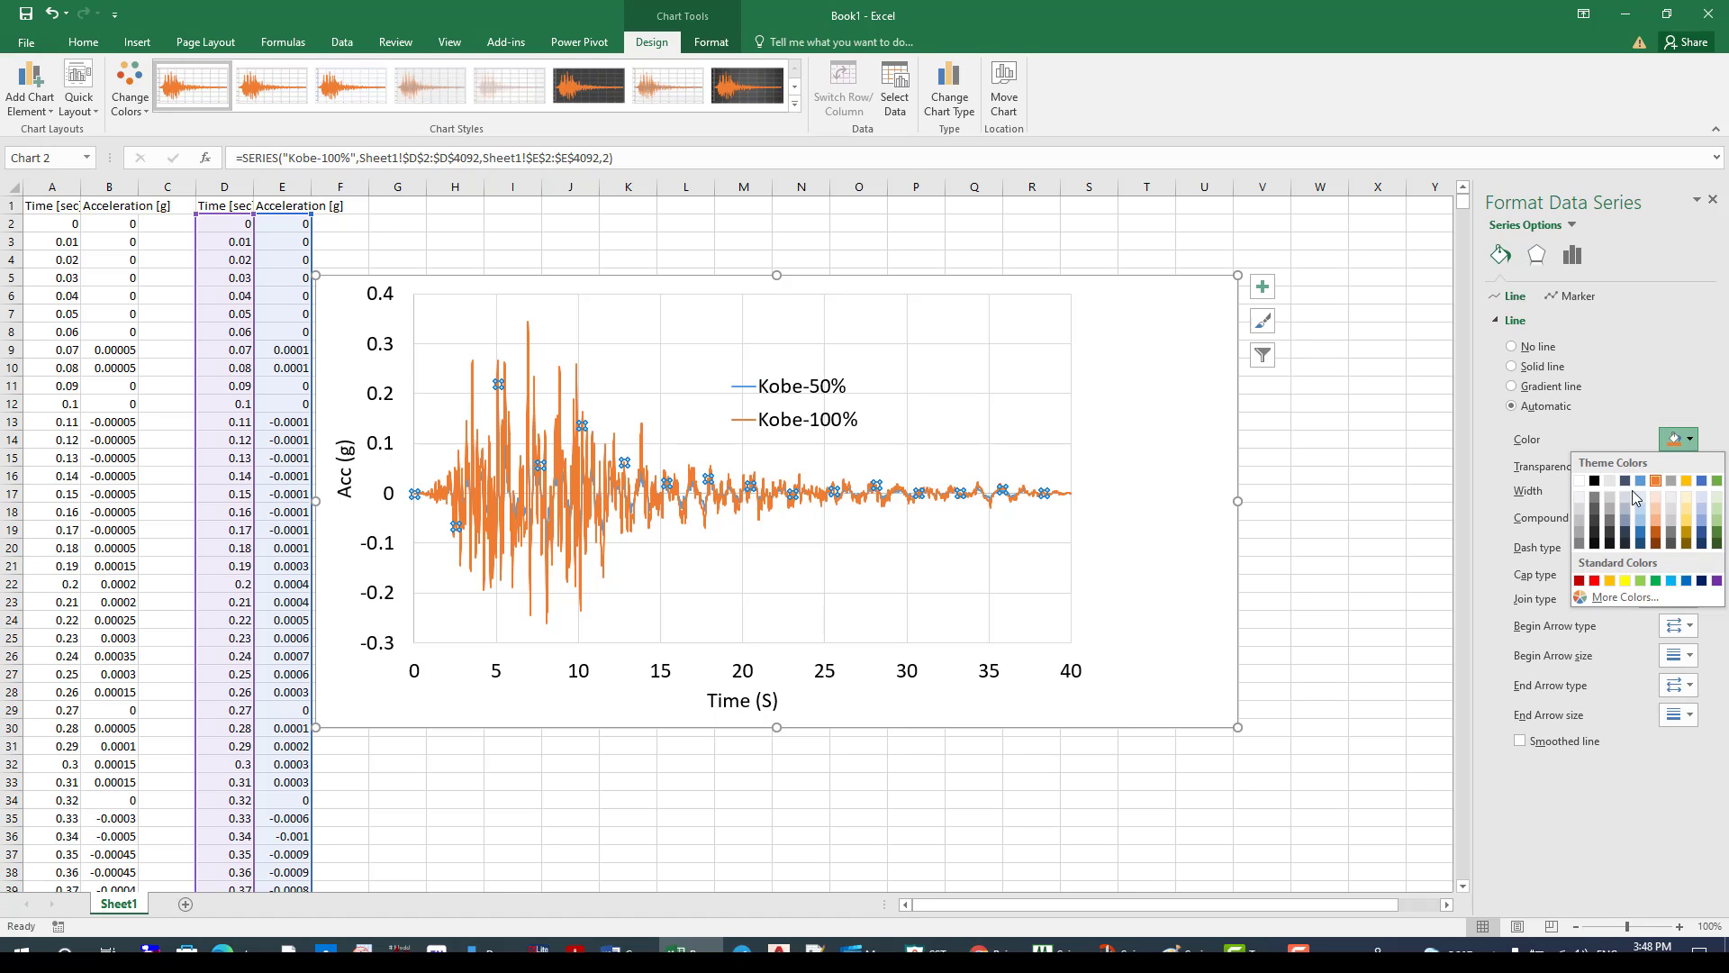
pyautogui.click(1599, 489)
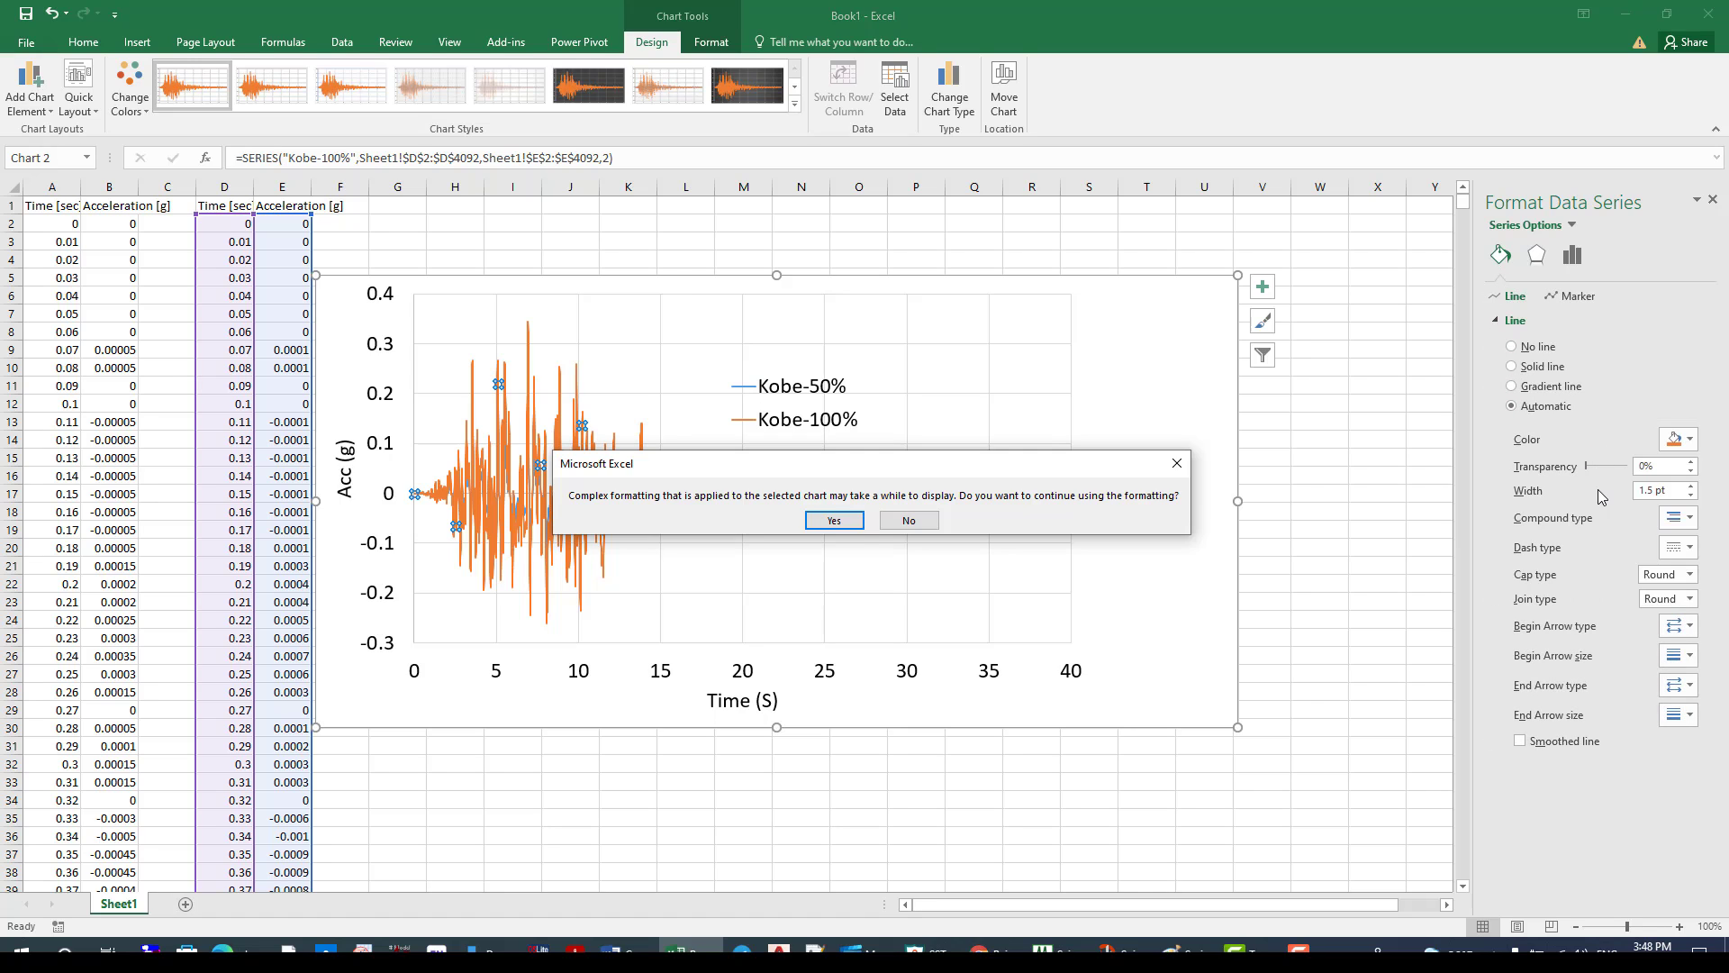
pyautogui.click(855, 528)
pyautogui.click(824, 529)
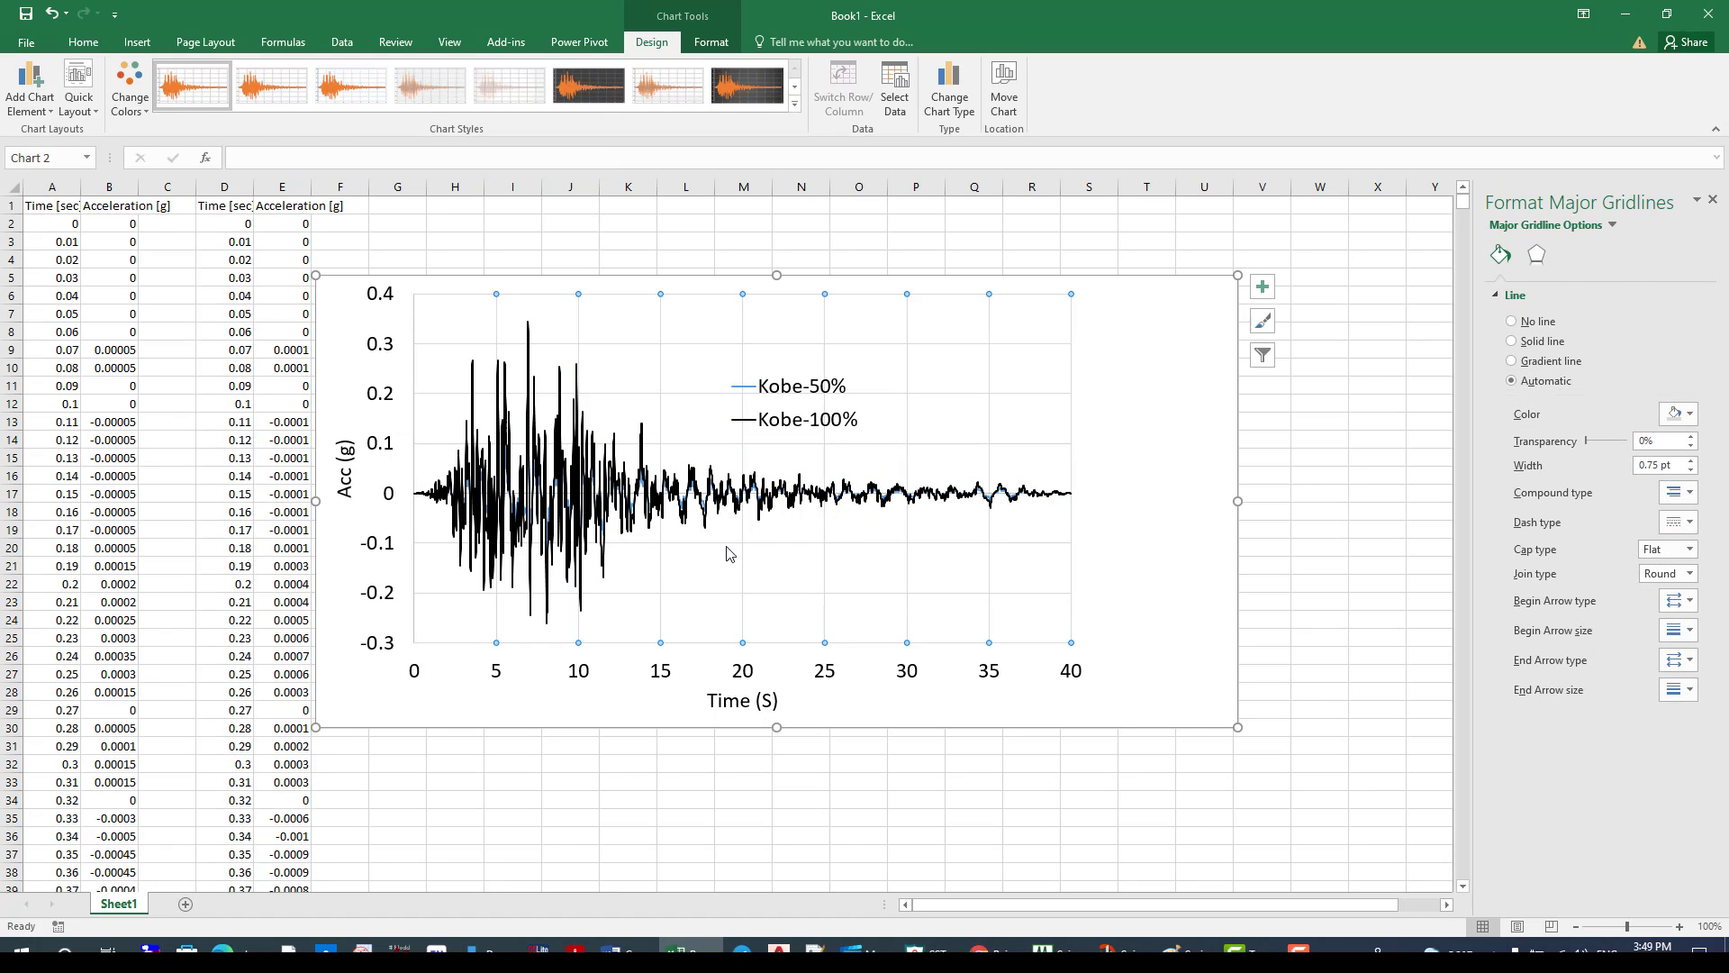
pyautogui.click(684, 509)
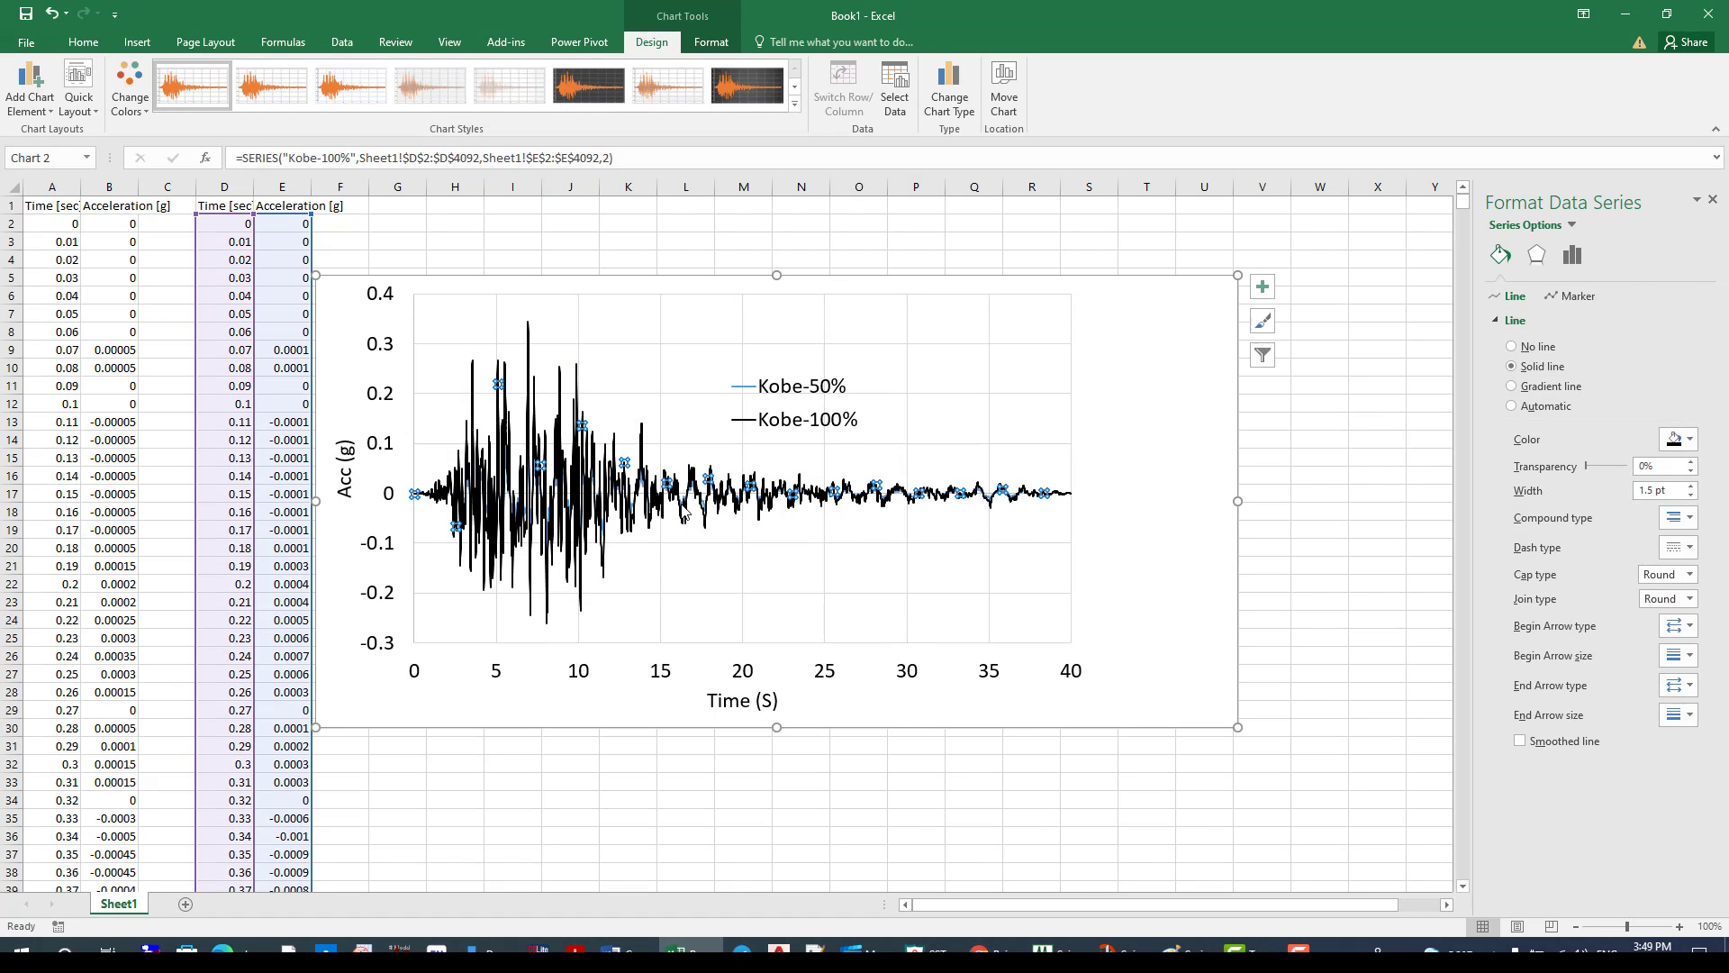
pyautogui.click(683, 510)
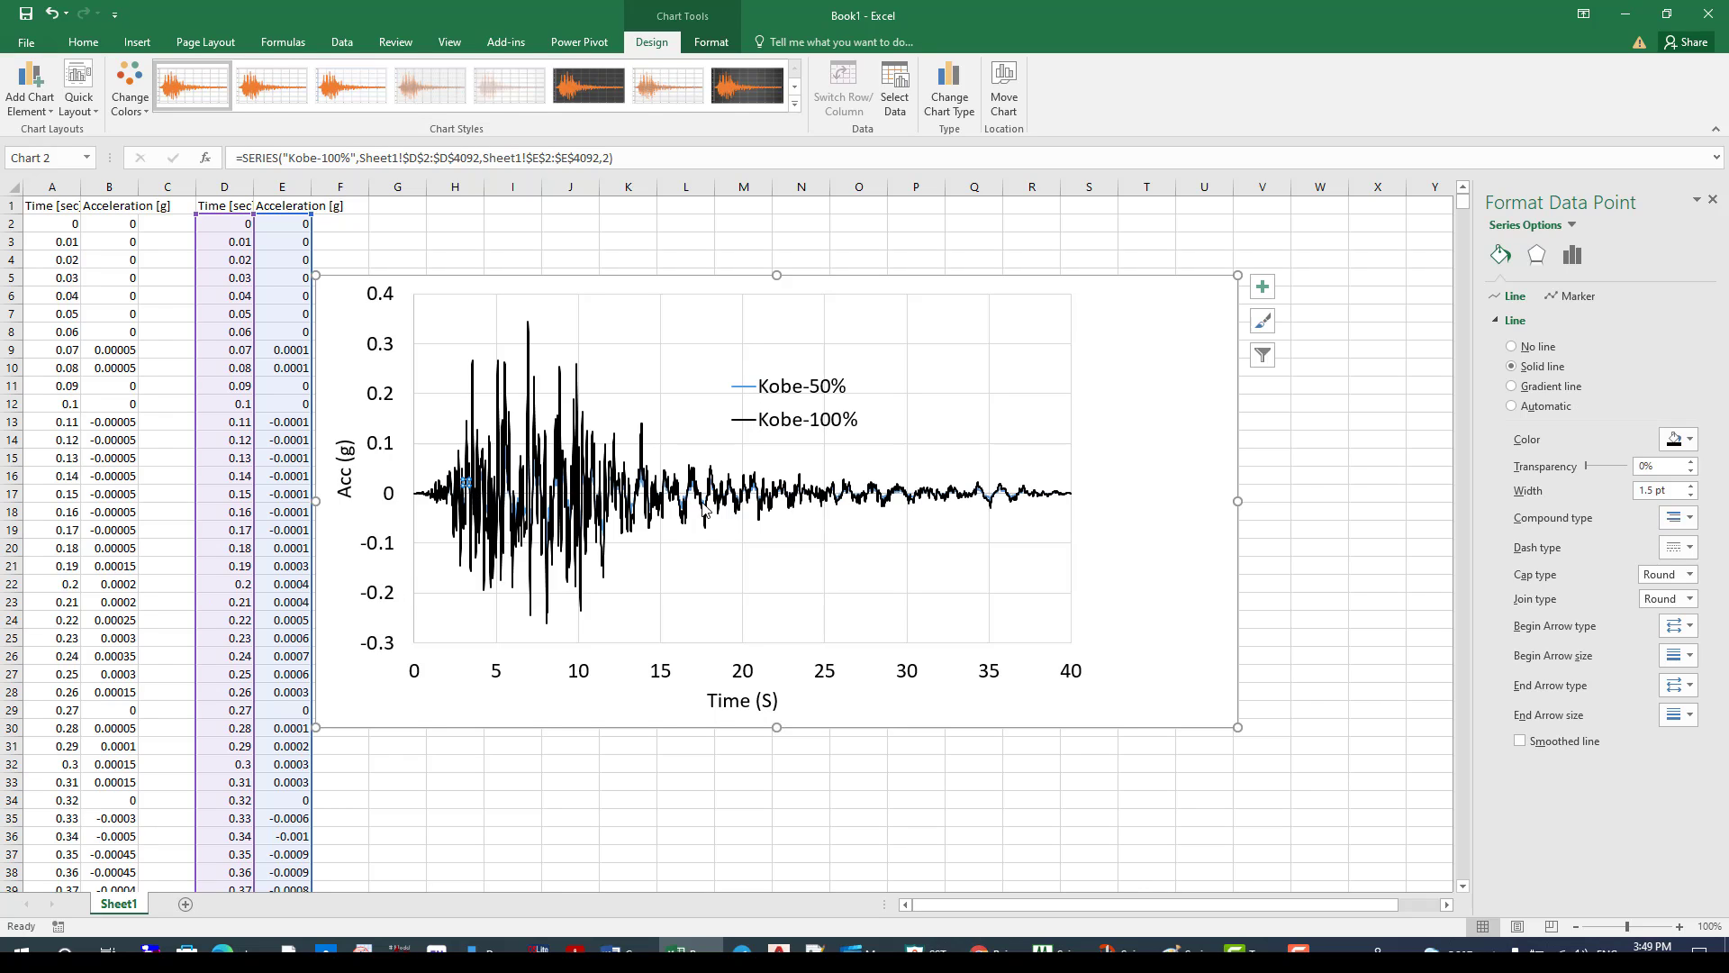
pyautogui.click(677, 499)
# Step: Make the chart narrower by pulling its right edge inward
pyautogui.rightClick(1150, 375)
pyautogui.click(1128, 465)
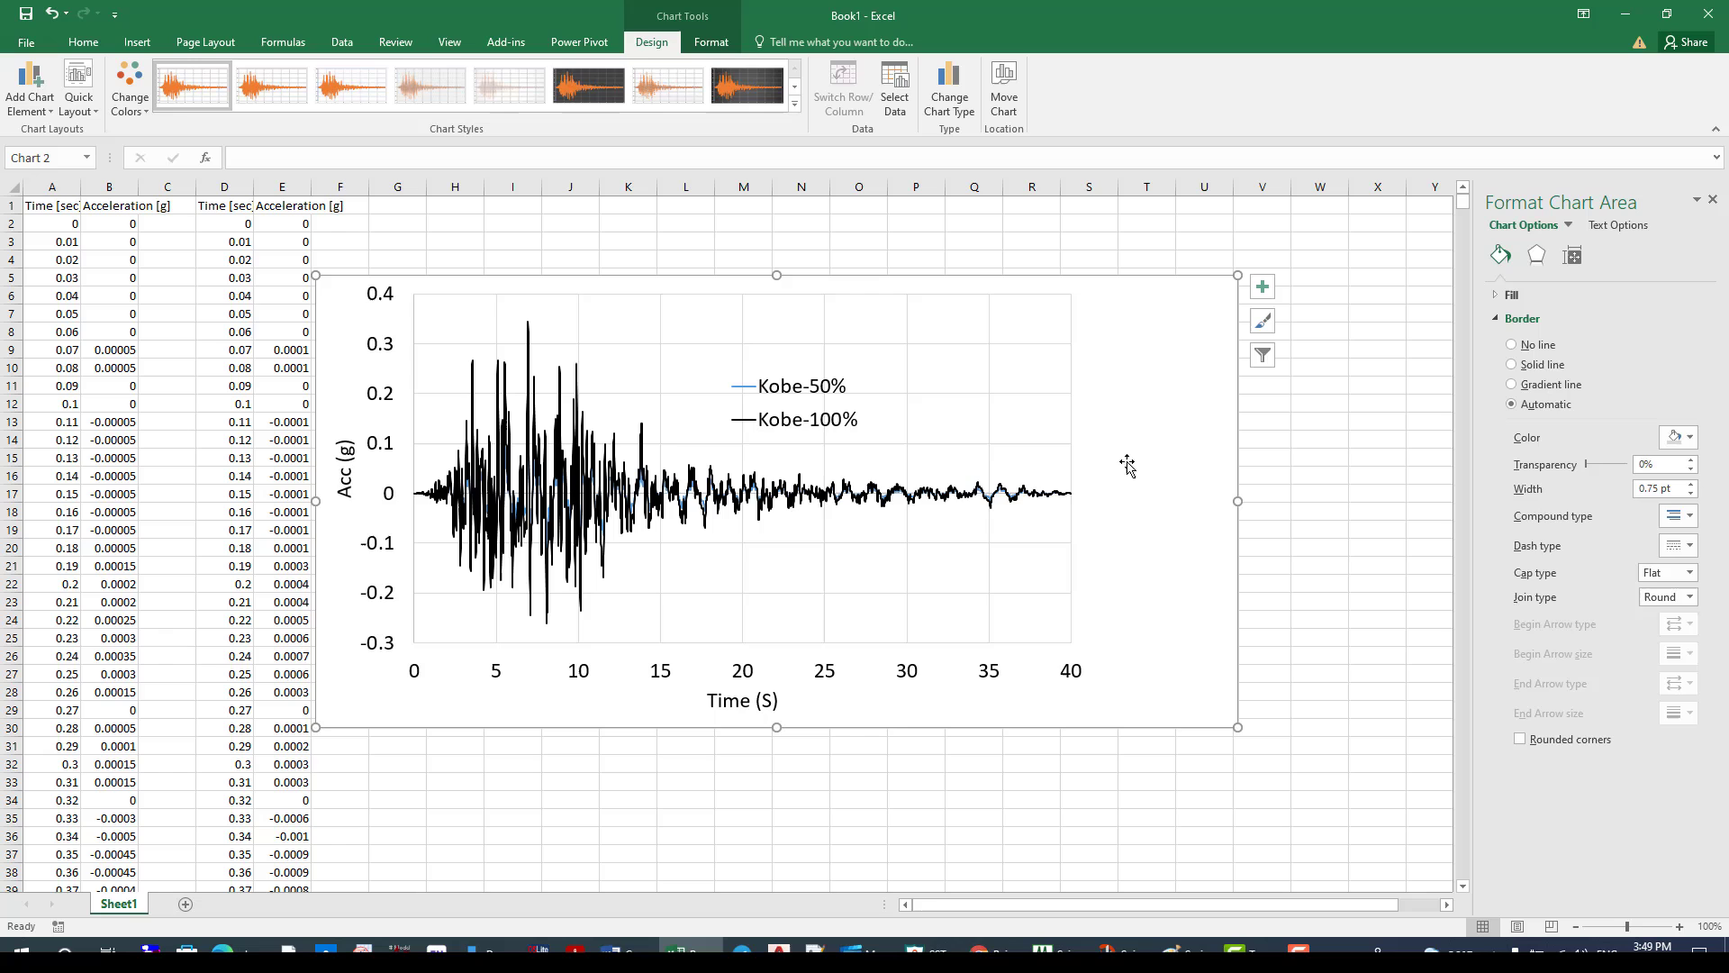
pyautogui.moveTo(1235, 502); pyautogui.dragTo(1118, 497)
# Step: Widen the plot area so the traces fill the chart out to 40 seconds
pyautogui.click(952, 464)
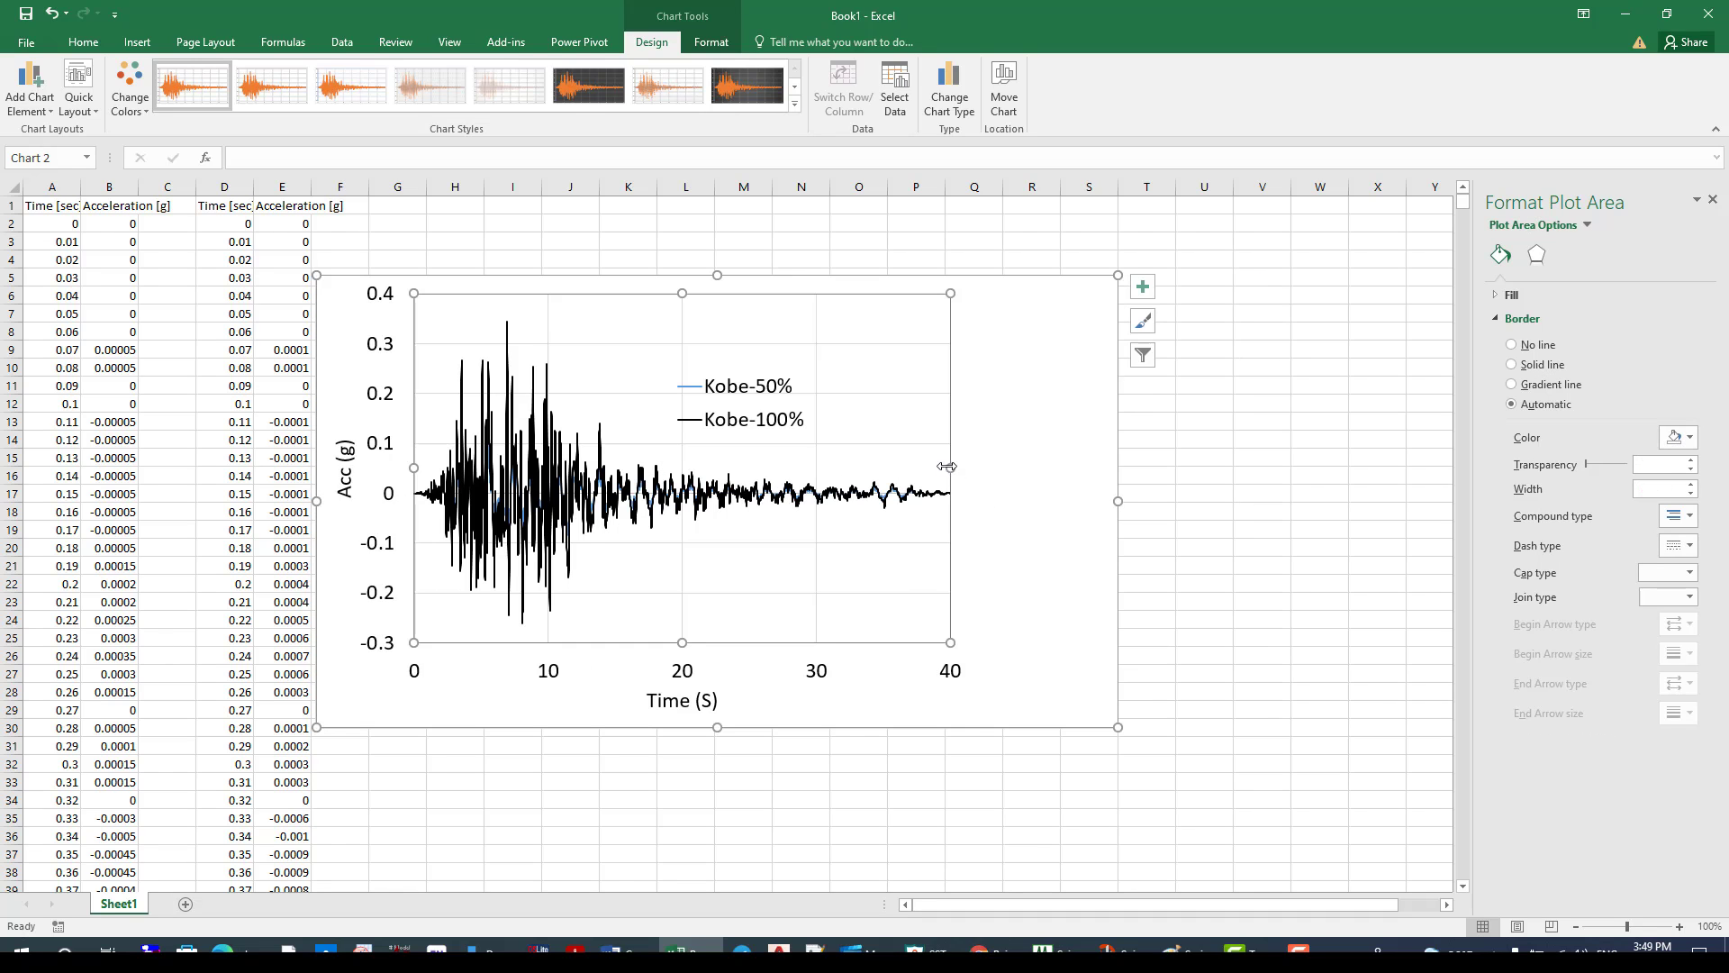
pyautogui.moveTo(948, 471); pyautogui.dragTo(960, 472)
pyautogui.click(960, 472)
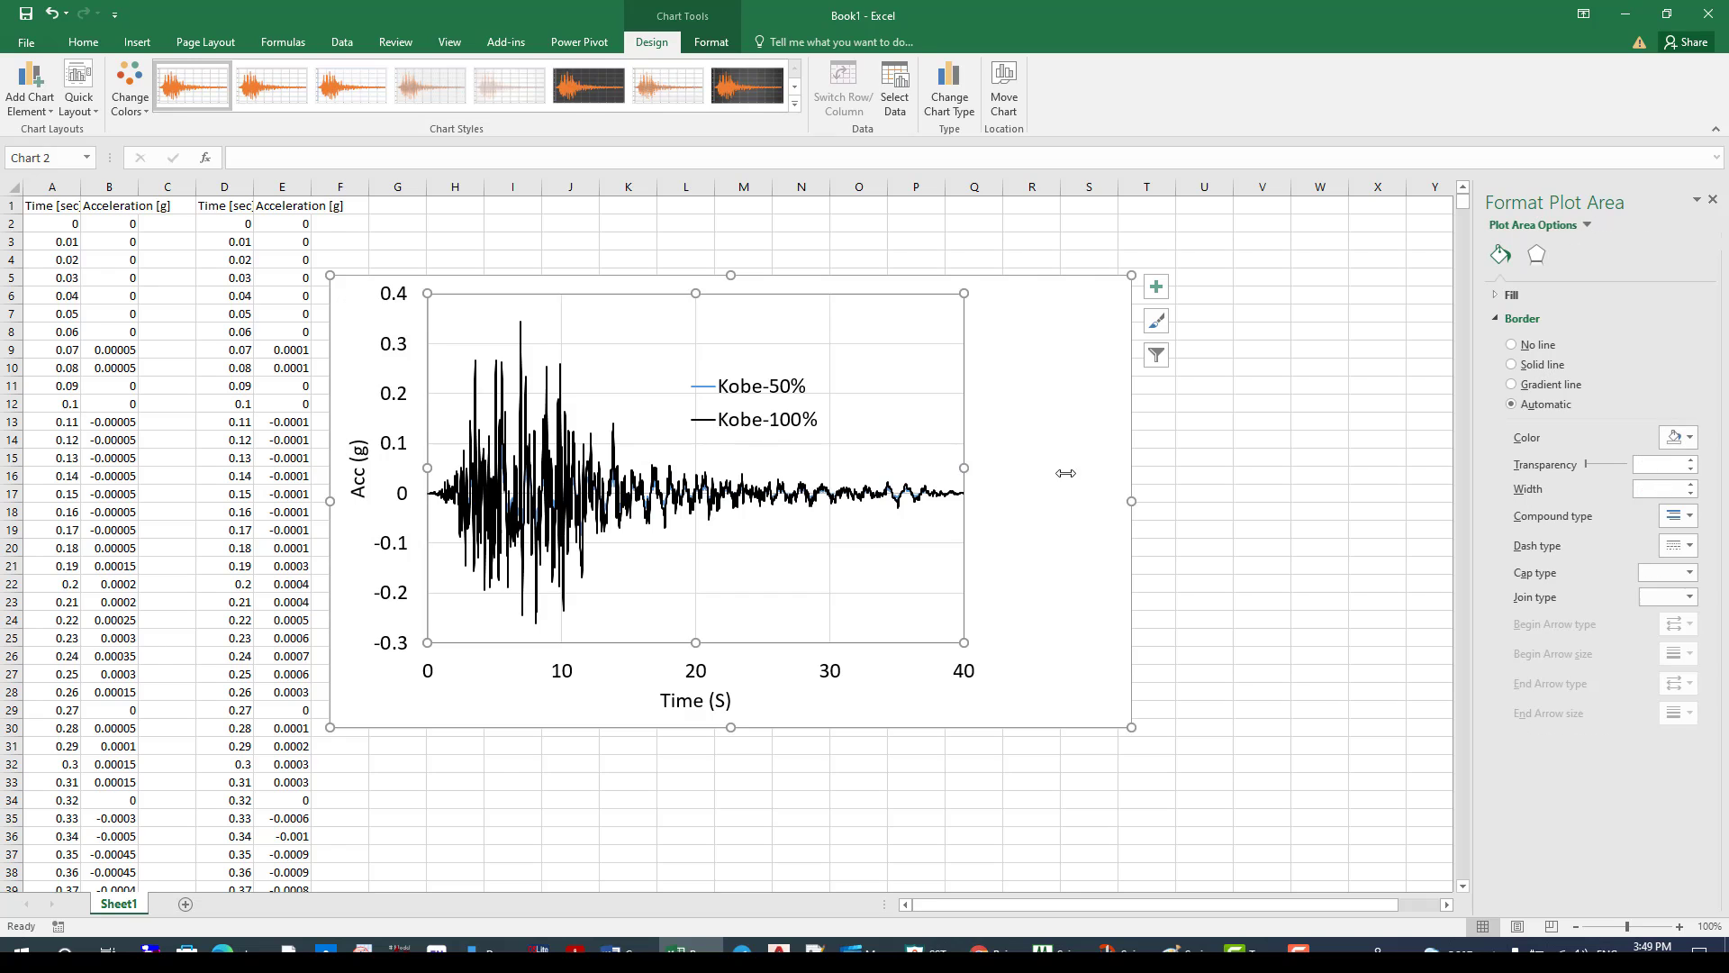
pyautogui.moveTo(1072, 471); pyautogui.dragTo(1073, 474)
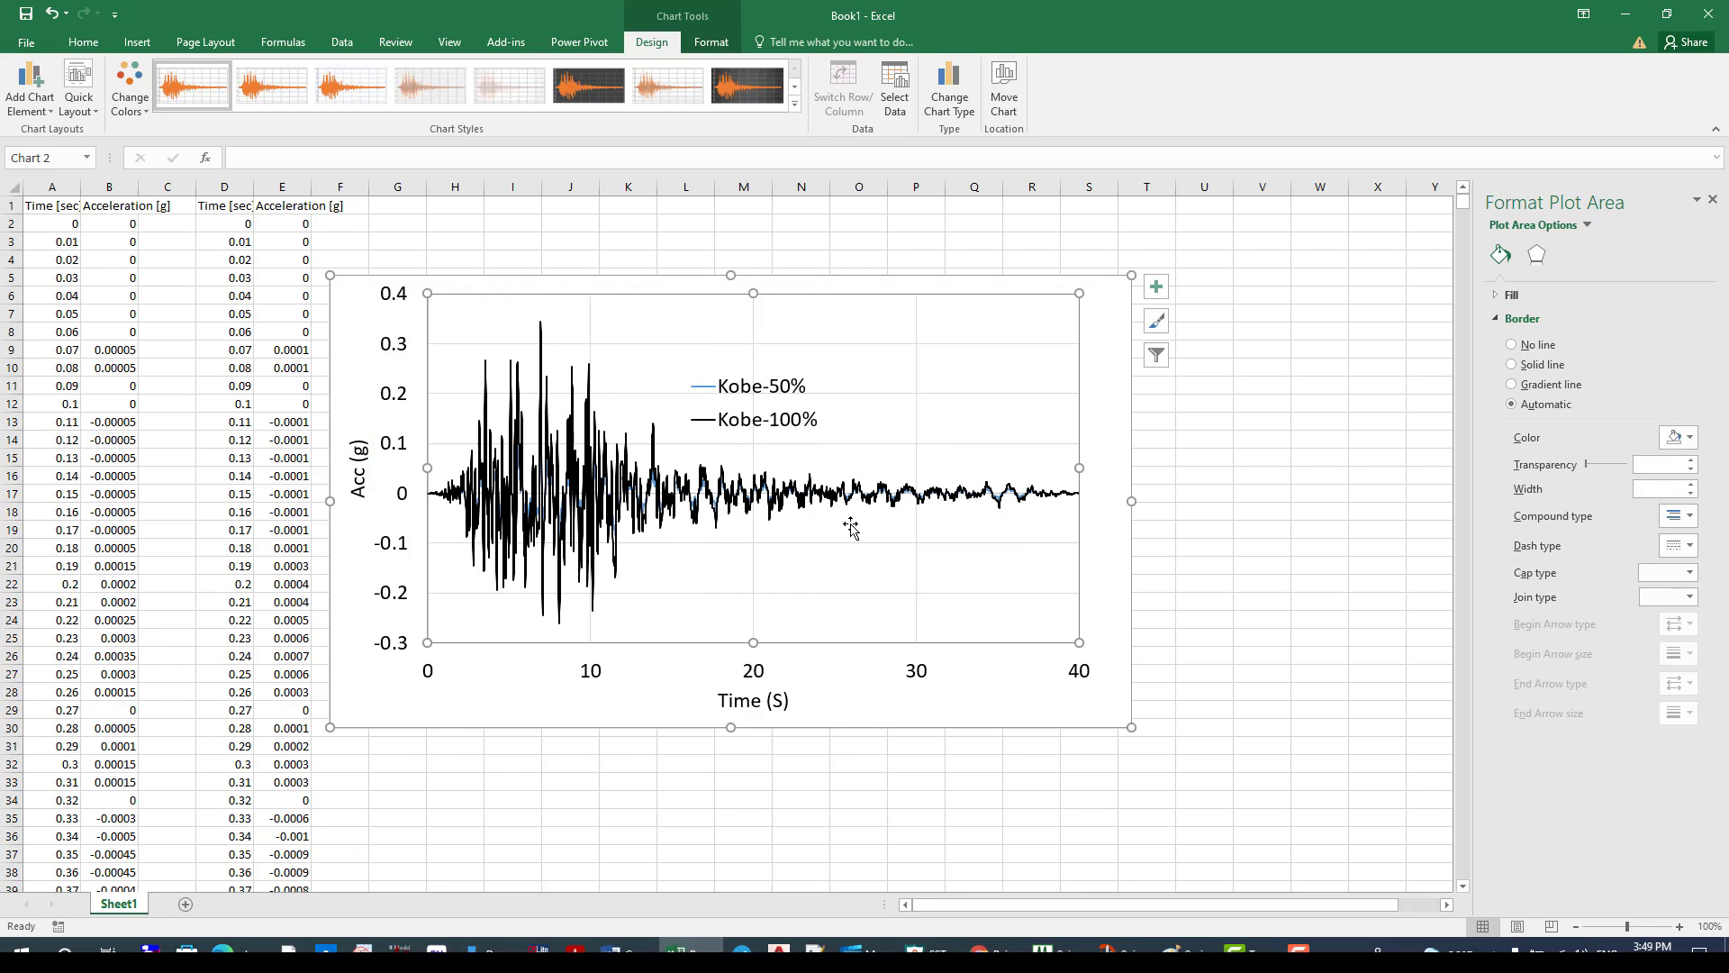
pyautogui.rightClick(753, 496)
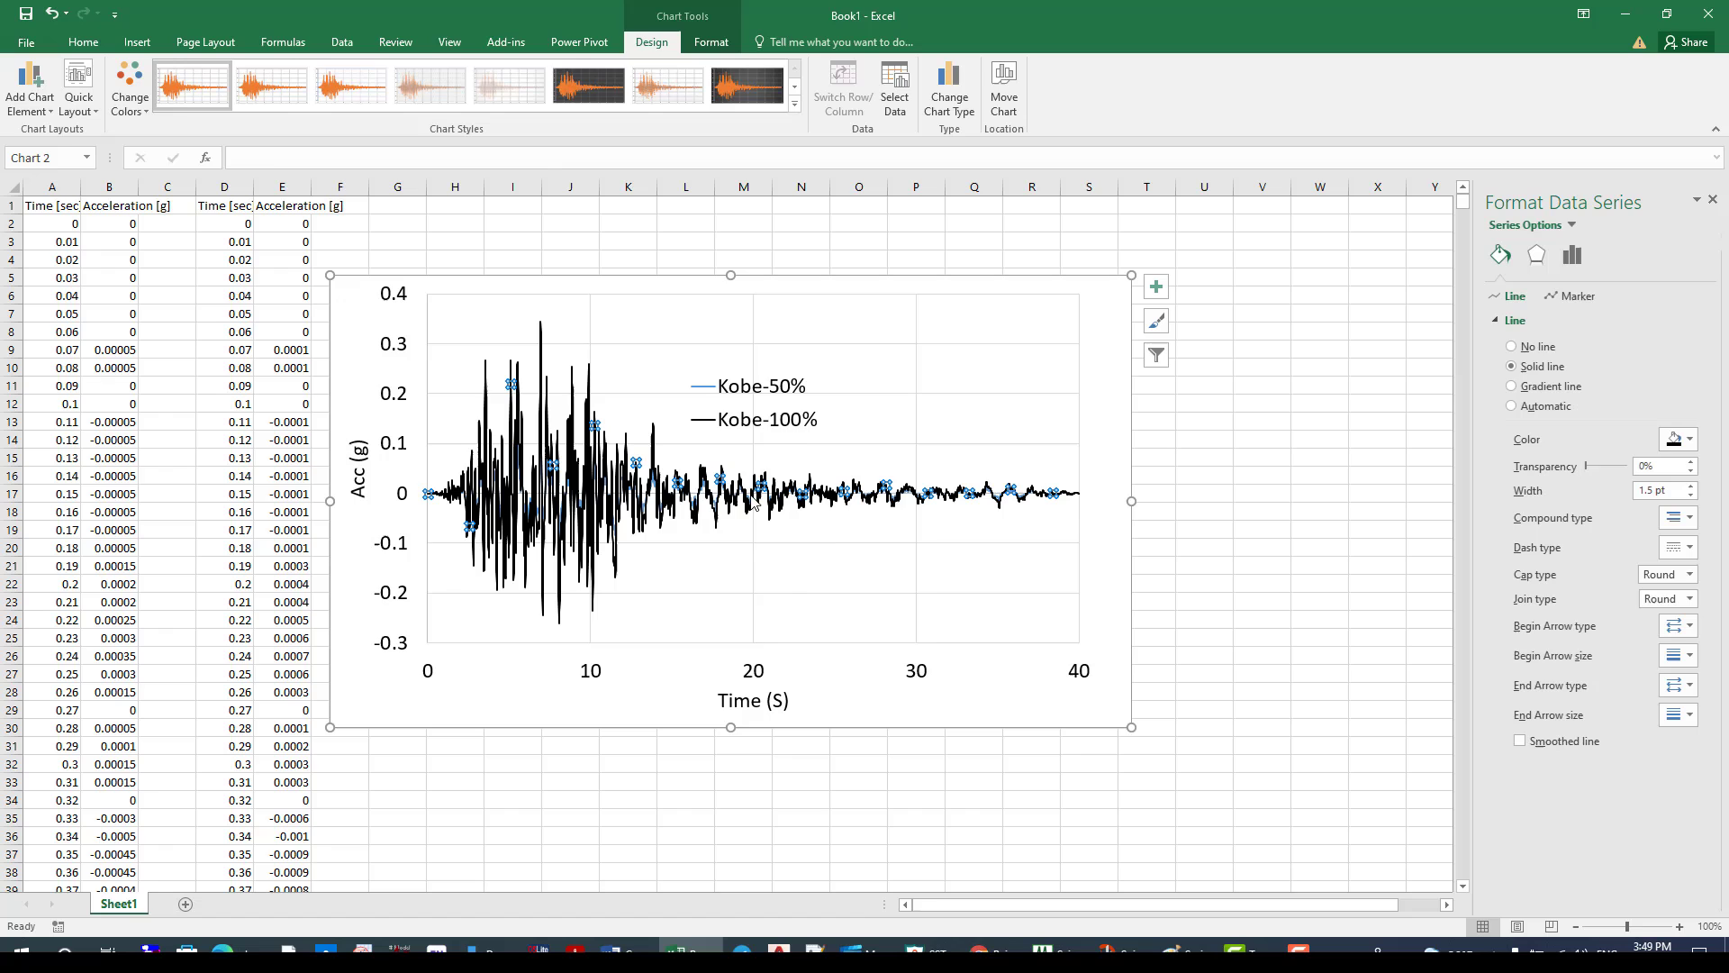
# Step: Make the Kobe-50% trace a red line 2 pt wide
pyautogui.click(812, 574)
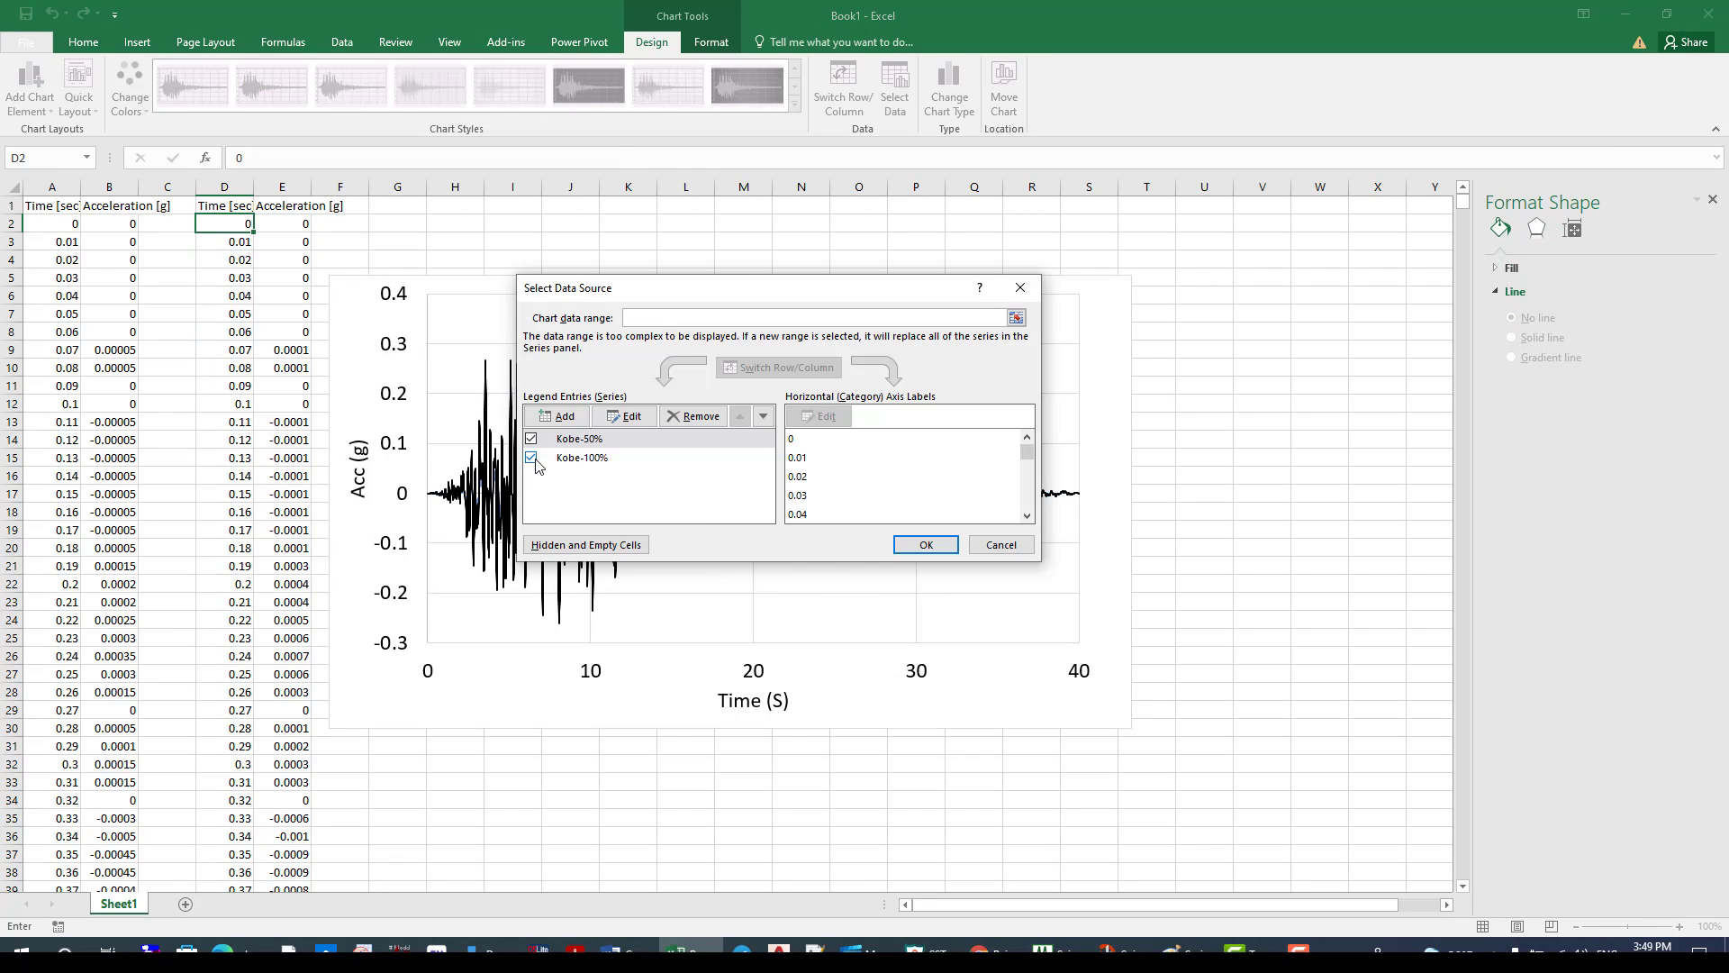
pyautogui.click(535, 464)
pyautogui.click(925, 544)
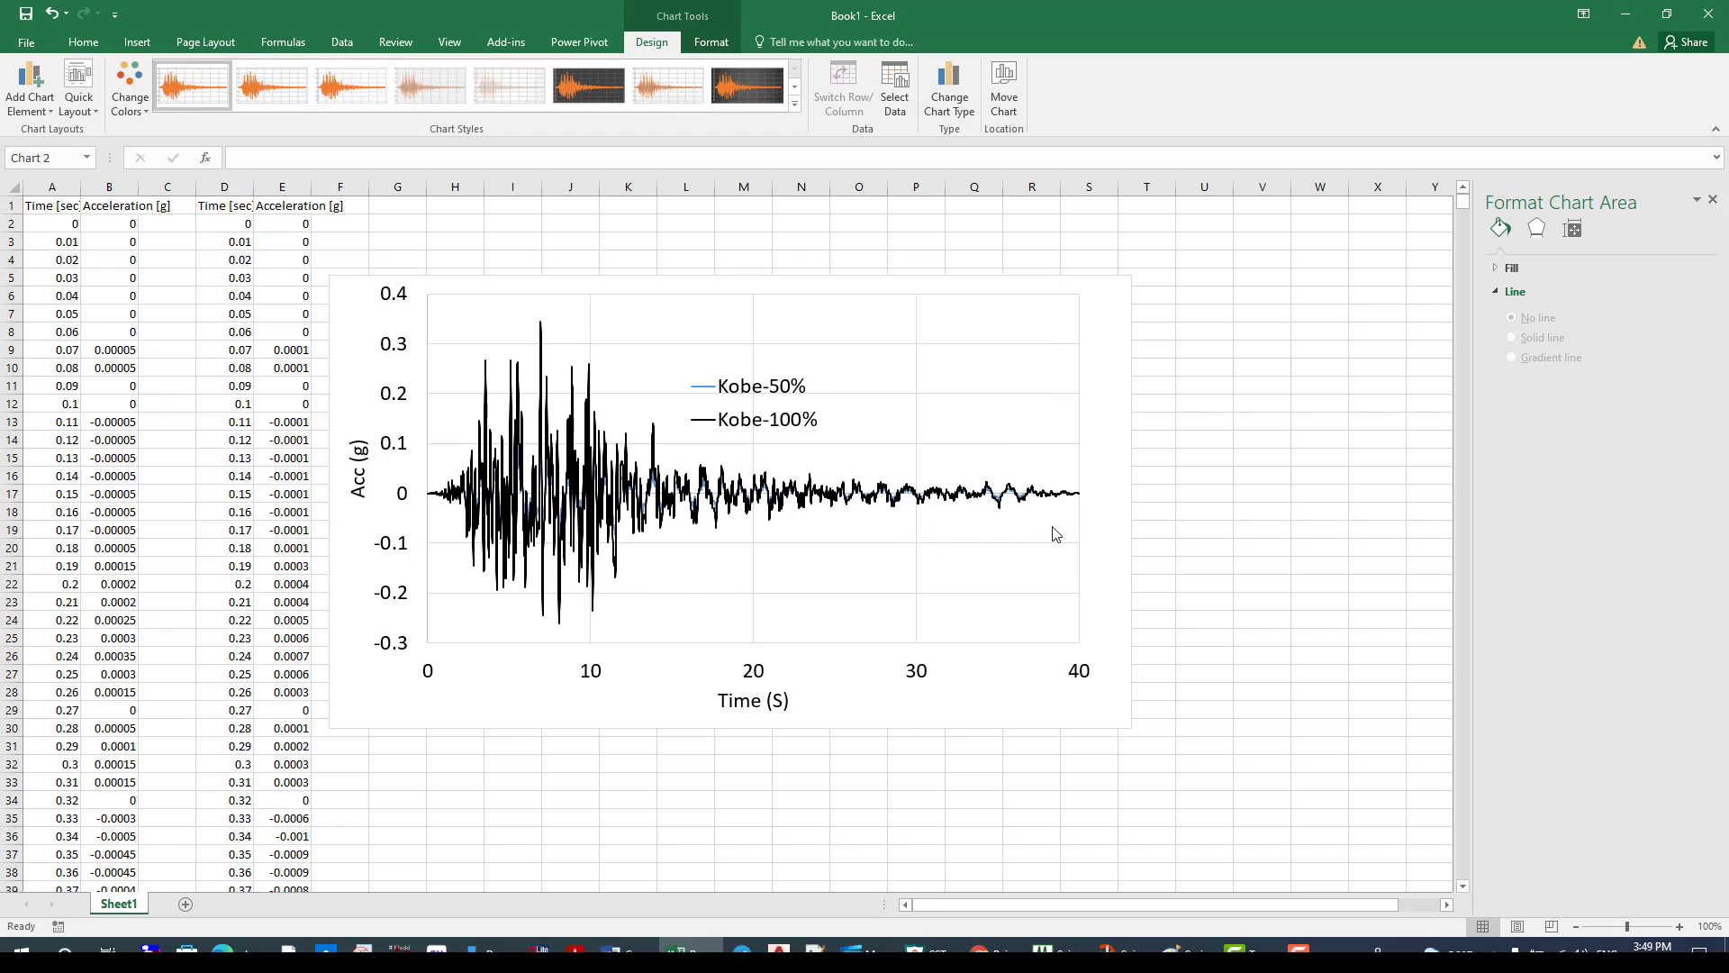
pyautogui.click(867, 493)
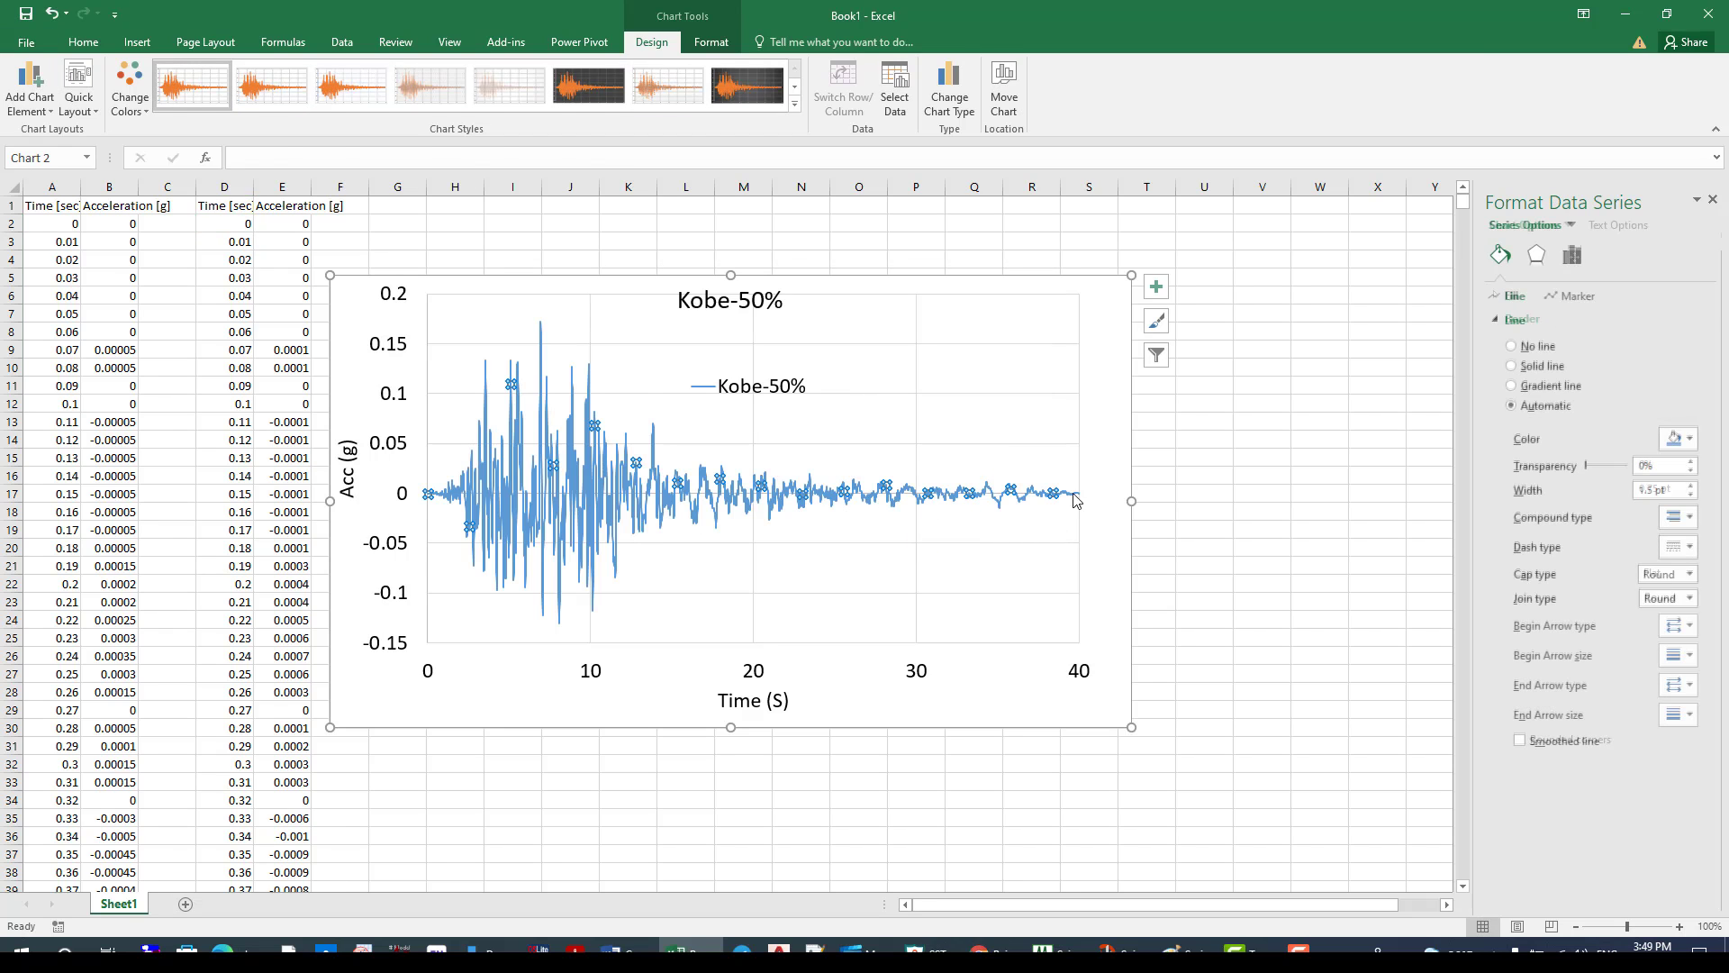
pyautogui.click(1673, 439)
pyautogui.click(1595, 581)
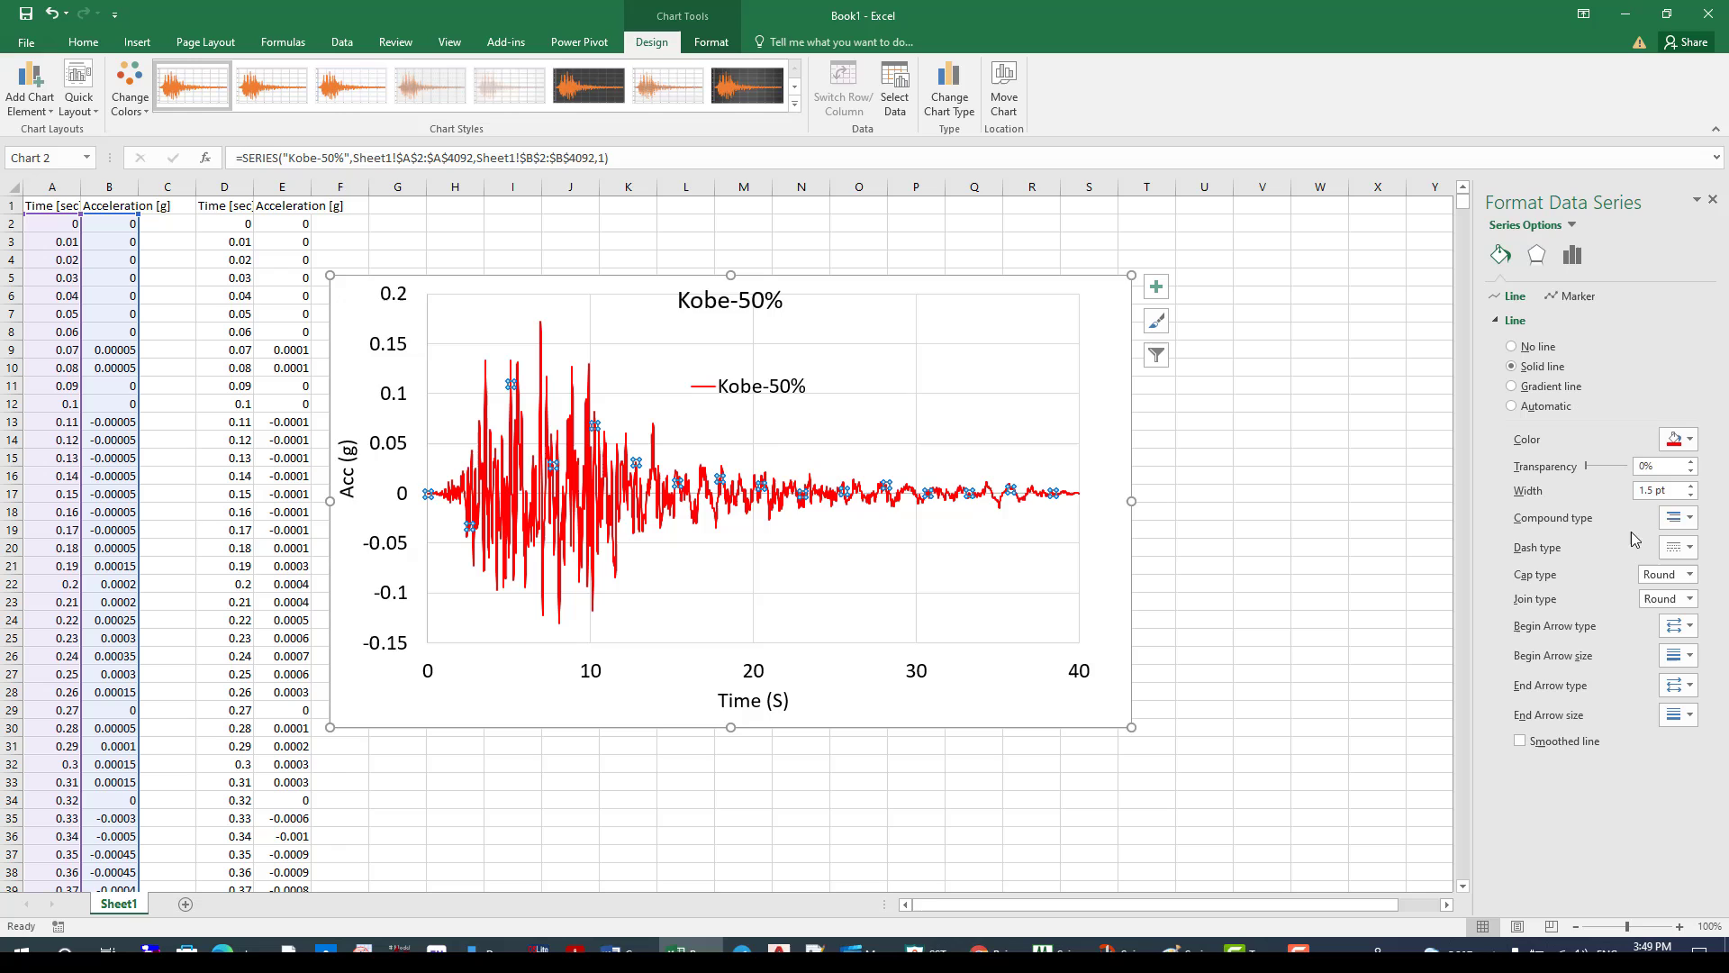
pyautogui.click(1691, 487)
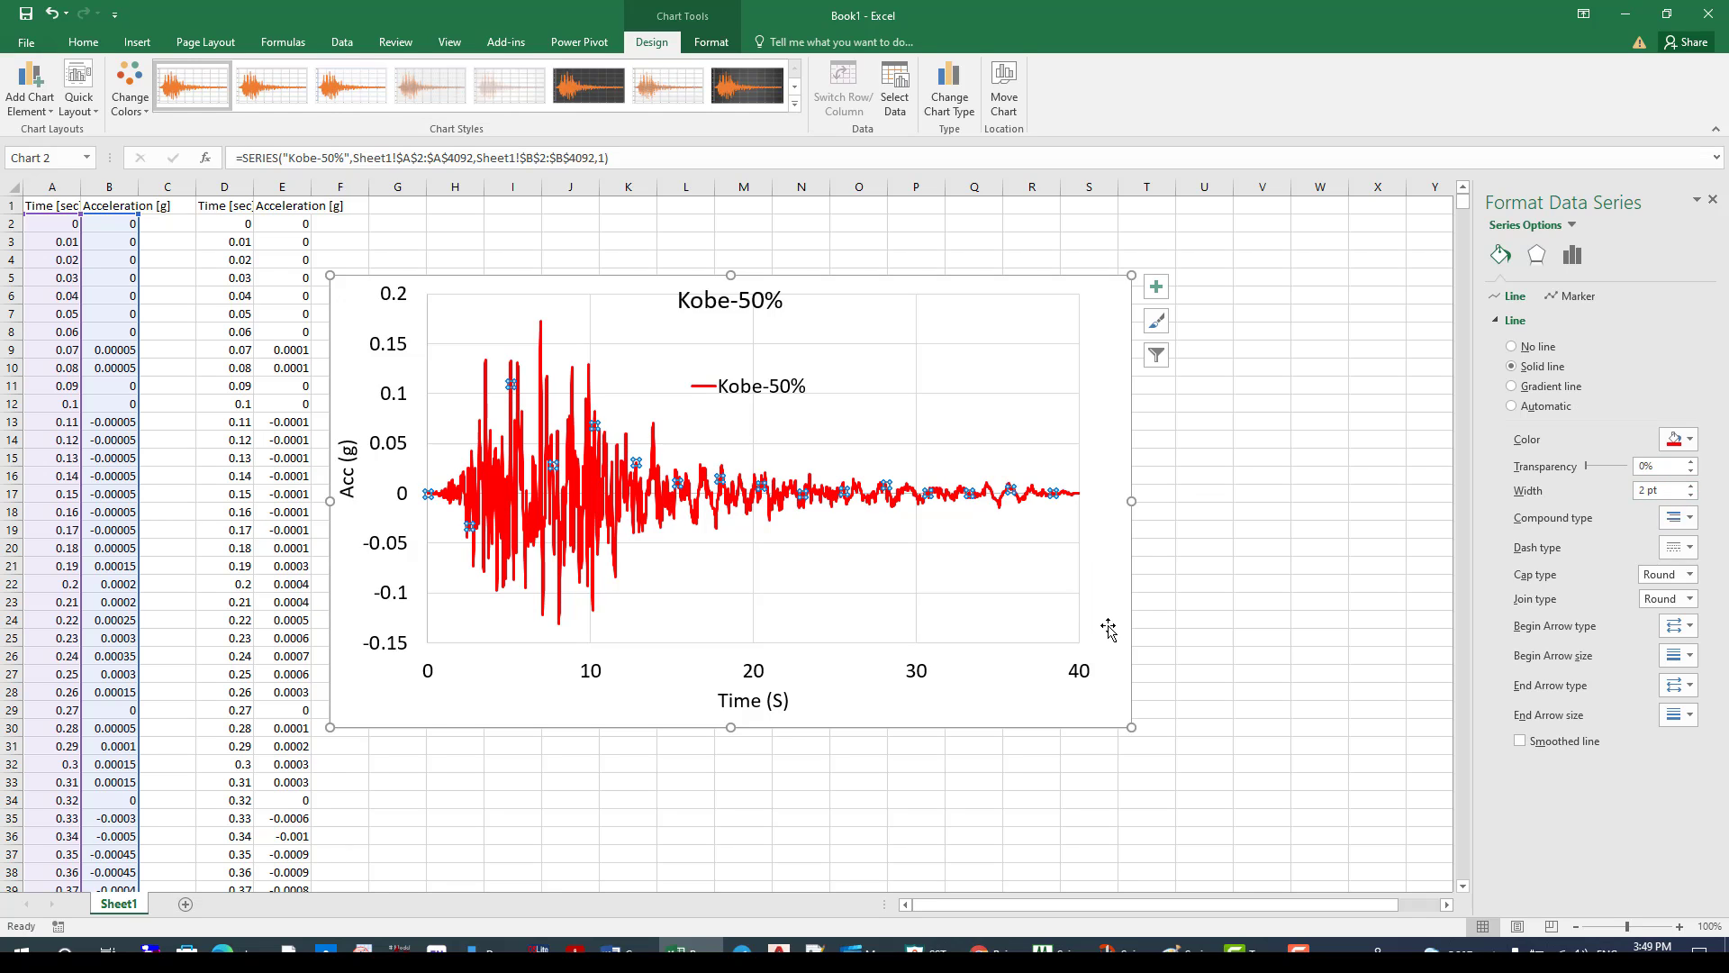
pyautogui.click(1045, 535)
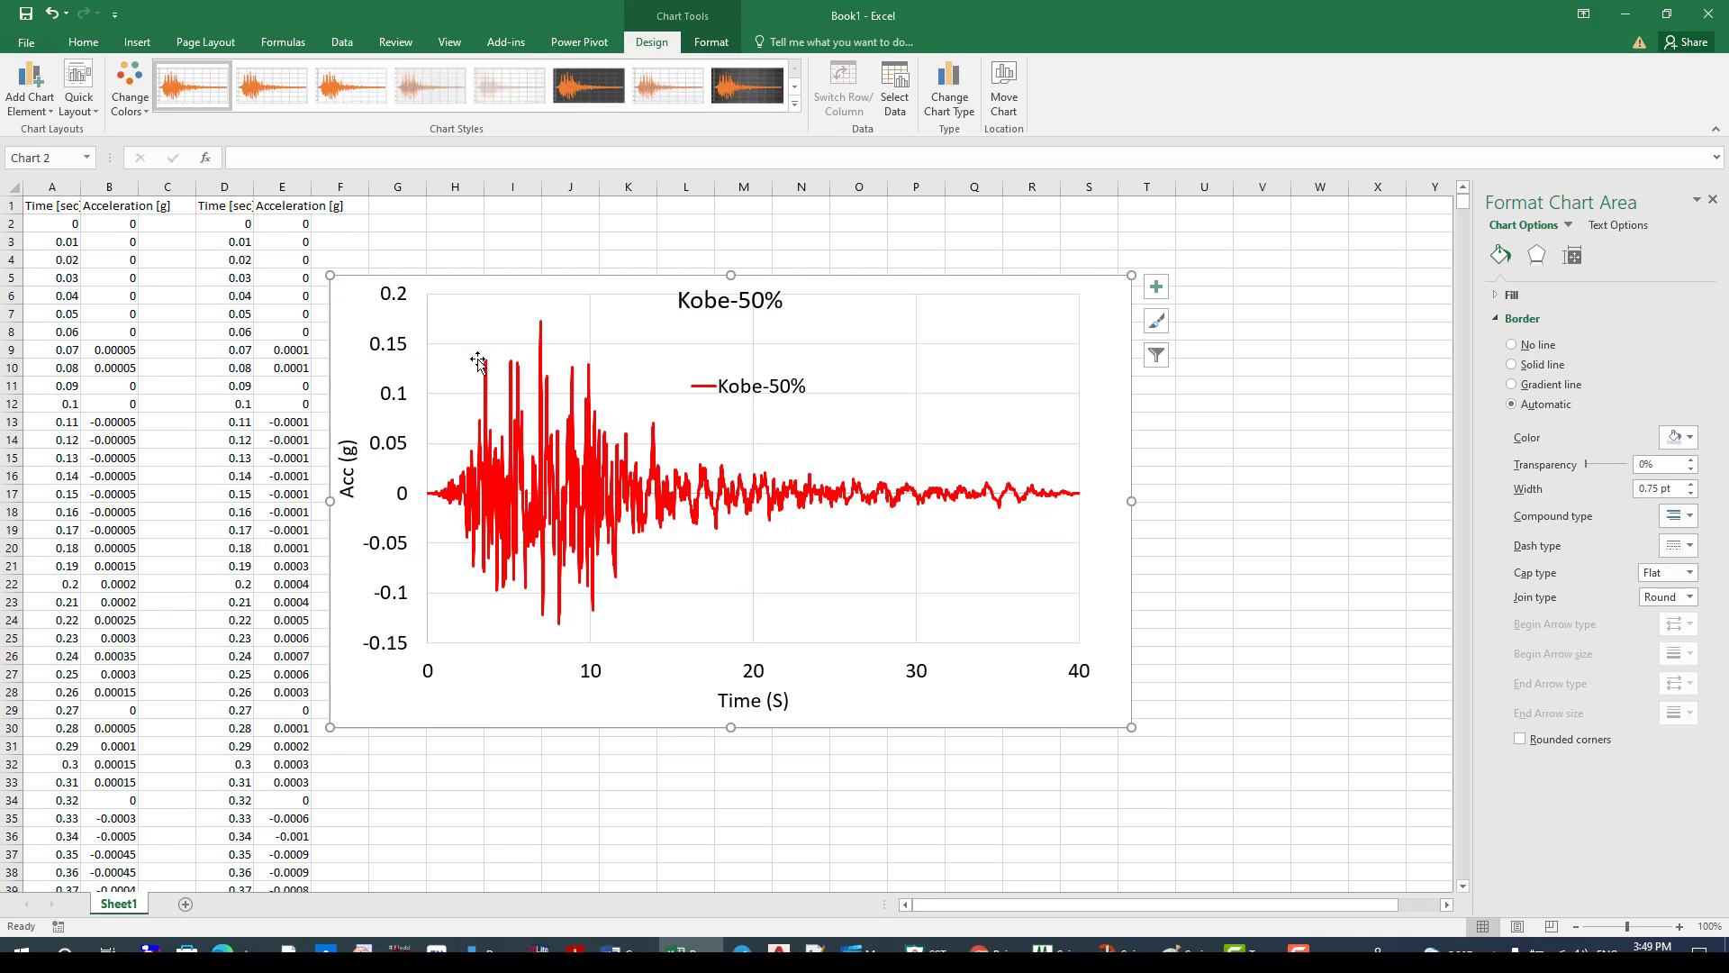
# Step: Re-check Kobe-100% in Select Data so red and black traces plot together
pyautogui.rightClick(1085, 390)
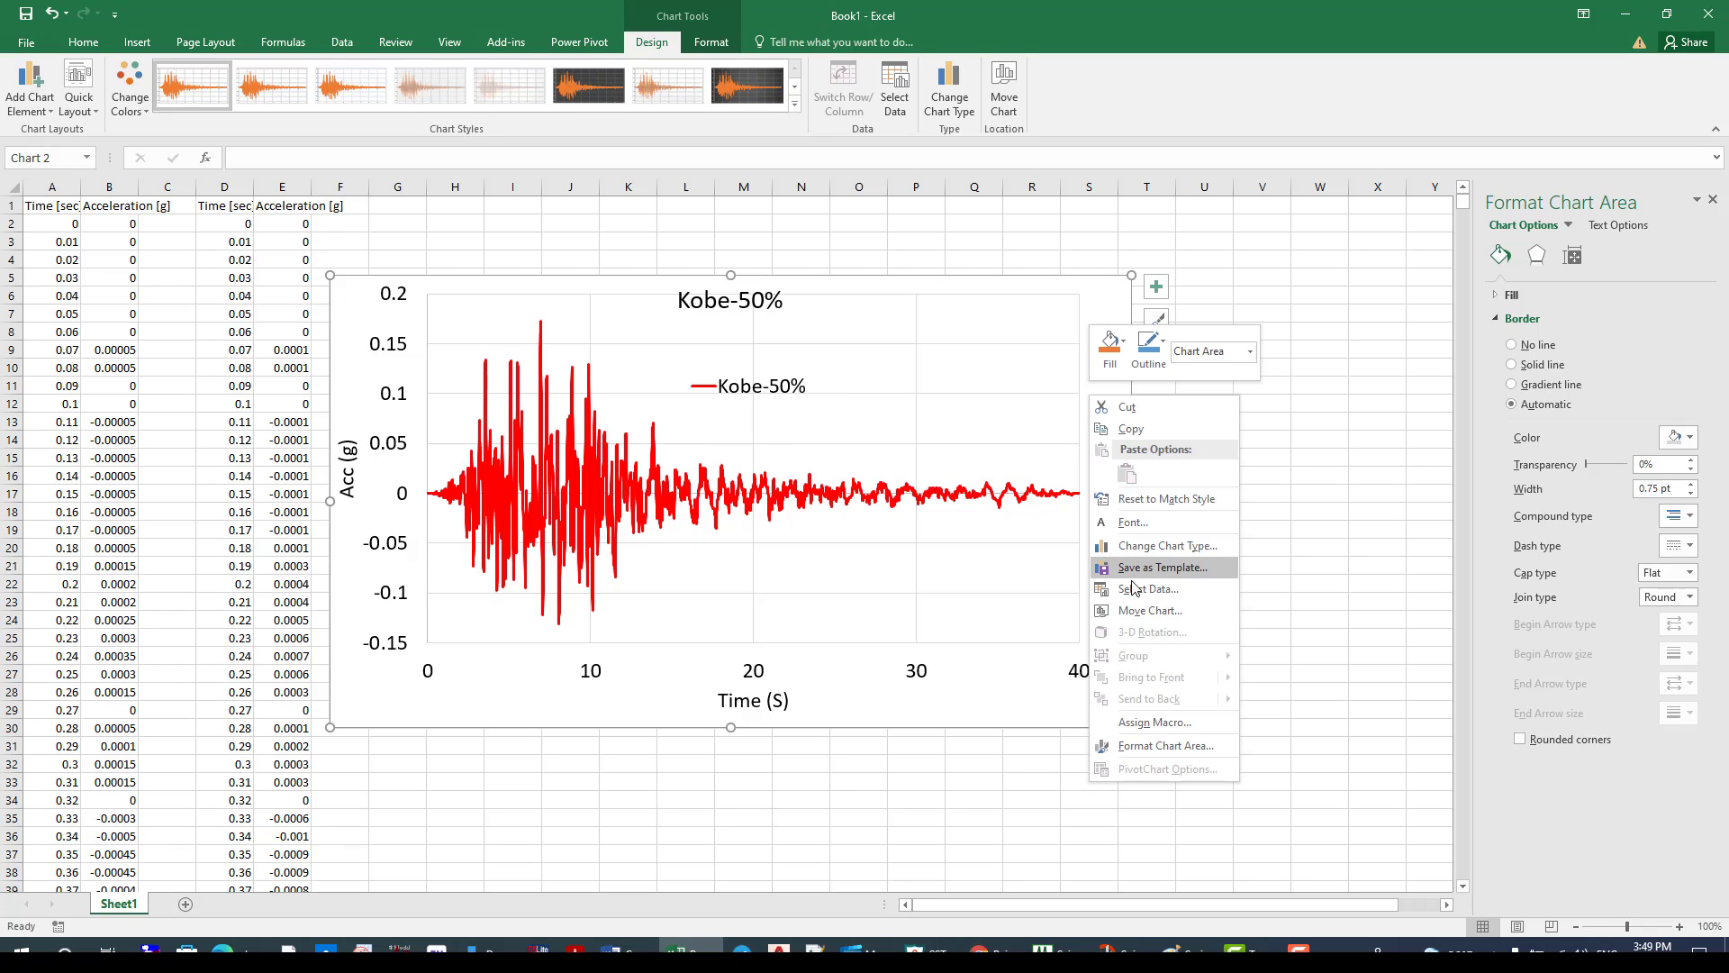
pyautogui.click(1139, 592)
pyautogui.click(582, 458)
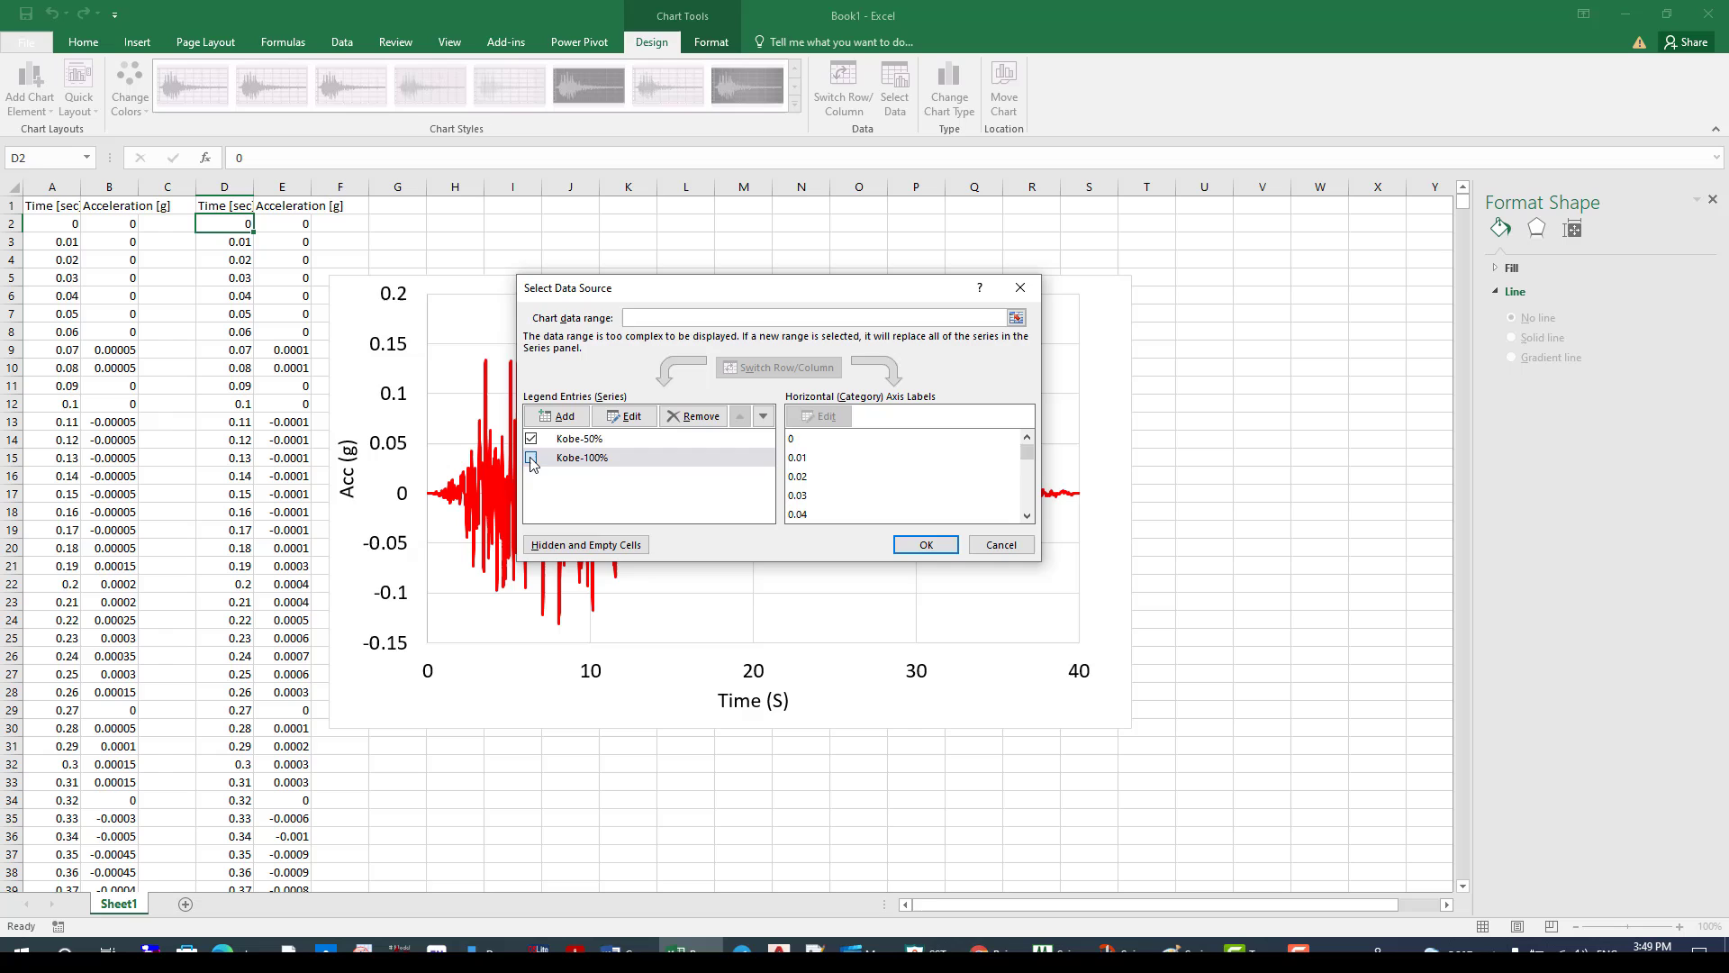
pyautogui.click(926, 544)
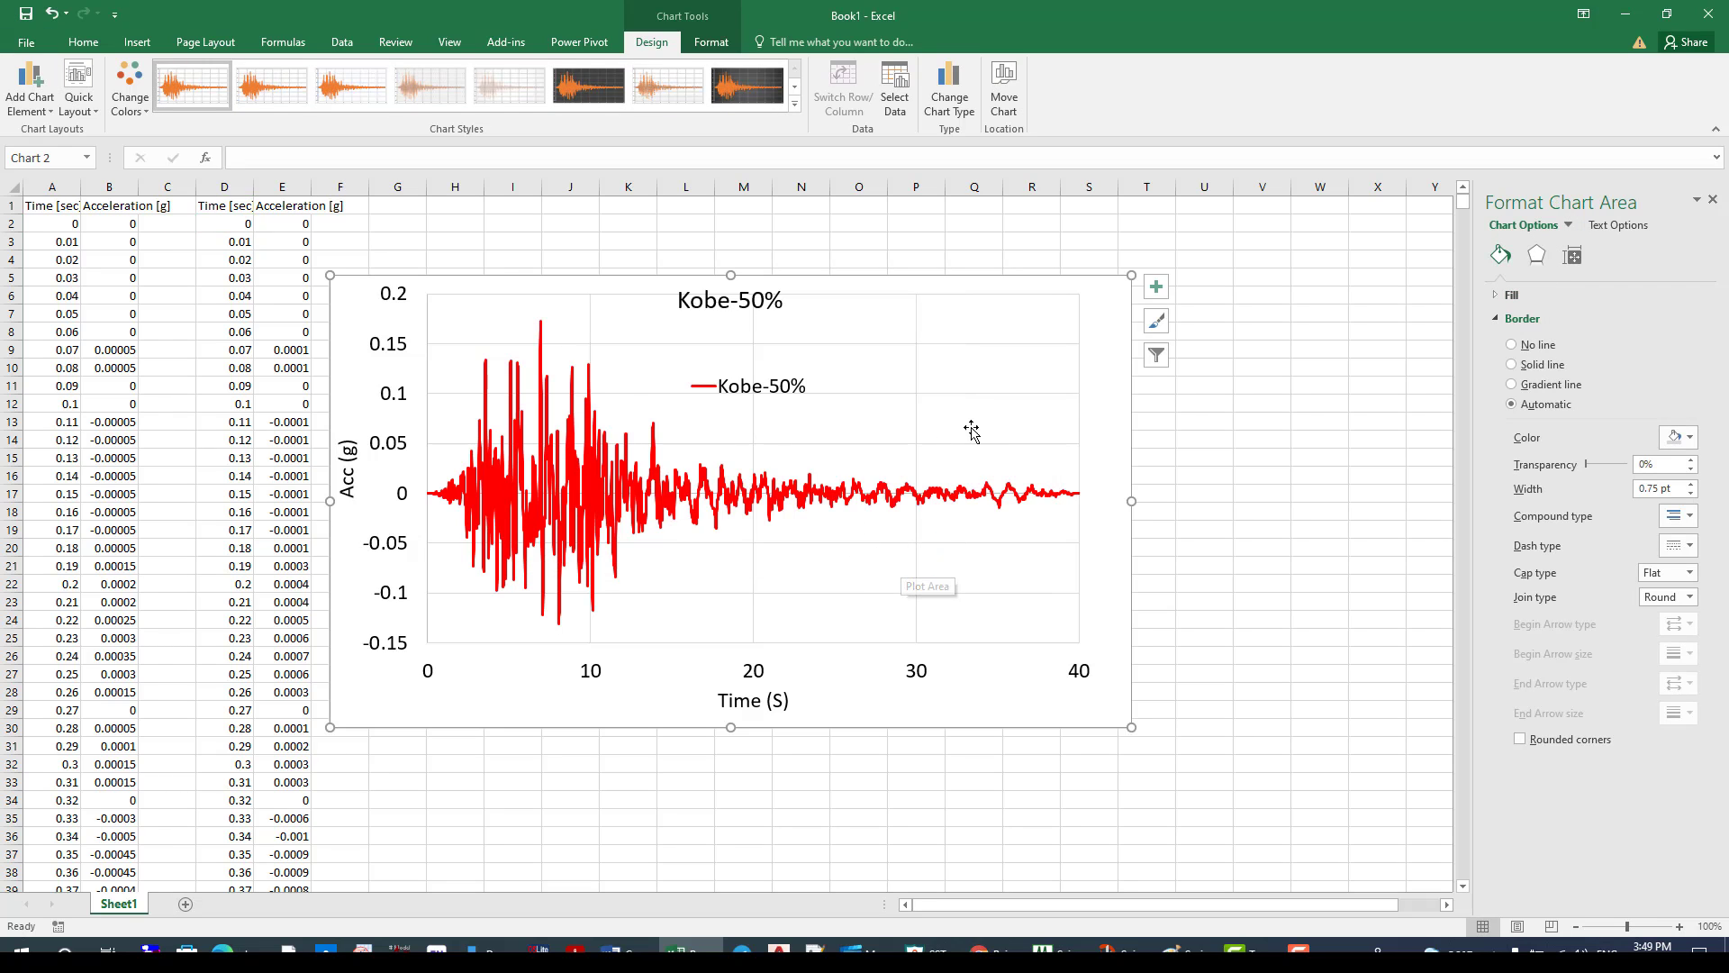
pyautogui.rightClick(1092, 383)
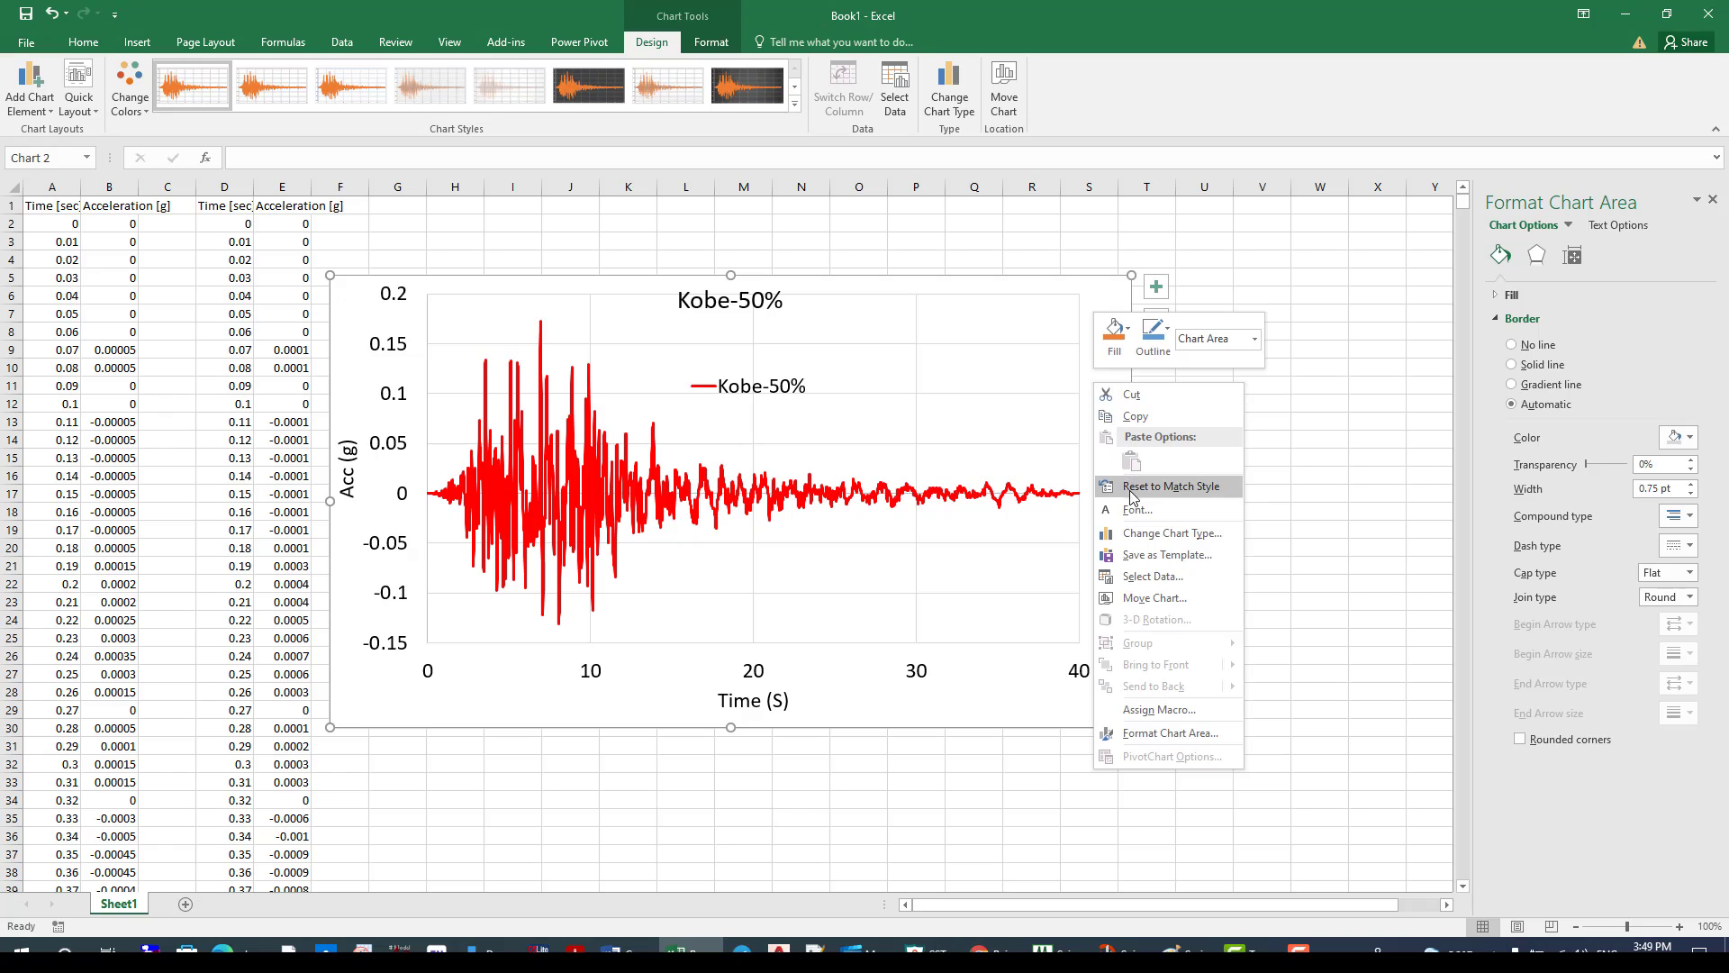
pyautogui.click(1151, 575)
pyautogui.click(531, 459)
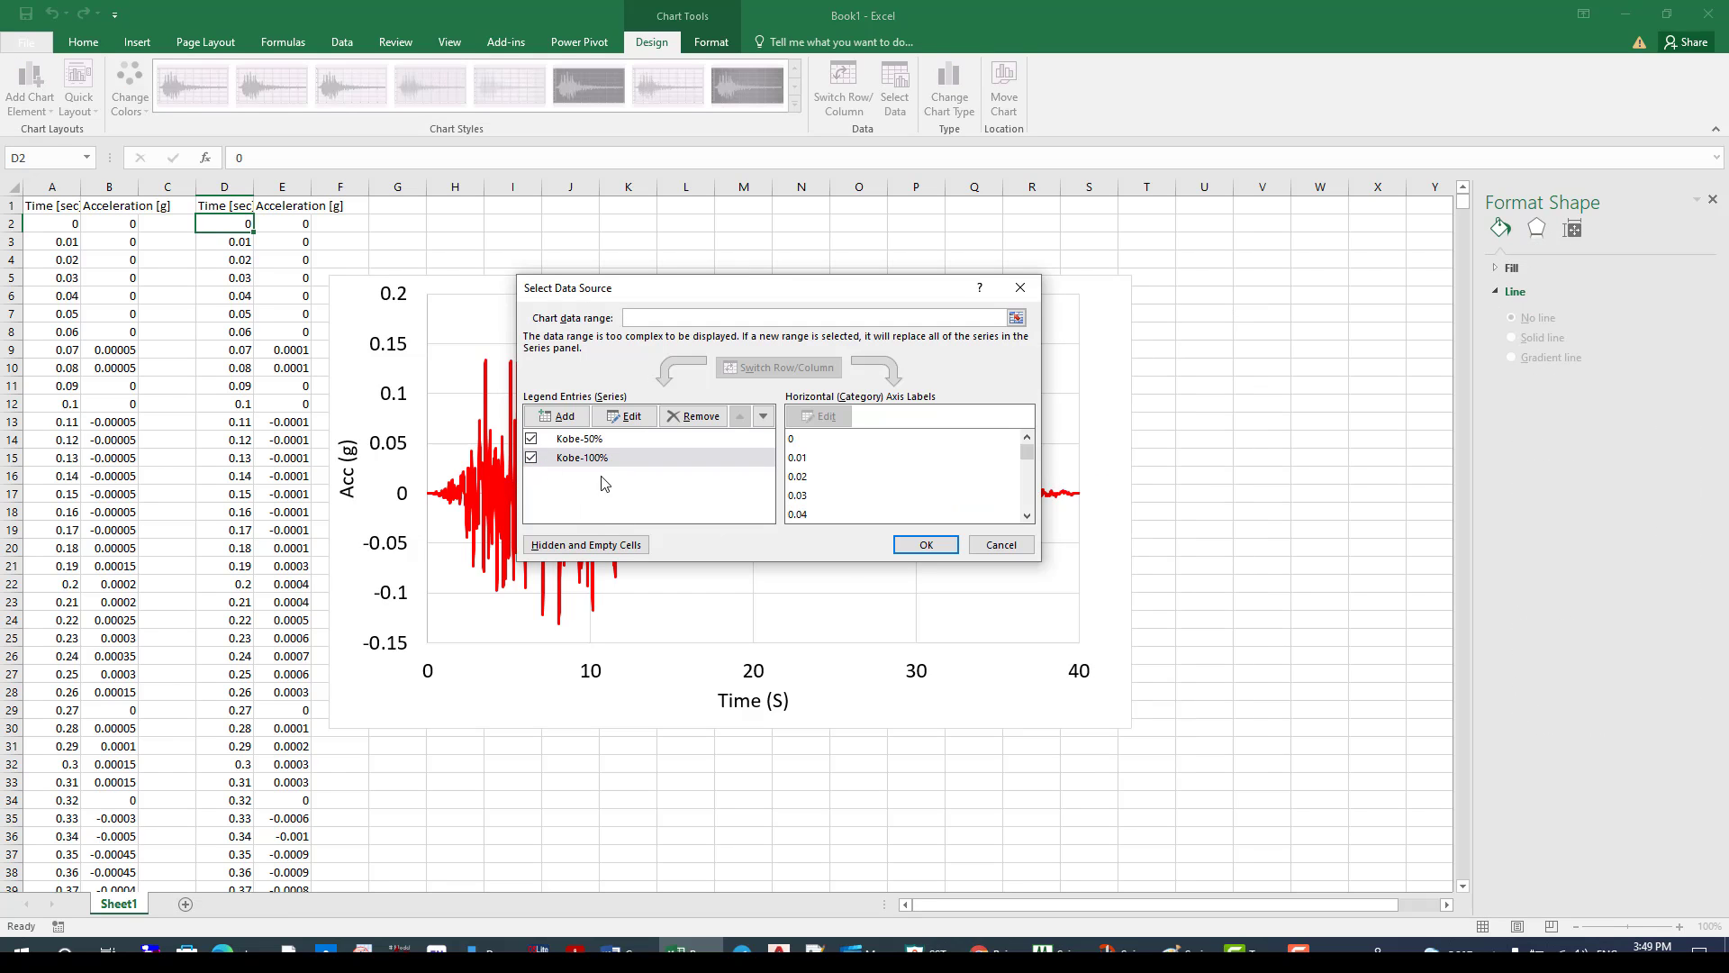
pyautogui.click(925, 544)
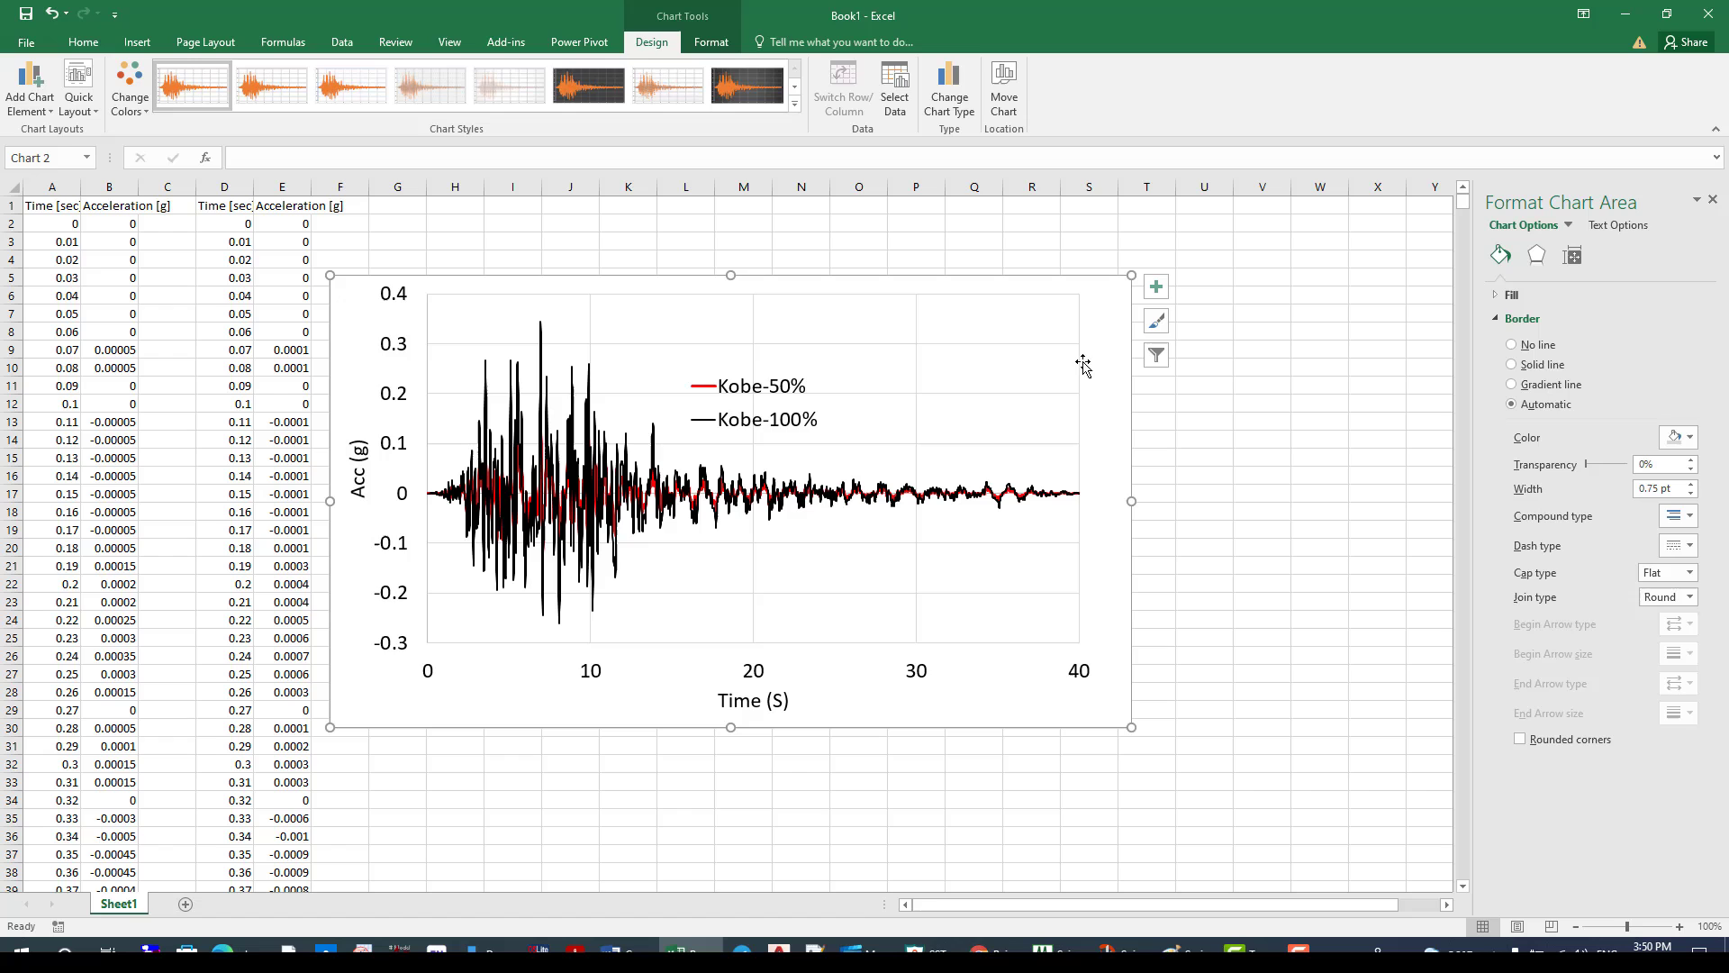
# Step: Reposition the Kobe chart slightly right and lower on the sheet
pyautogui.moveTo(1108, 342); pyautogui.dragTo(1204, 417)
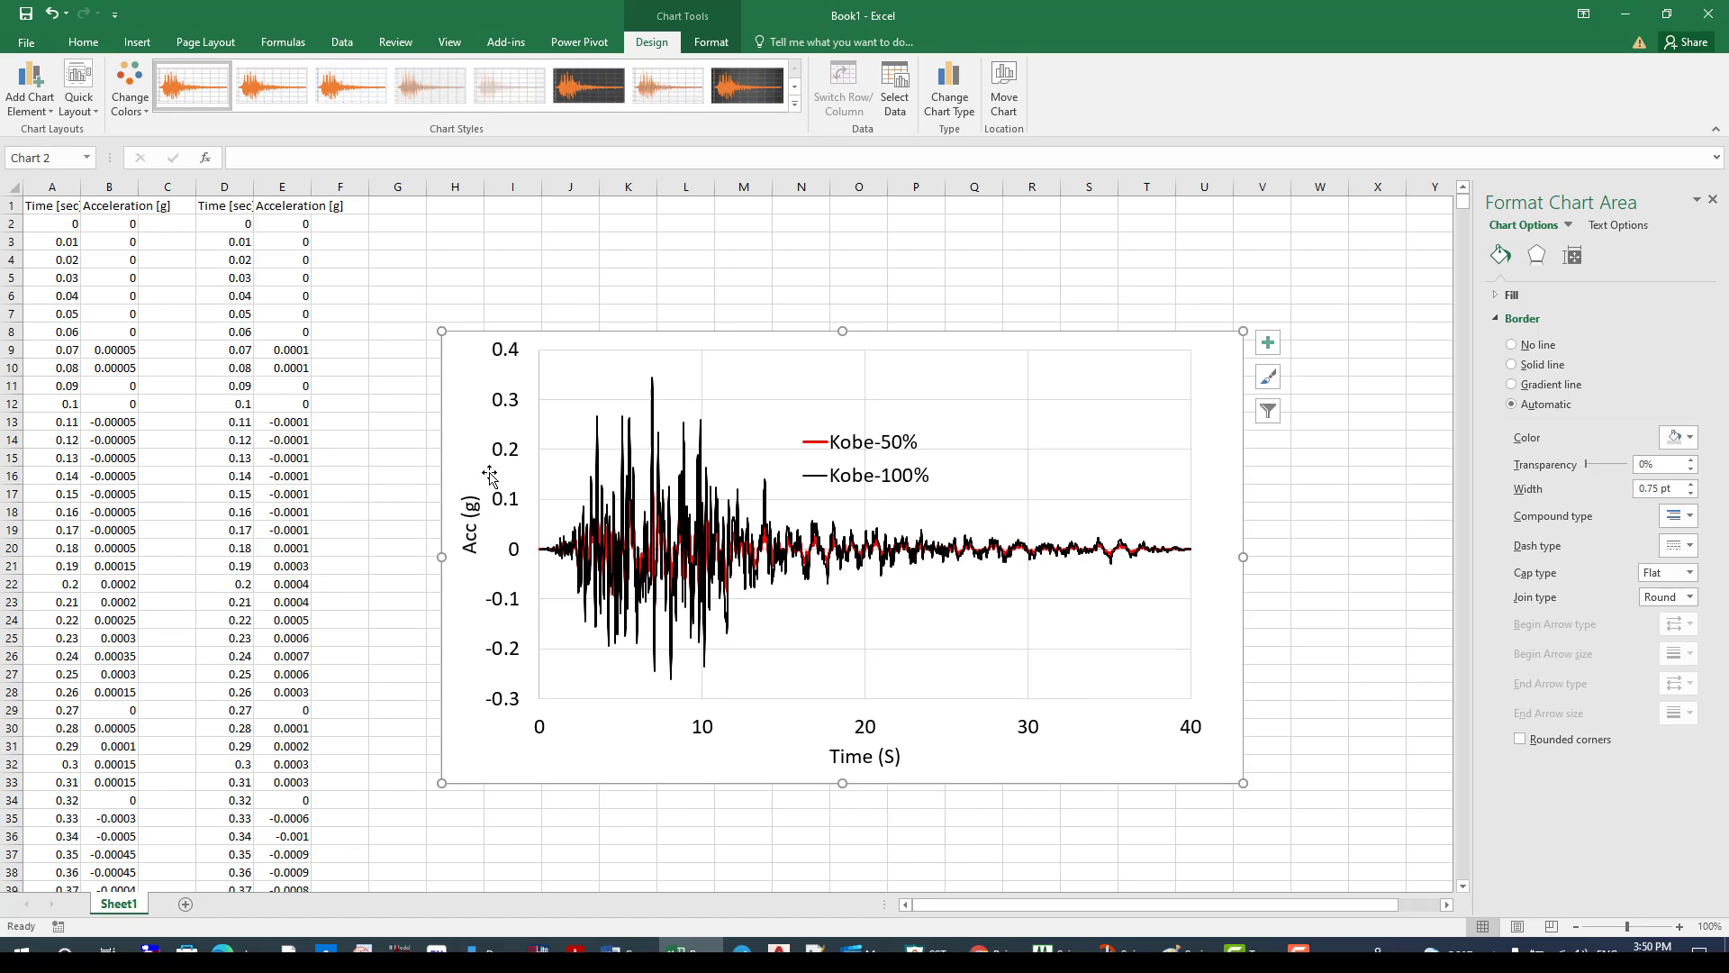
pyautogui.moveTo(463, 406); pyautogui.dragTo(456, 393)
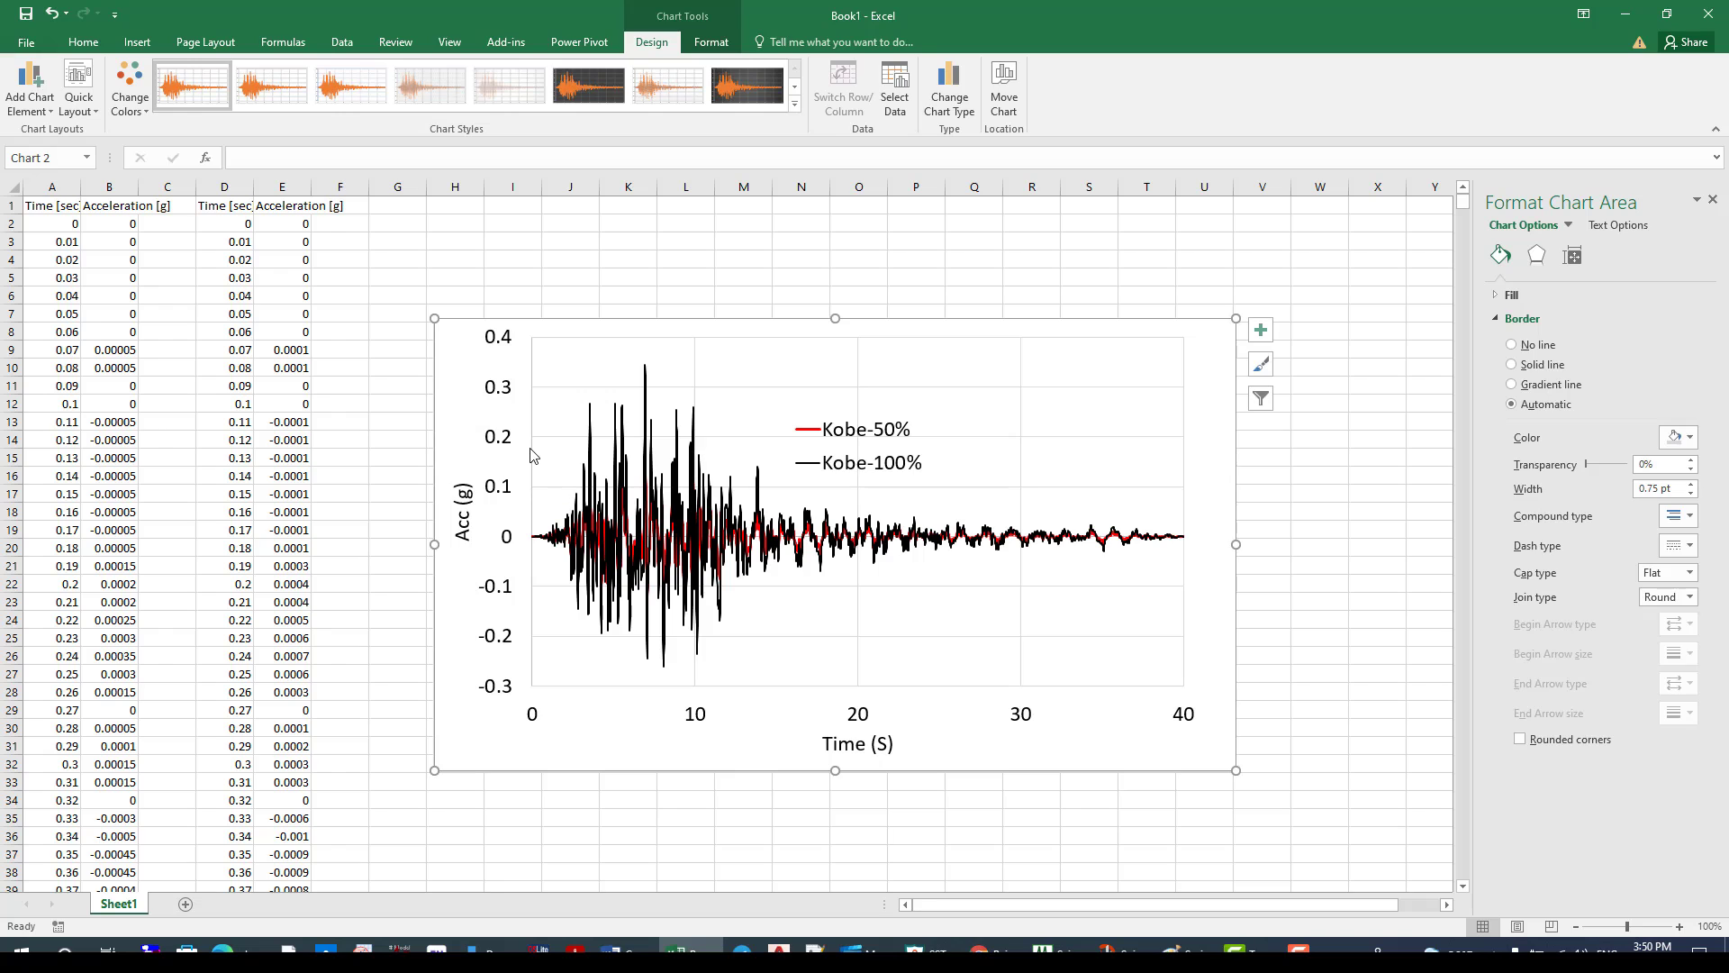
pyautogui.click(880, 468)
pyautogui.click(1214, 441)
# Step: Switch to SeismoSignal and open the Elastic/Inelastic Response Spectra page for Kobe.dat
pyautogui.click(1045, 947)
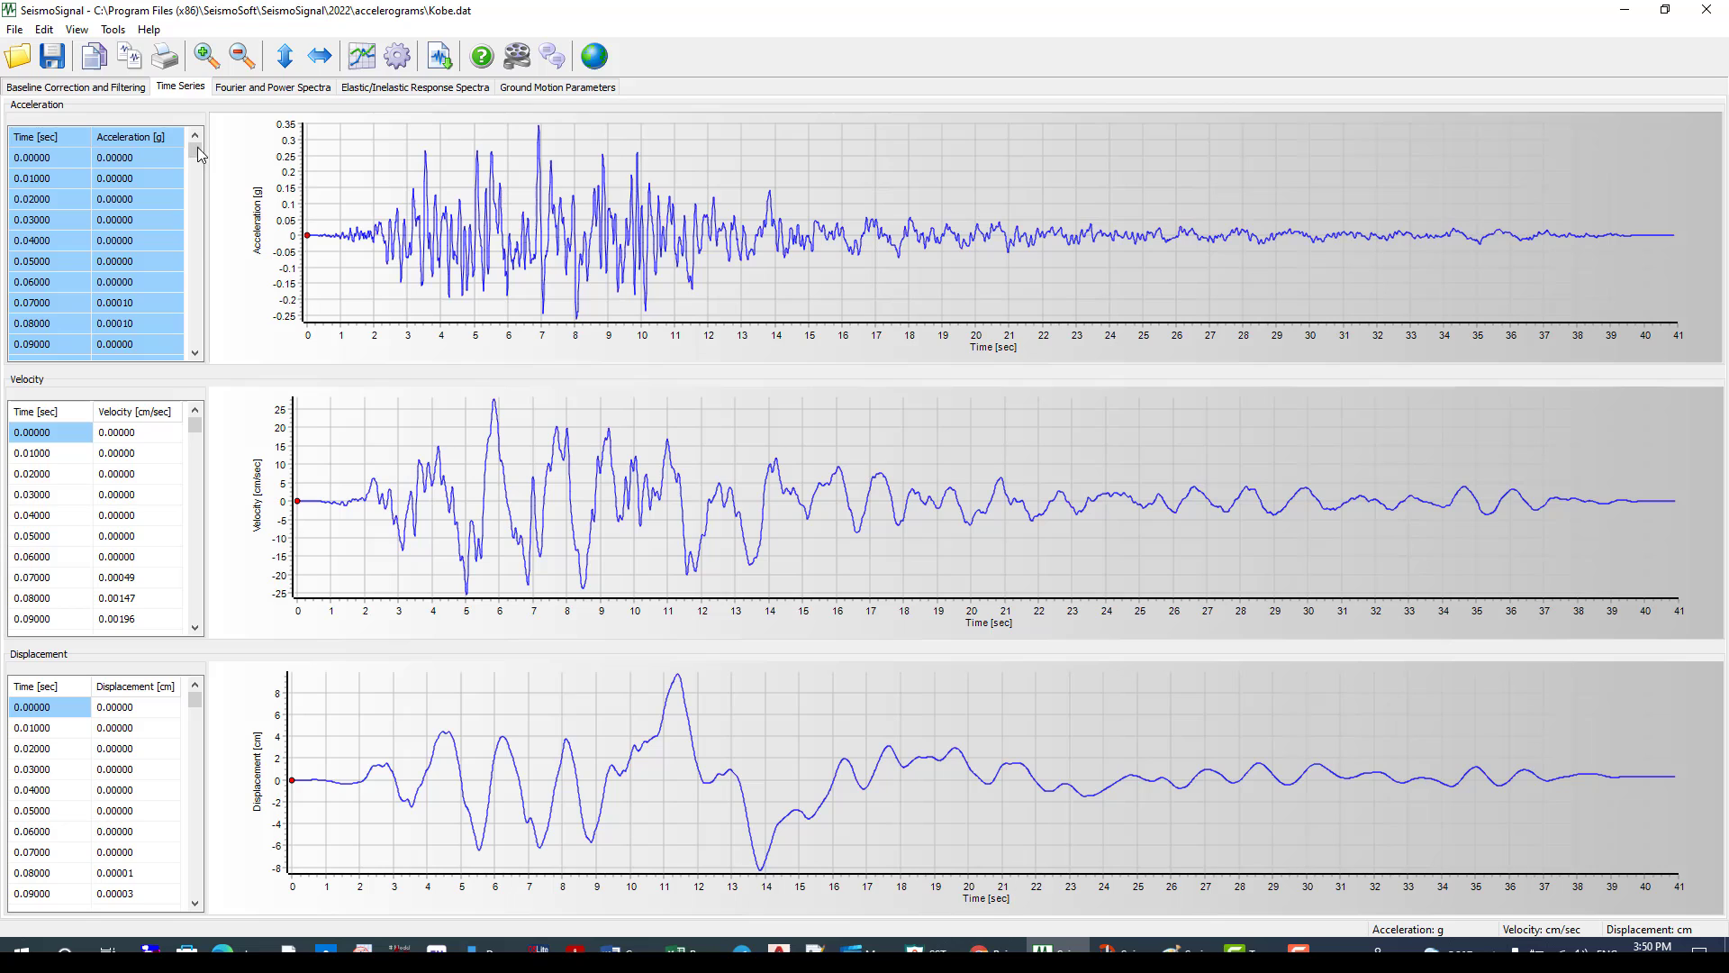
pyautogui.click(270, 87)
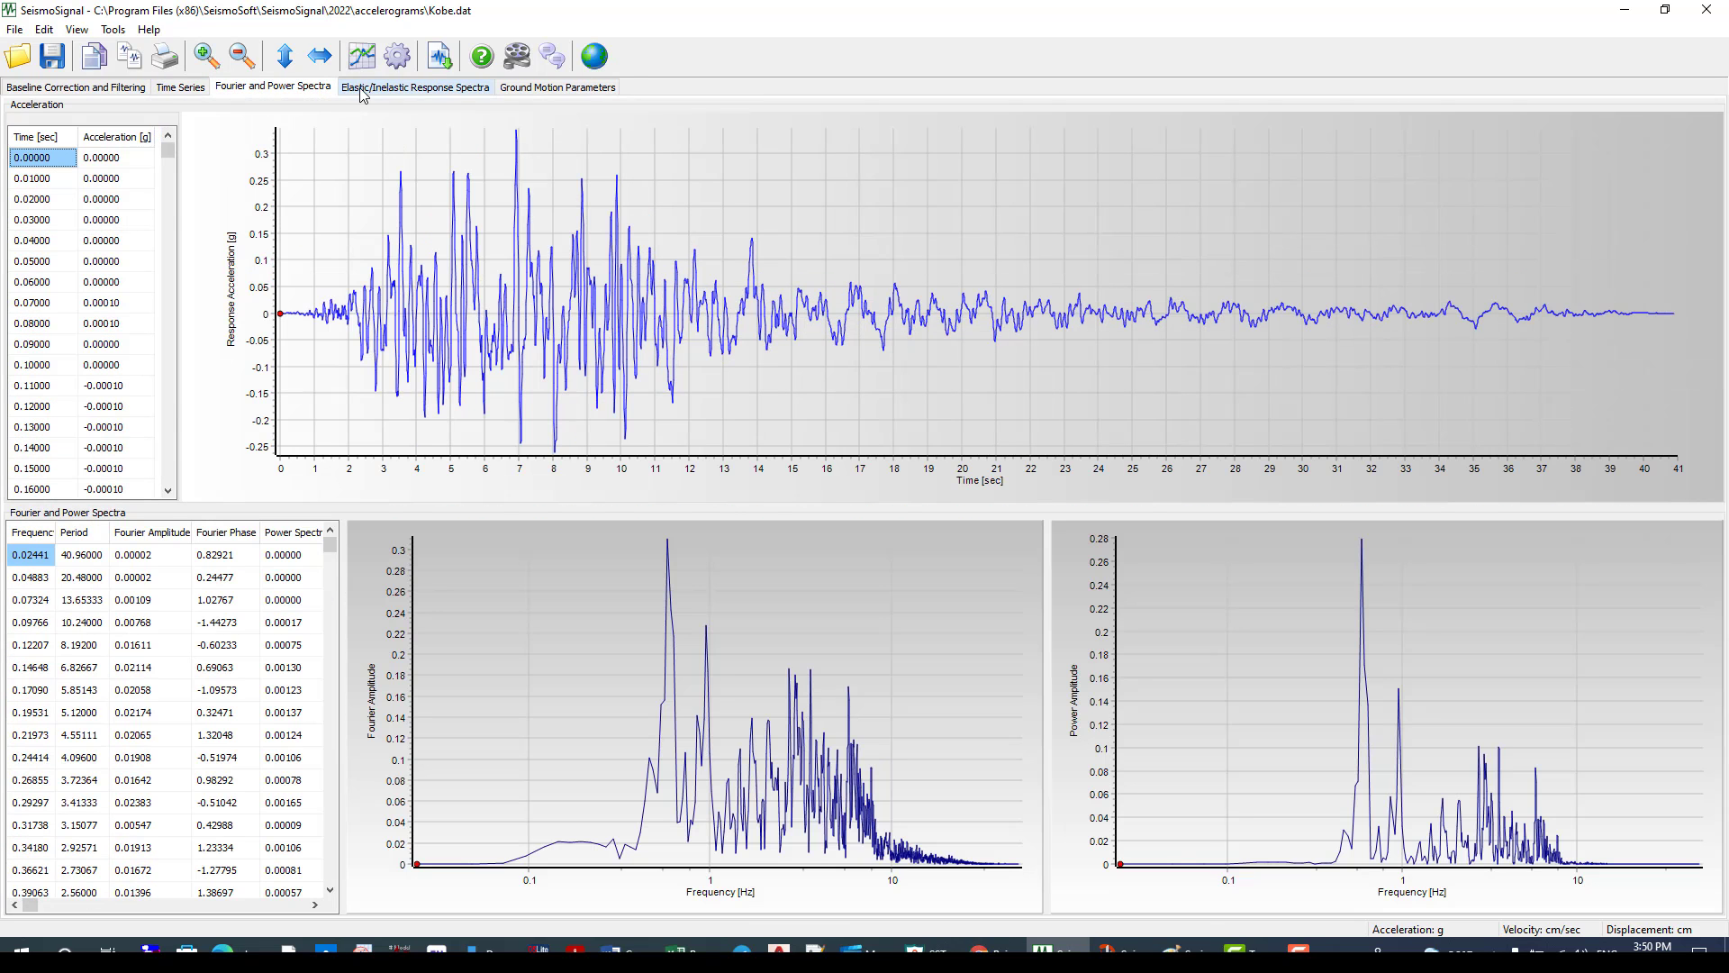
pyautogui.click(355, 90)
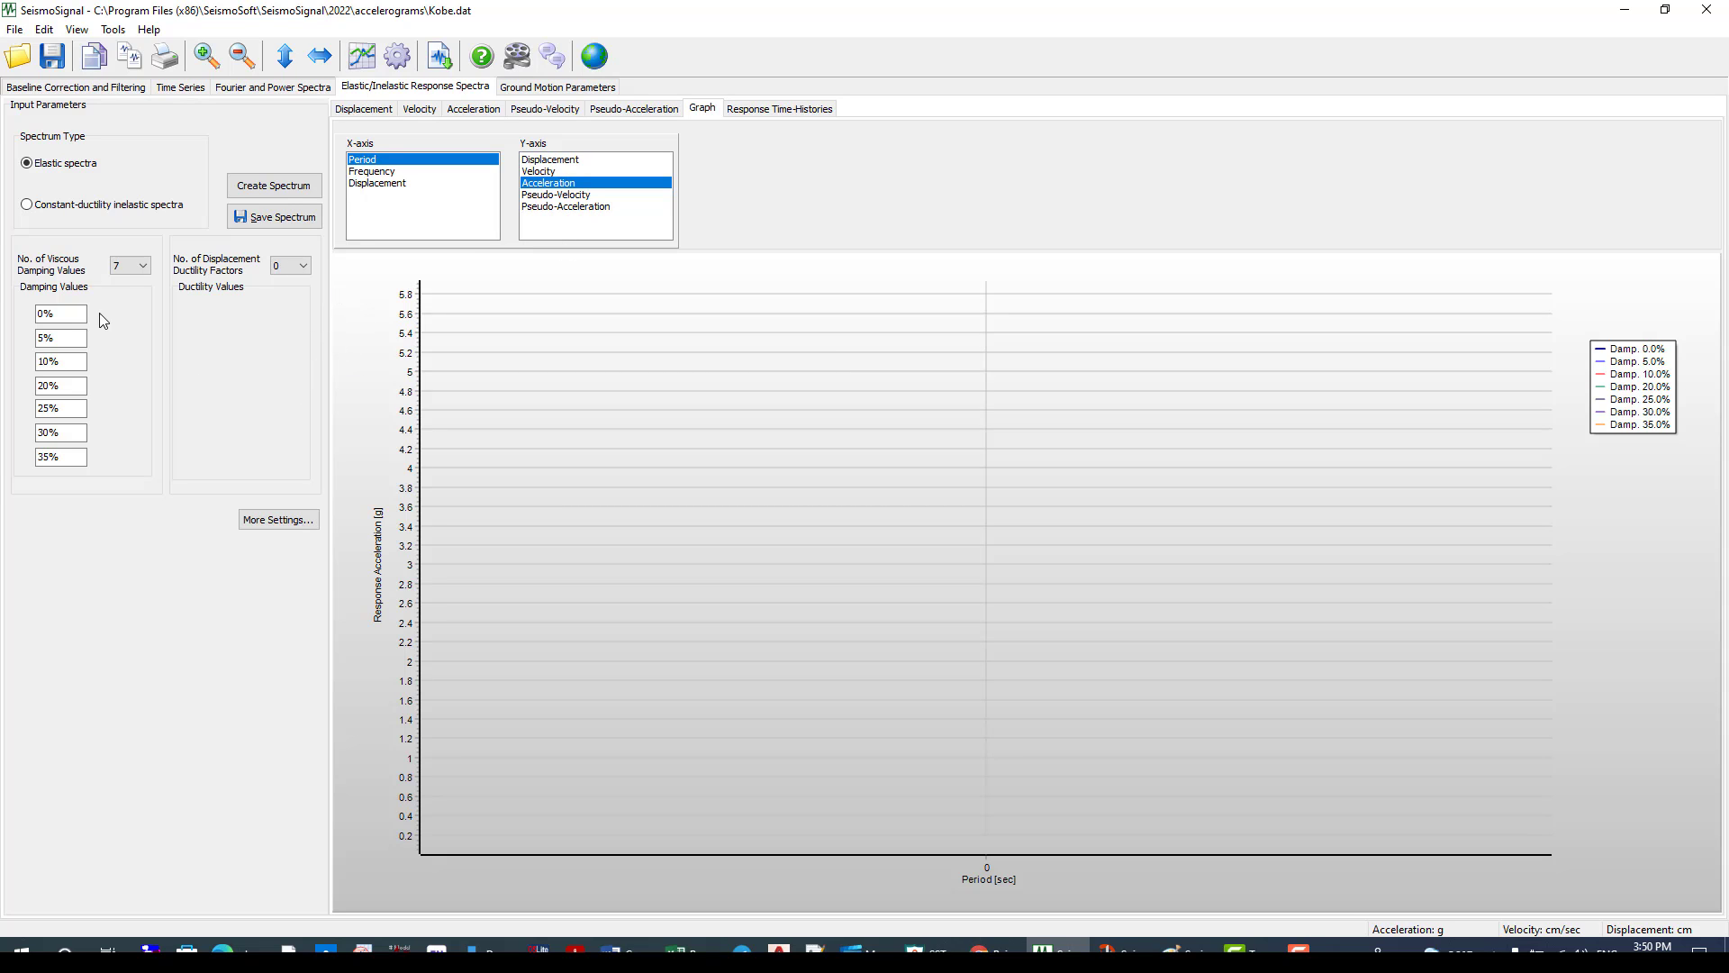
# Step: Use three damping values of 0%, 2% and 3% and create the Kobe response spectra
pyautogui.click(130, 265)
pyautogui.click(127, 294)
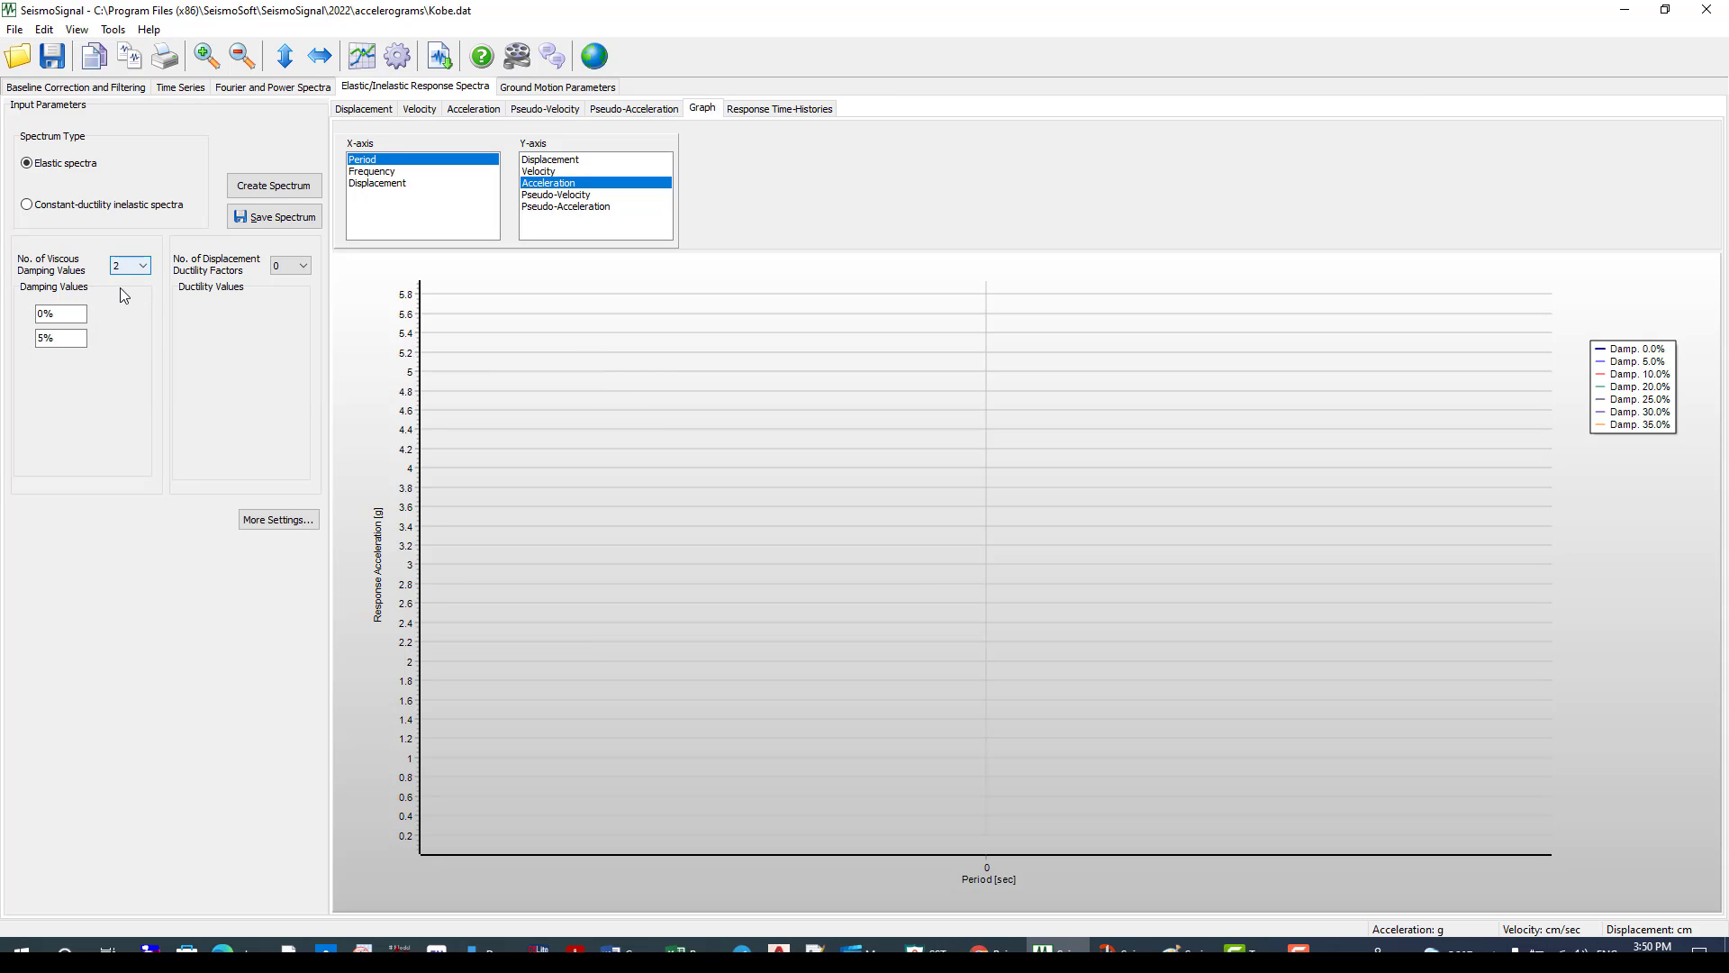
pyautogui.click(137, 267)
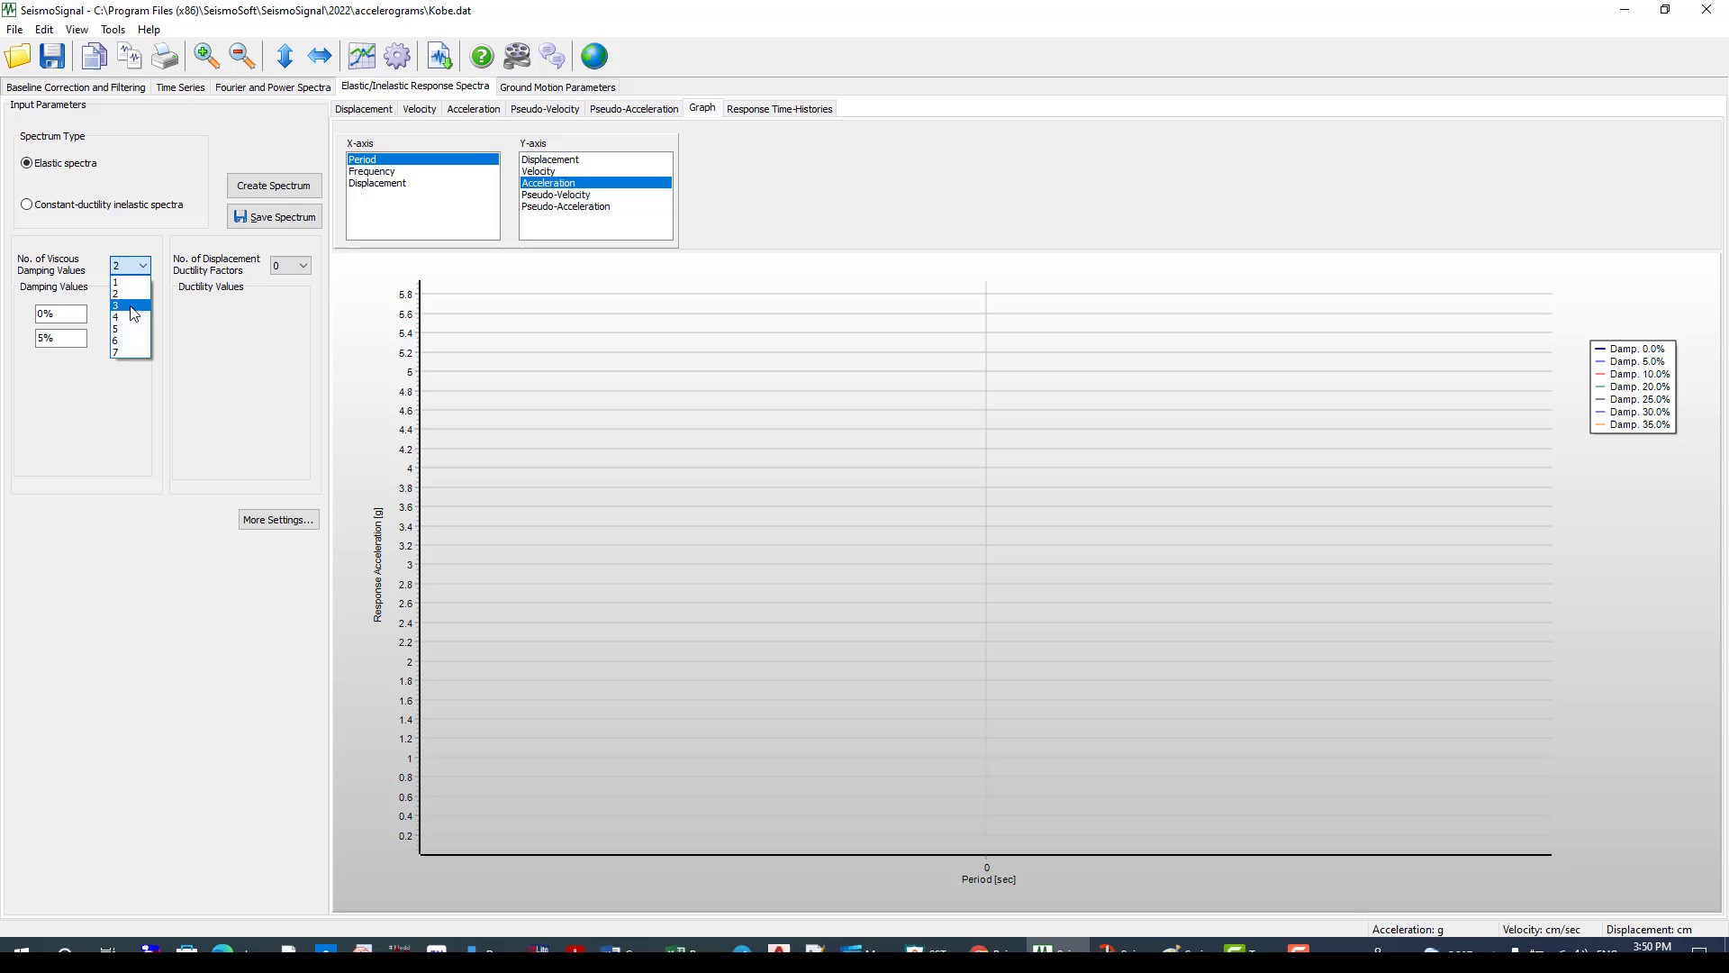
pyautogui.click(131, 305)
pyautogui.doubleClick(49, 358)
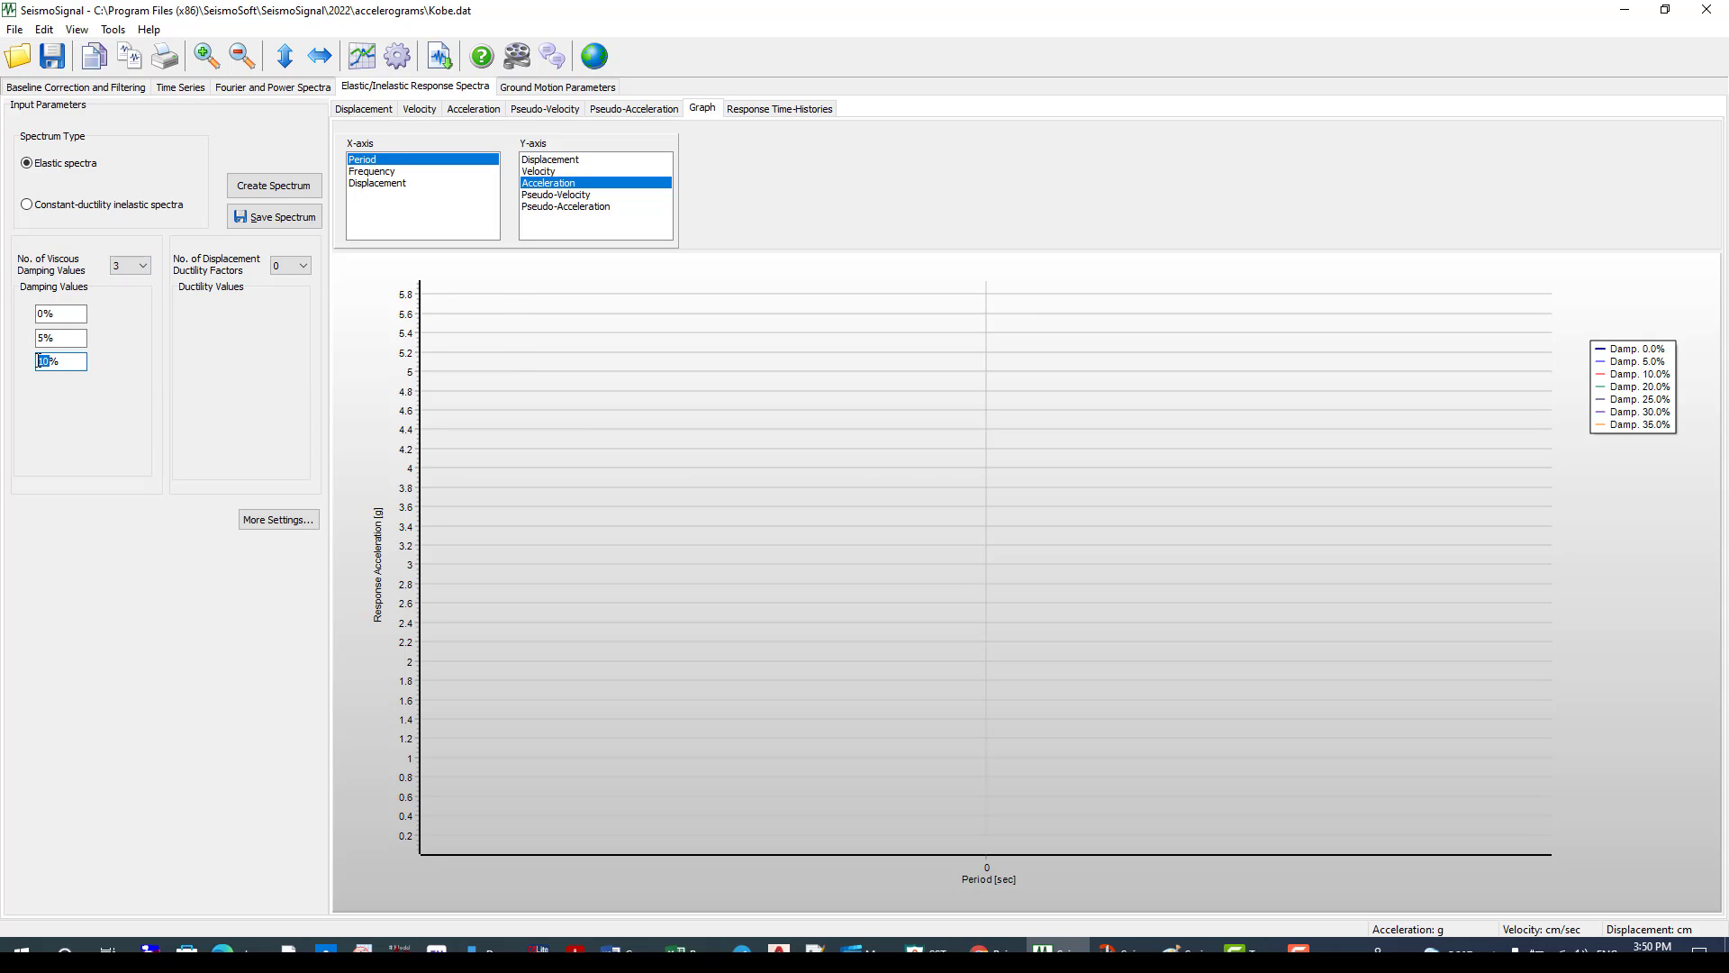
pyautogui.write('3')
pyautogui.doubleClick(40, 338)
pyautogui.click(279, 191)
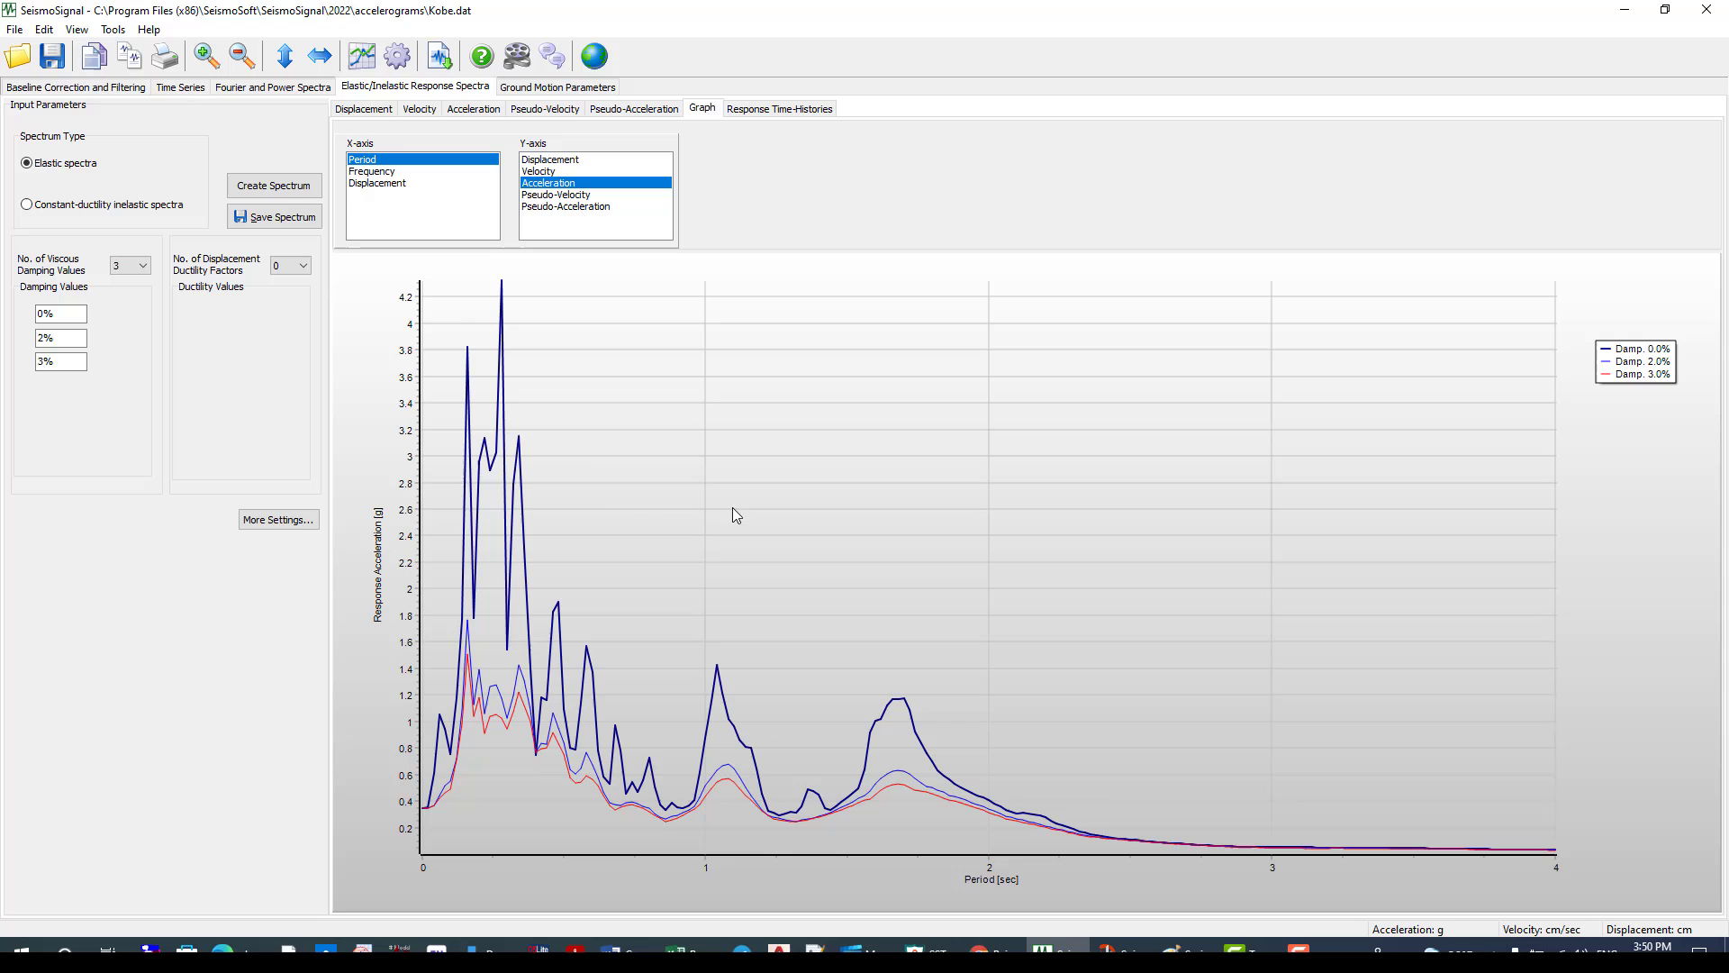
# Step: Copy the whole Pseudo-Velocity spectrum table, then return to Excel at cell I1
pyautogui.click(371, 109)
pyautogui.click(418, 109)
pyautogui.click(492, 109)
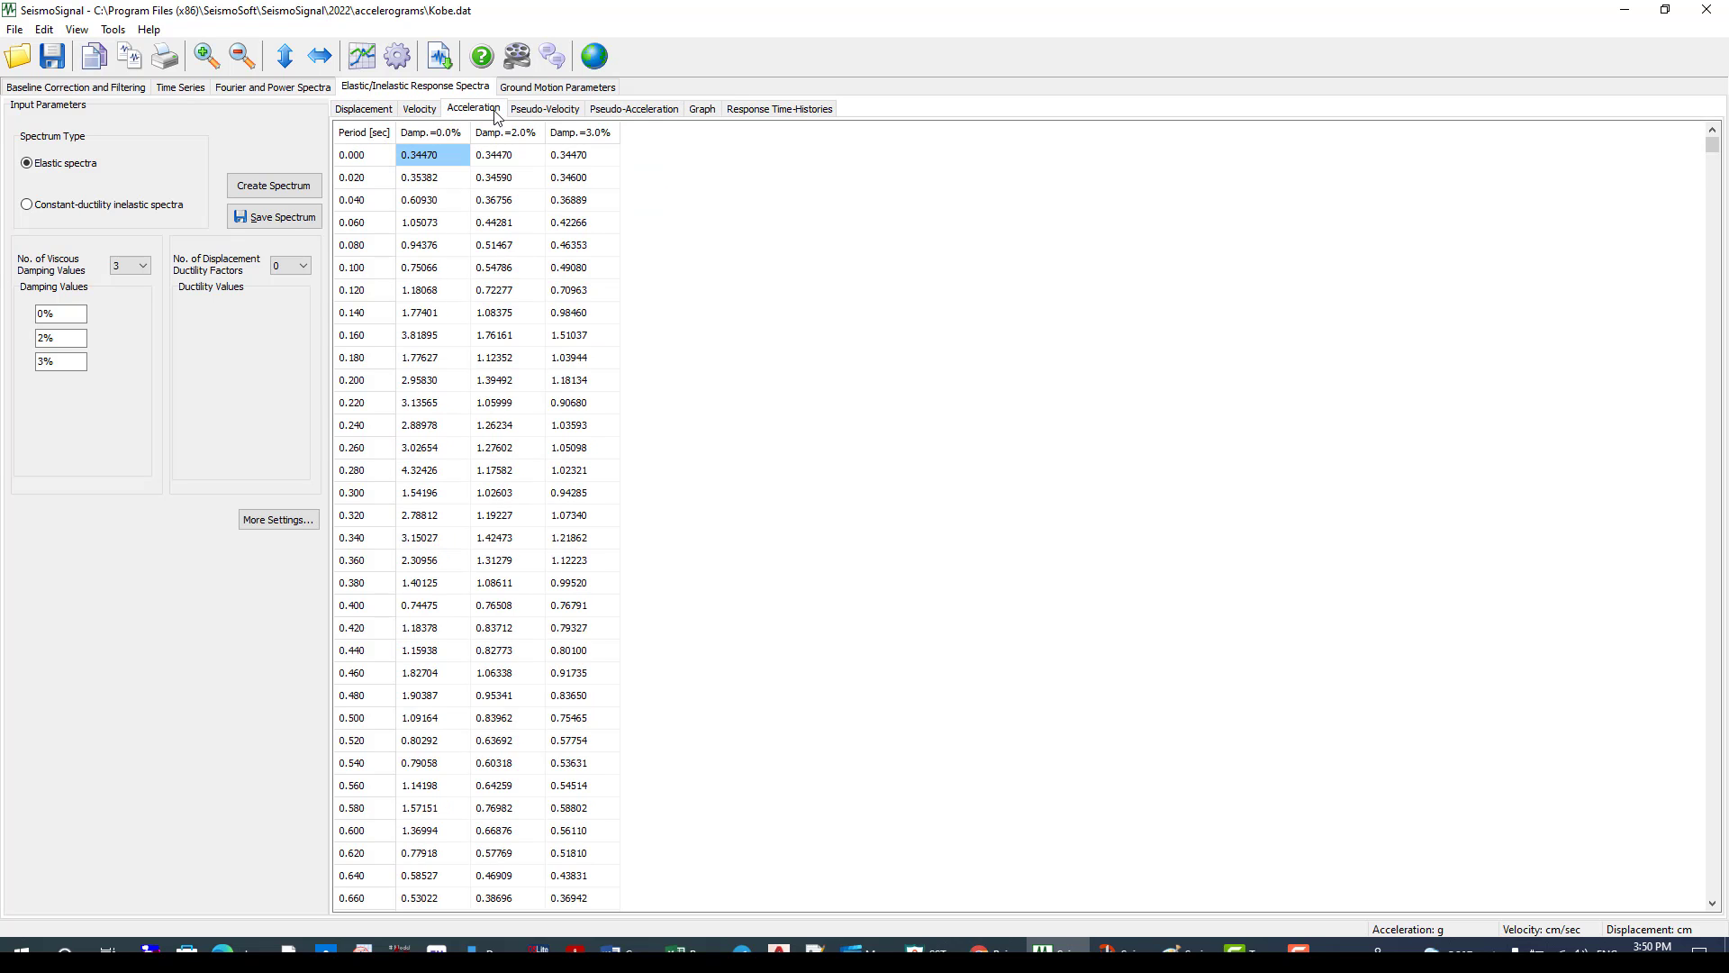
pyautogui.click(528, 109)
pyautogui.rightClick(438, 172)
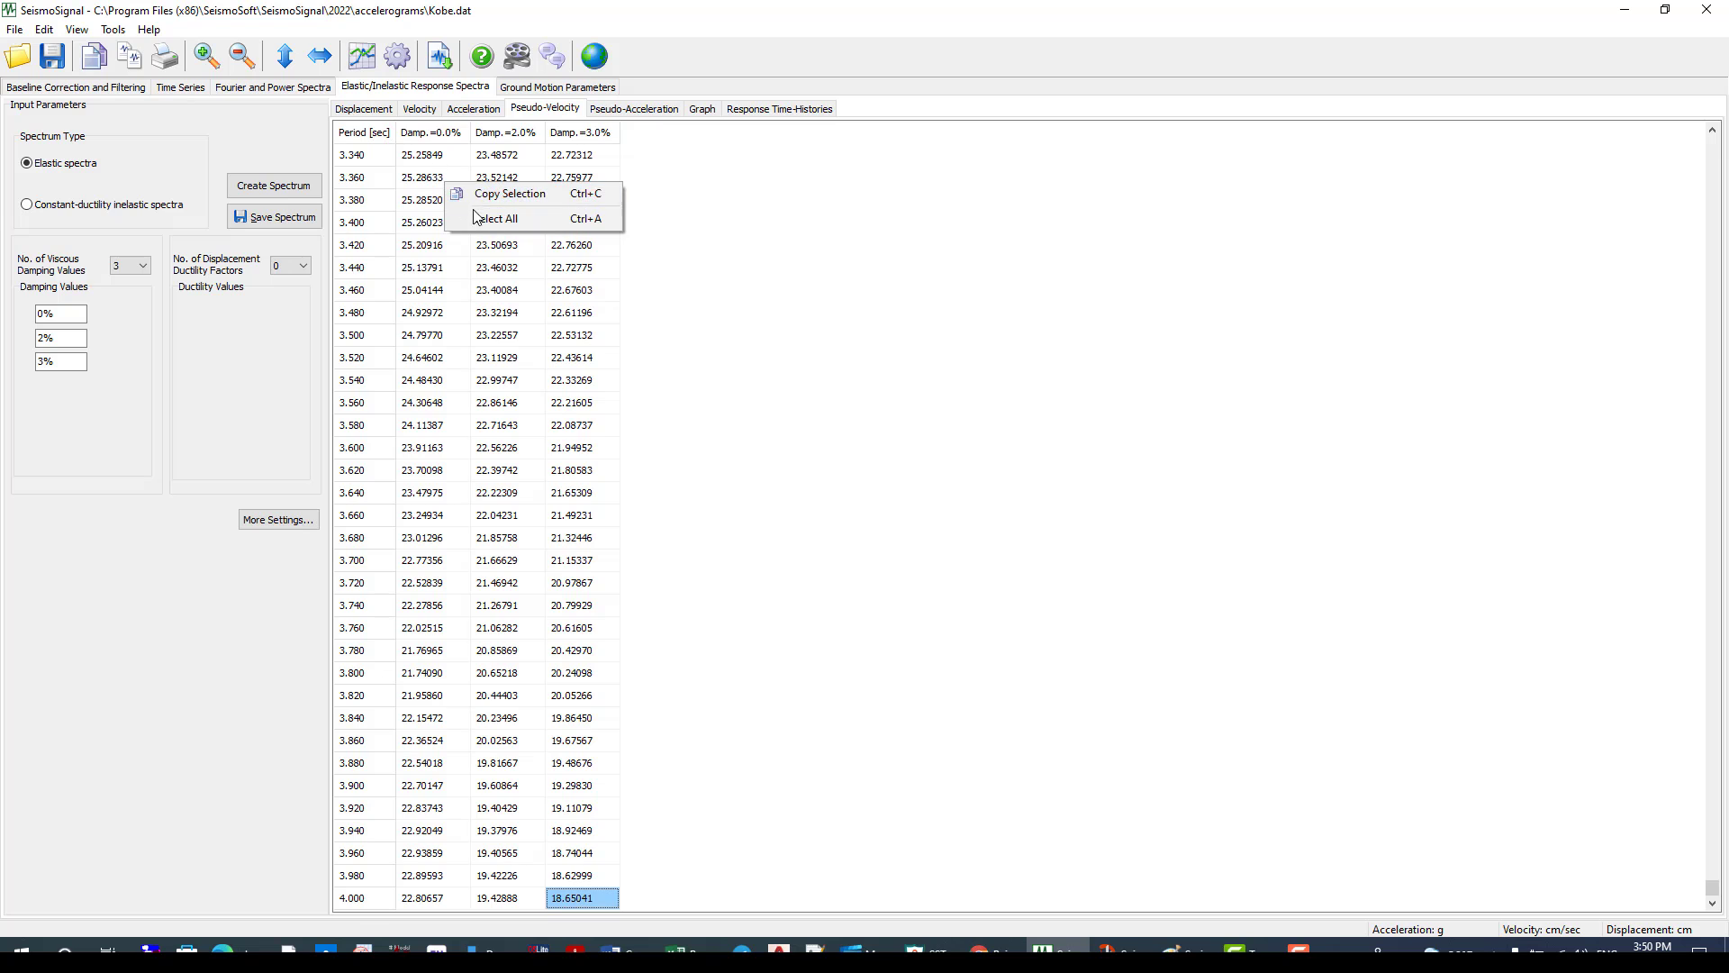
pyautogui.click(512, 218)
pyautogui.rightClick(473, 193)
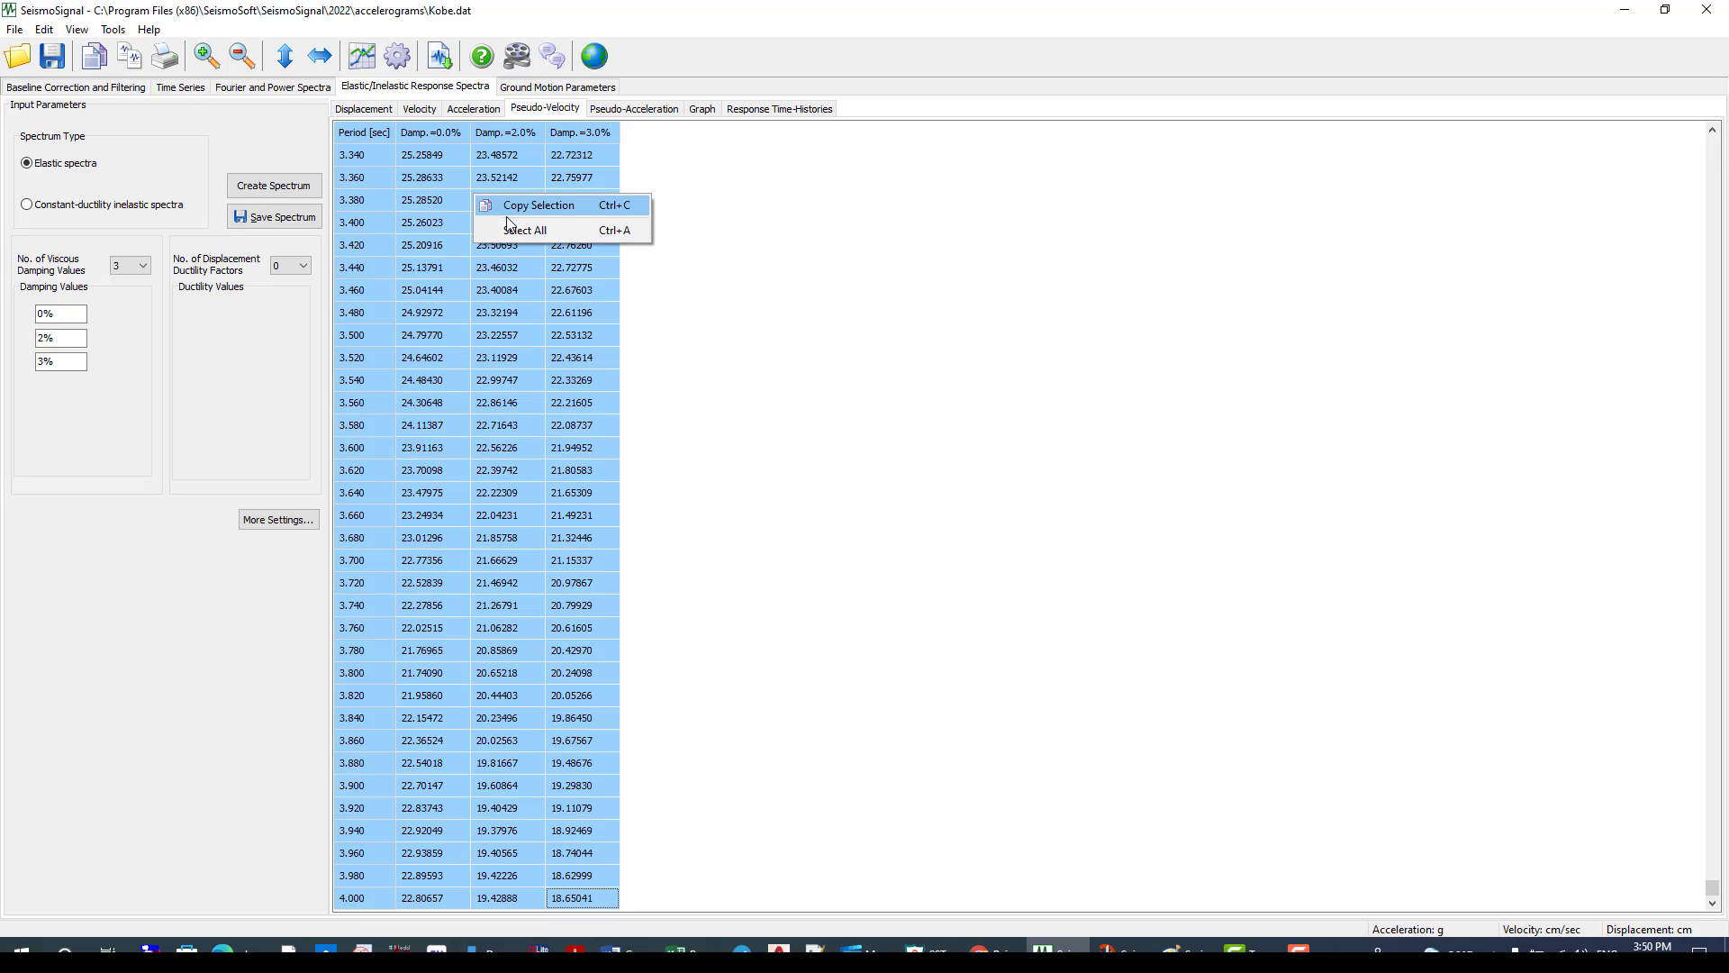
pyautogui.click(517, 209)
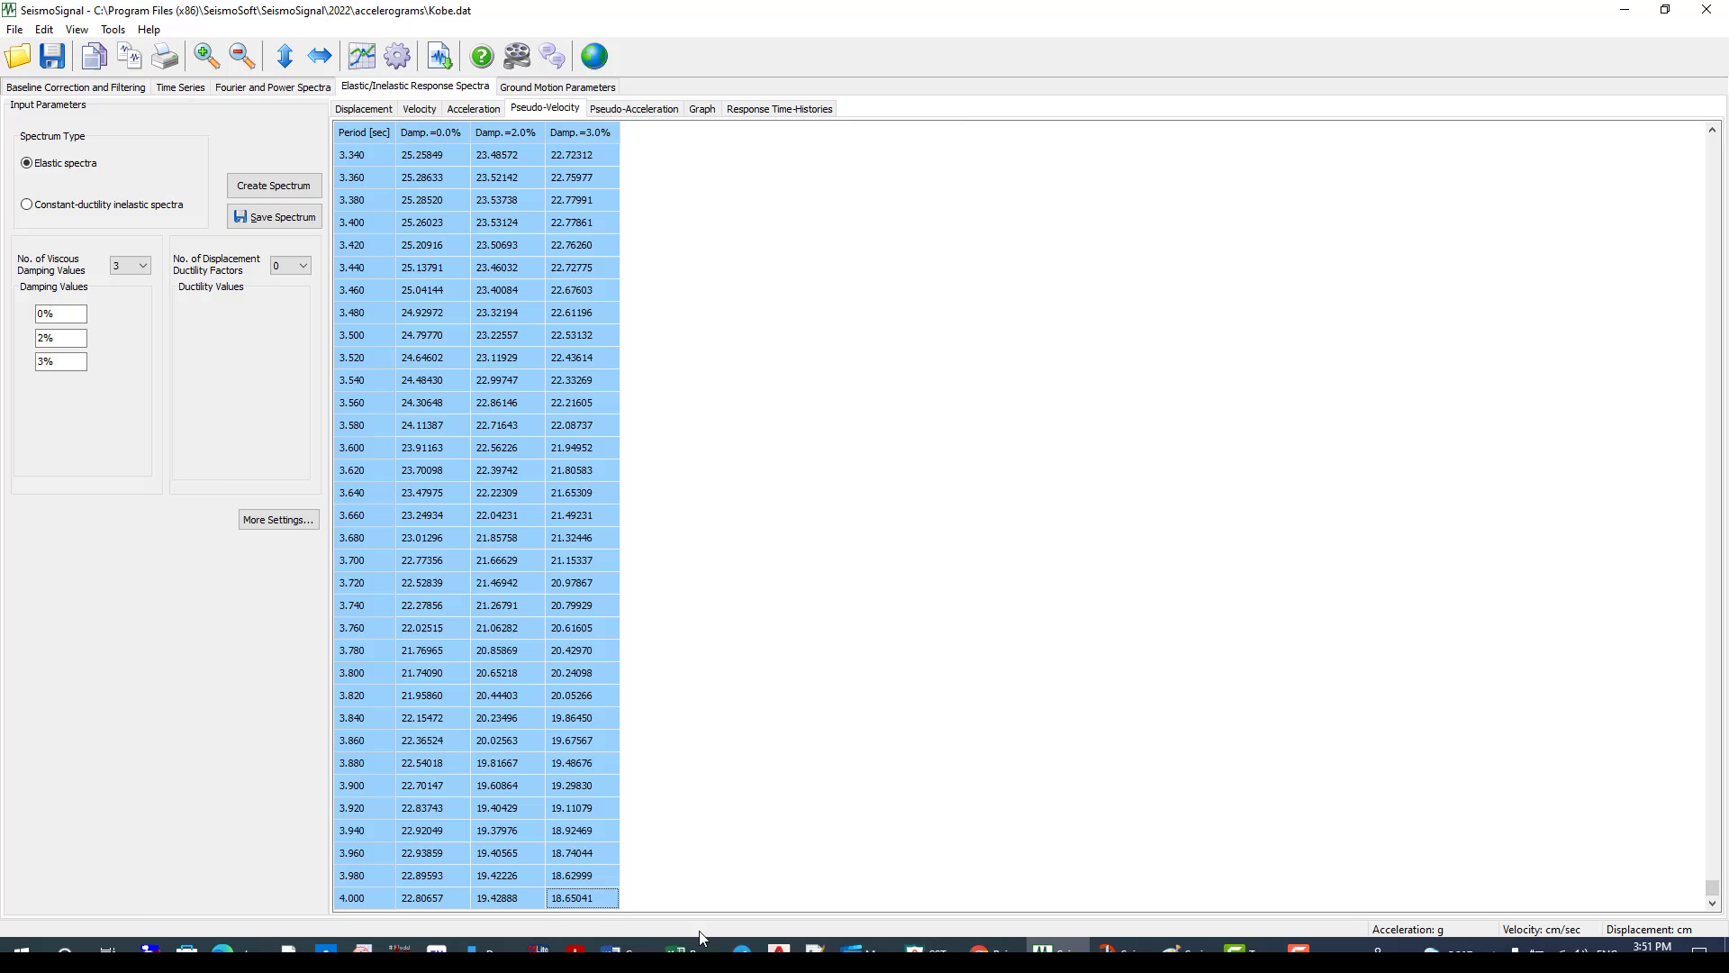
pyautogui.click(692, 950)
pyautogui.click(520, 209)
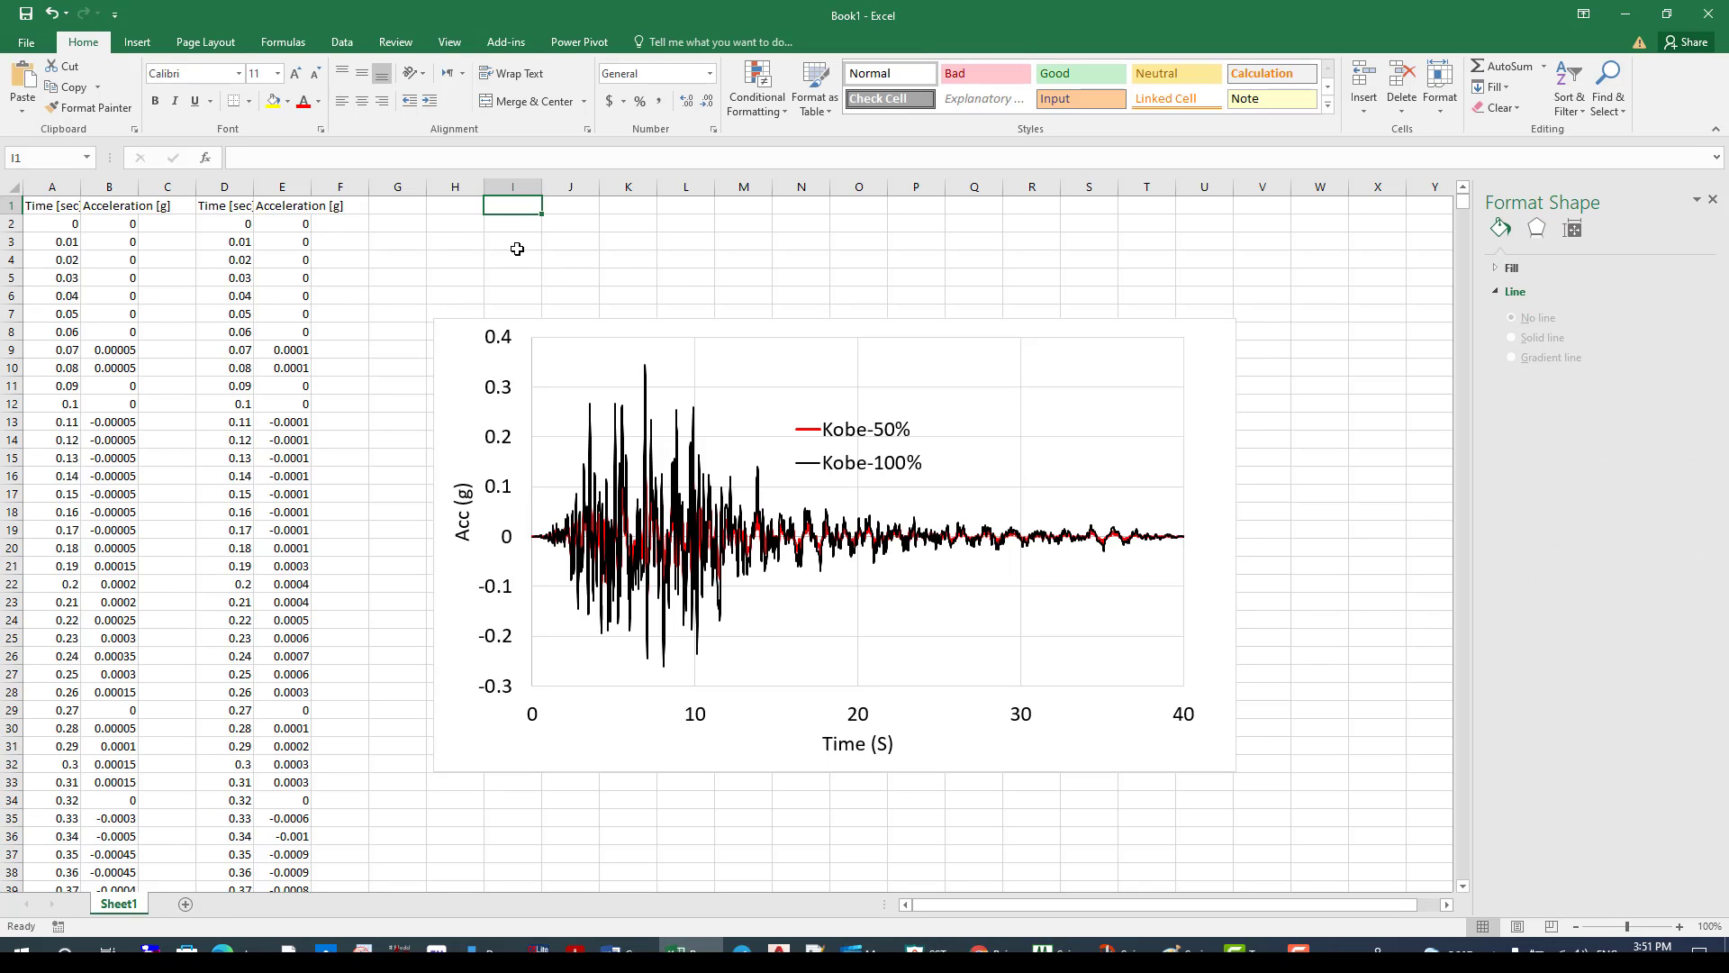
# Step: Go back to SeismoSignal and display Kobe.dat's Fourier amplitude and power spectra
pyautogui.click(495, 386)
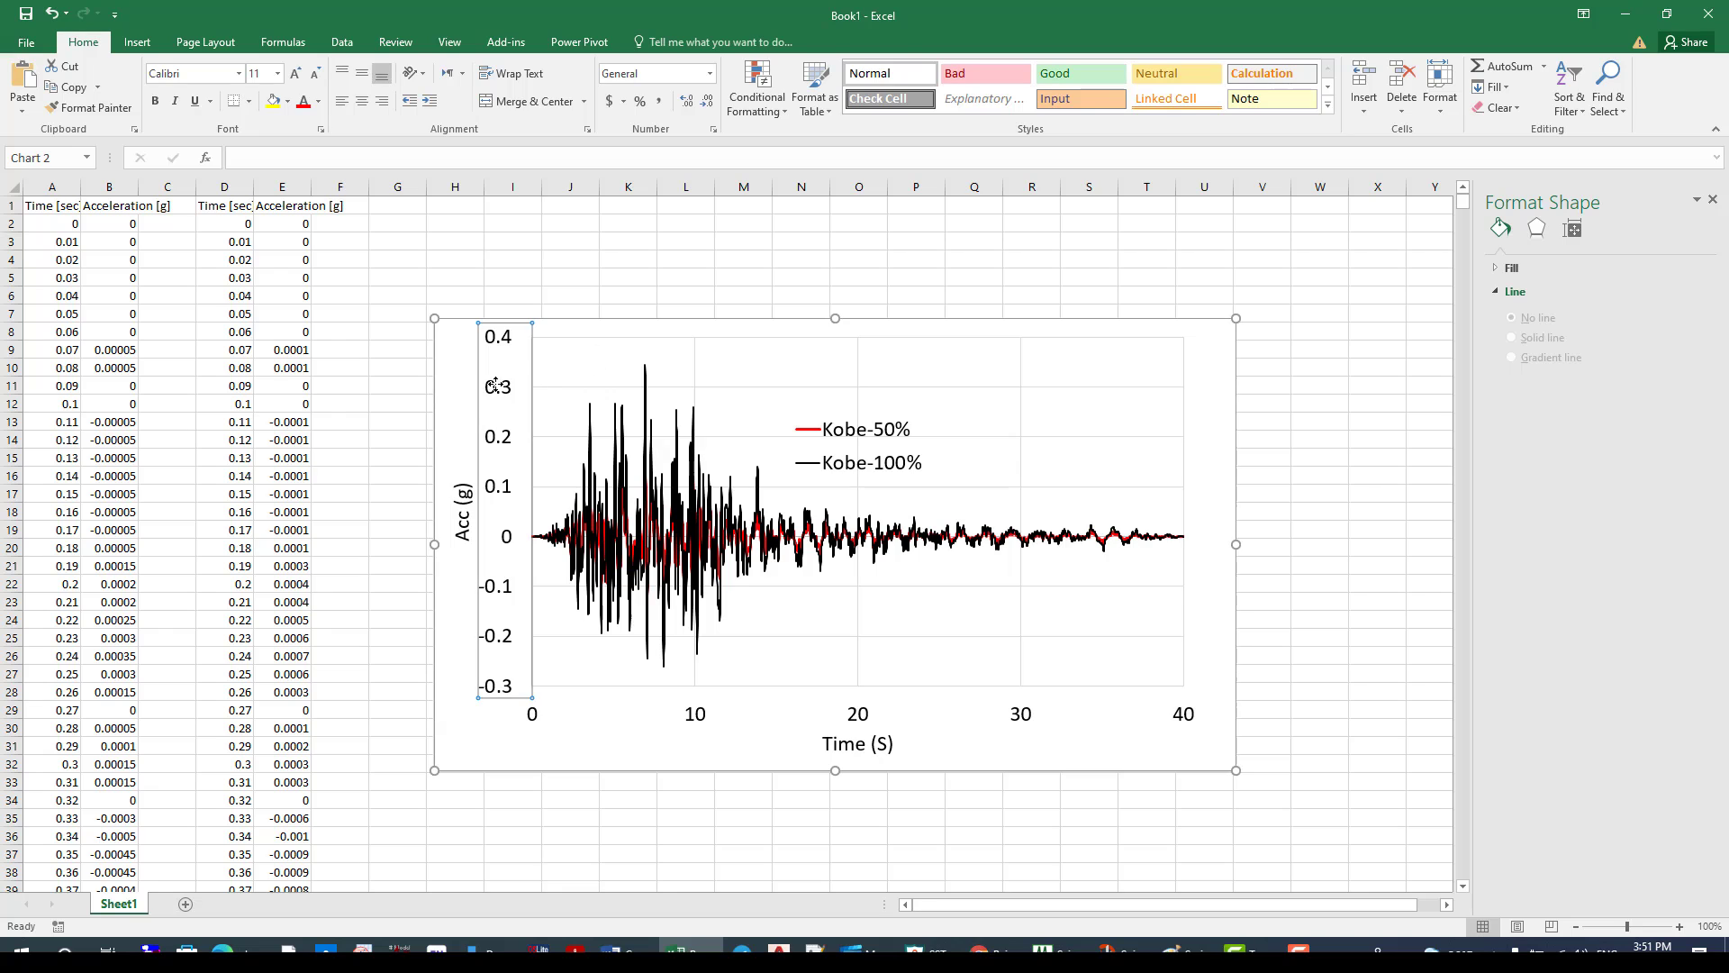
pyautogui.click(457, 386)
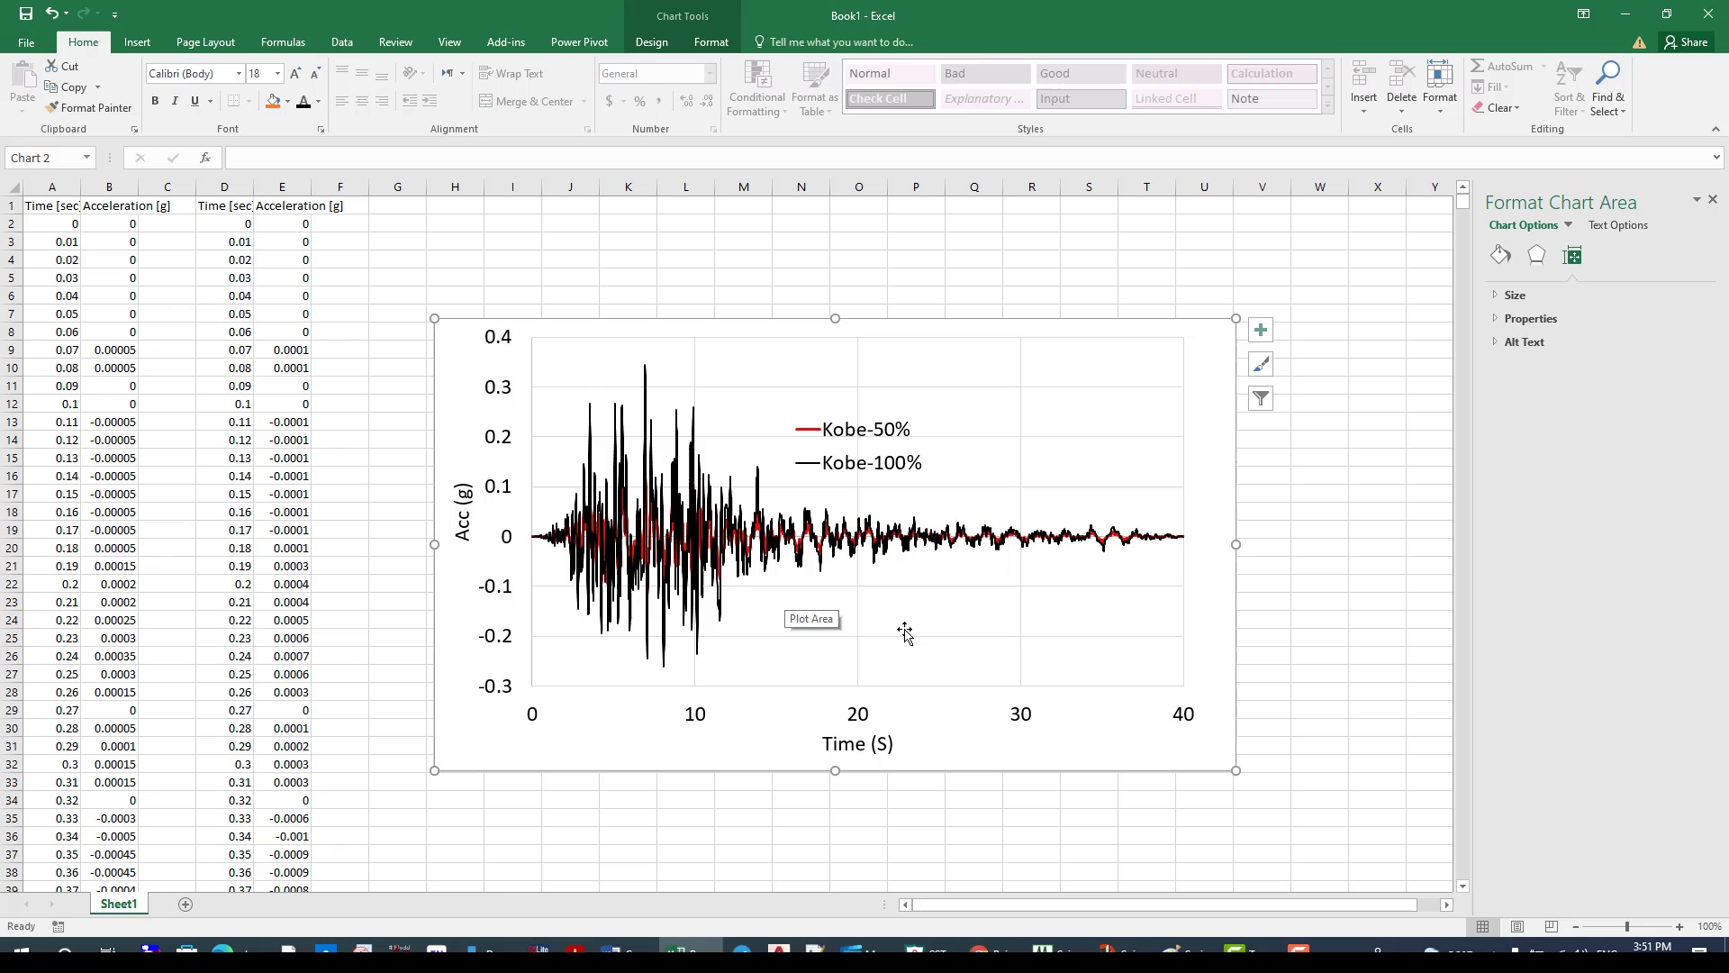
pyautogui.click(1057, 950)
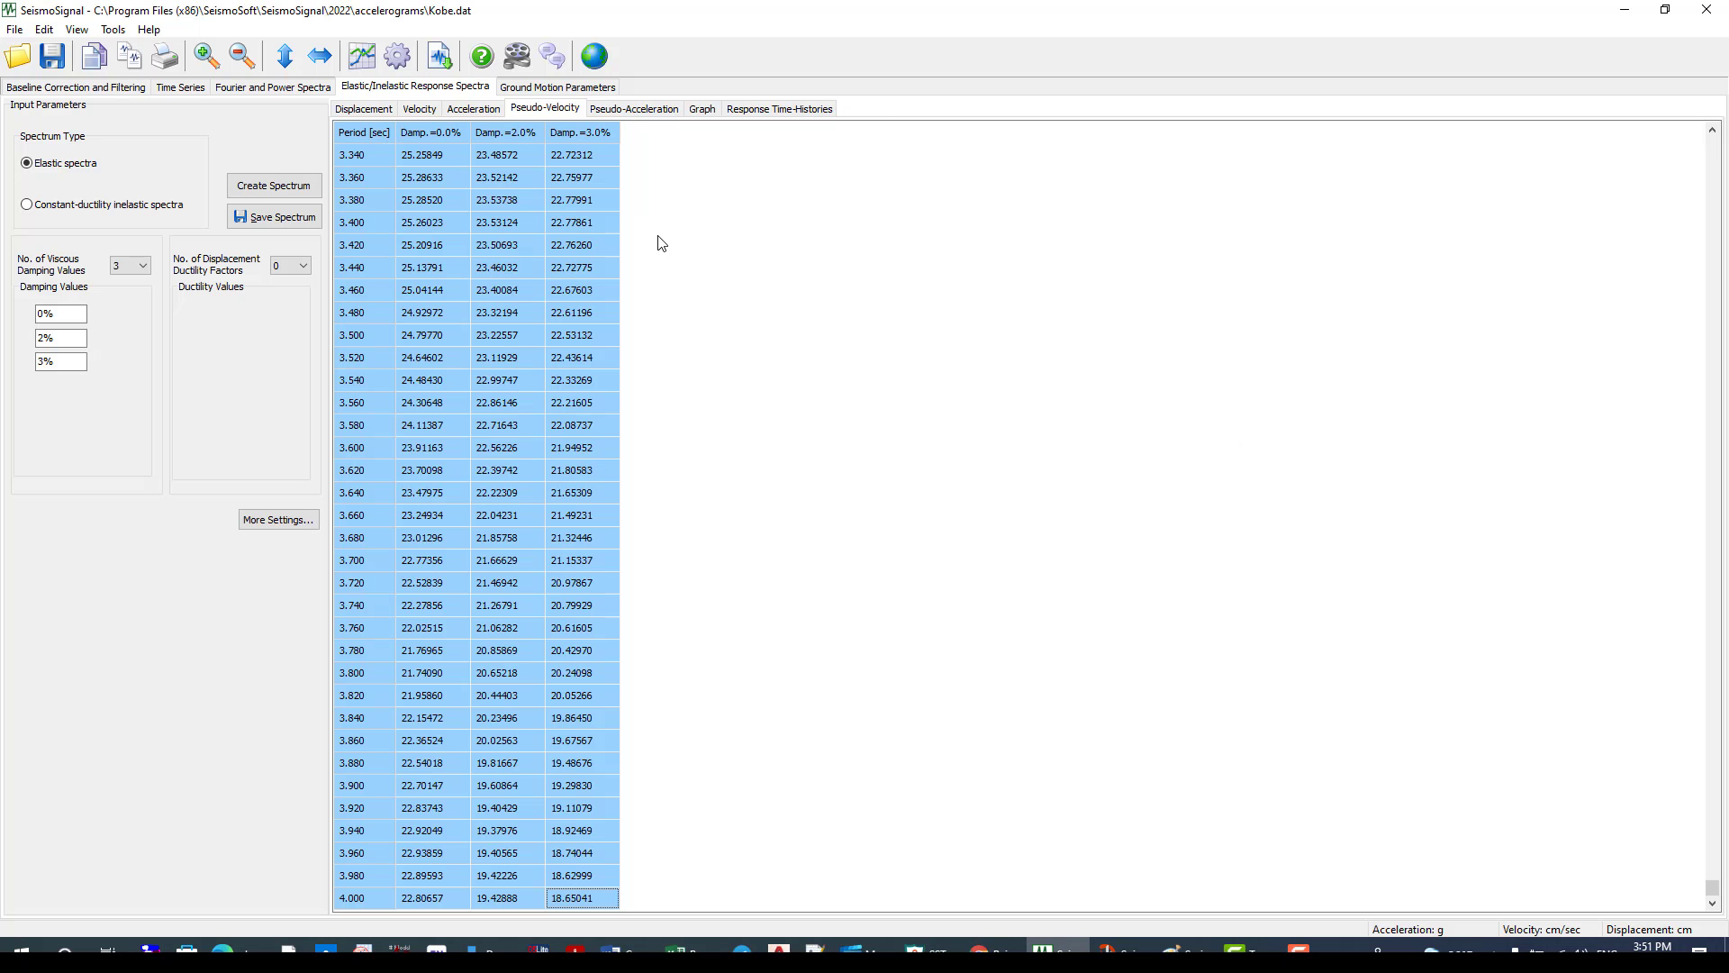
pyautogui.click(292, 91)
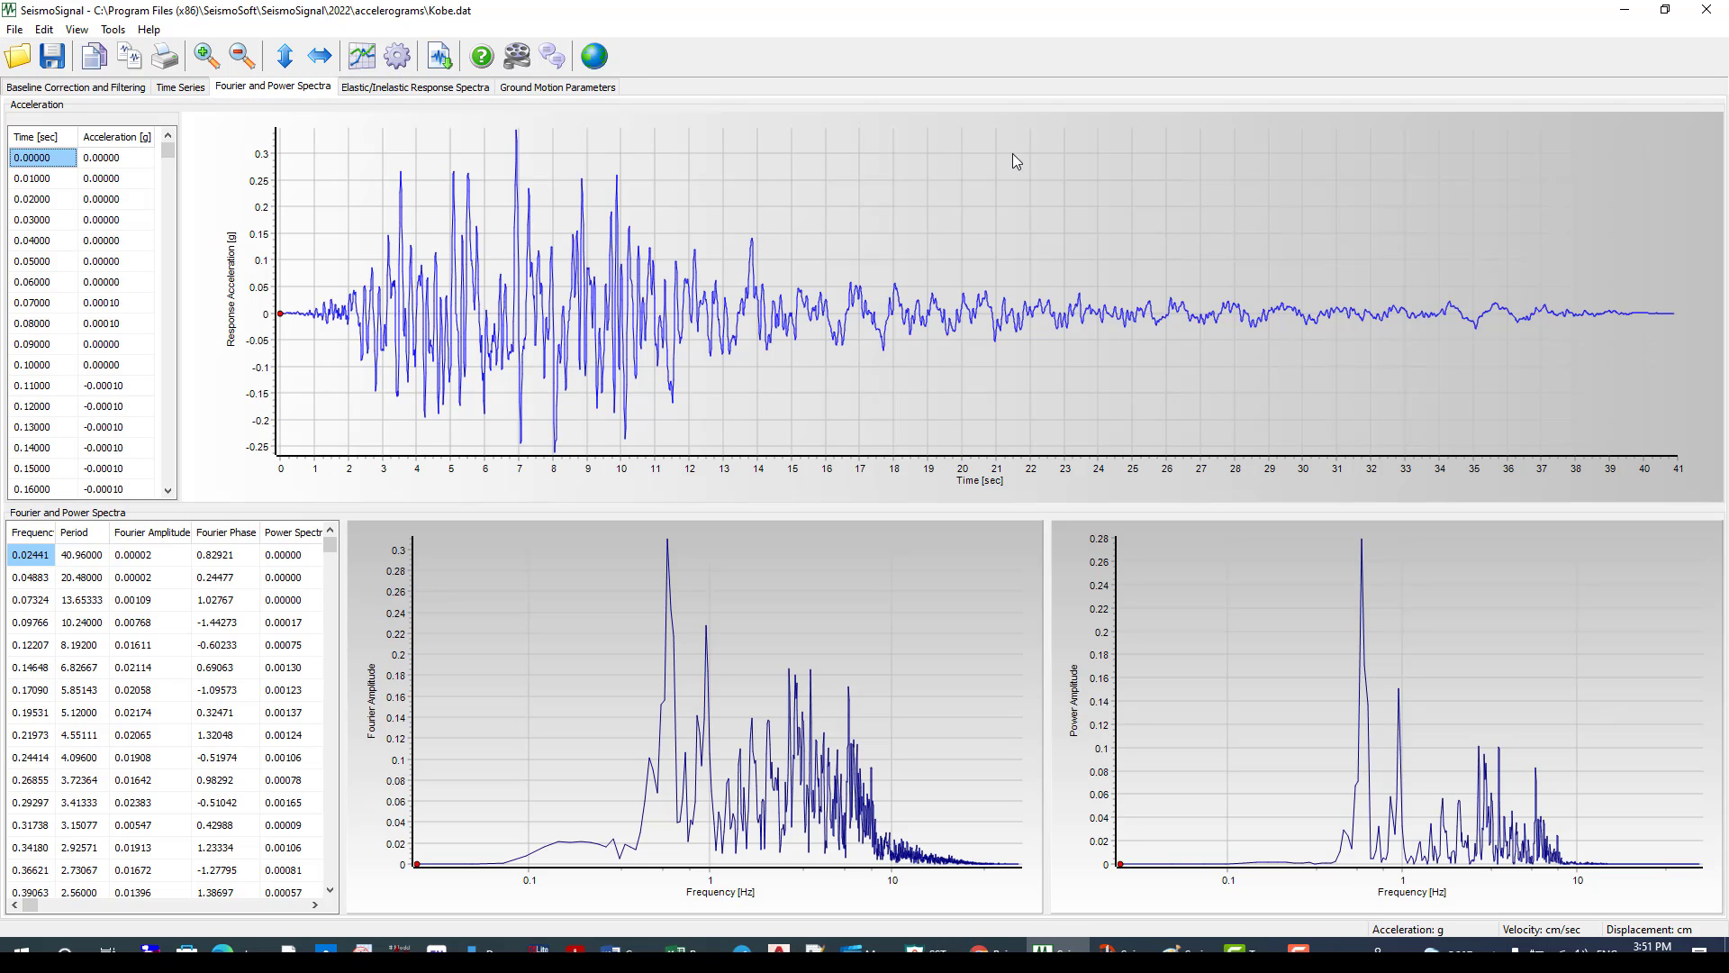